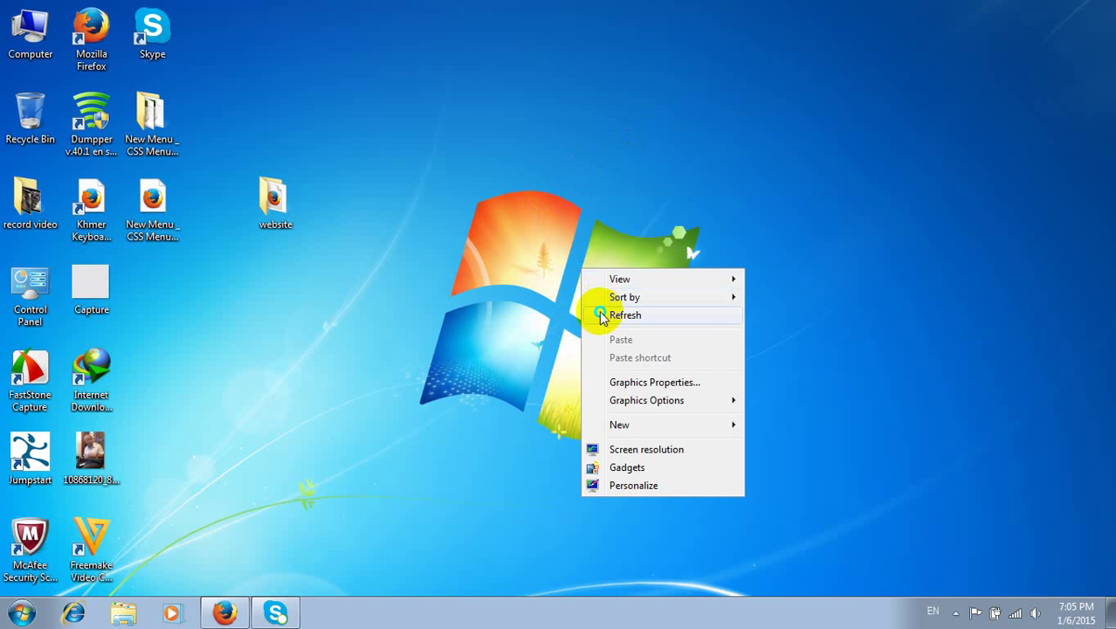
- Refresh the Windows 7 desktop and turn the speaker volume up
click(601, 312)
right_click(601, 308)
click(834, 469)
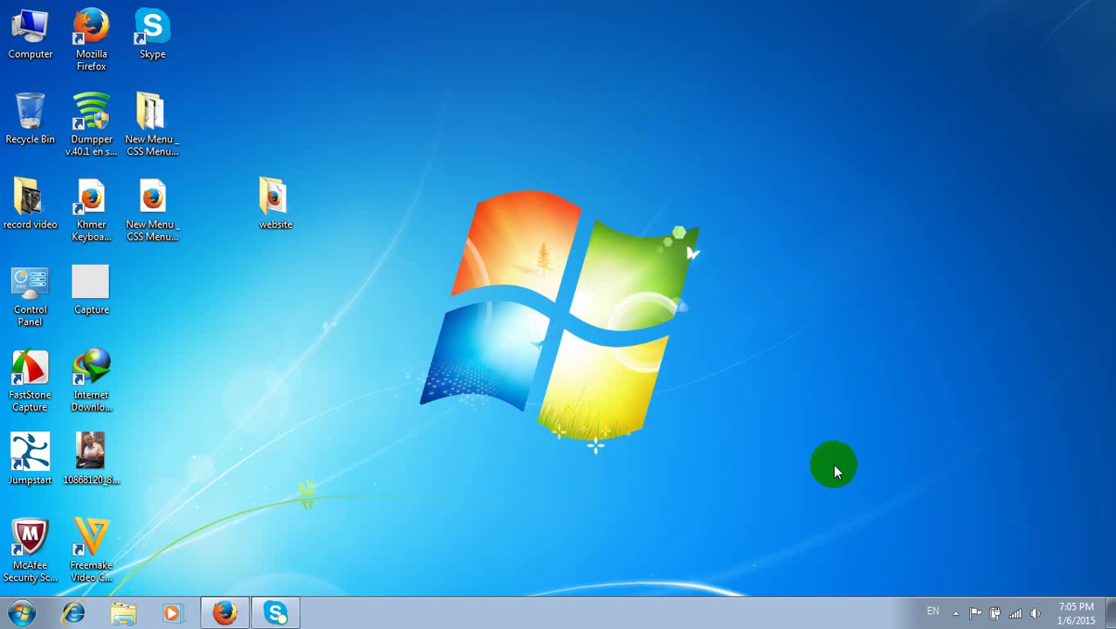
click(1031, 610)
scroll(1028, 610, up, 20)
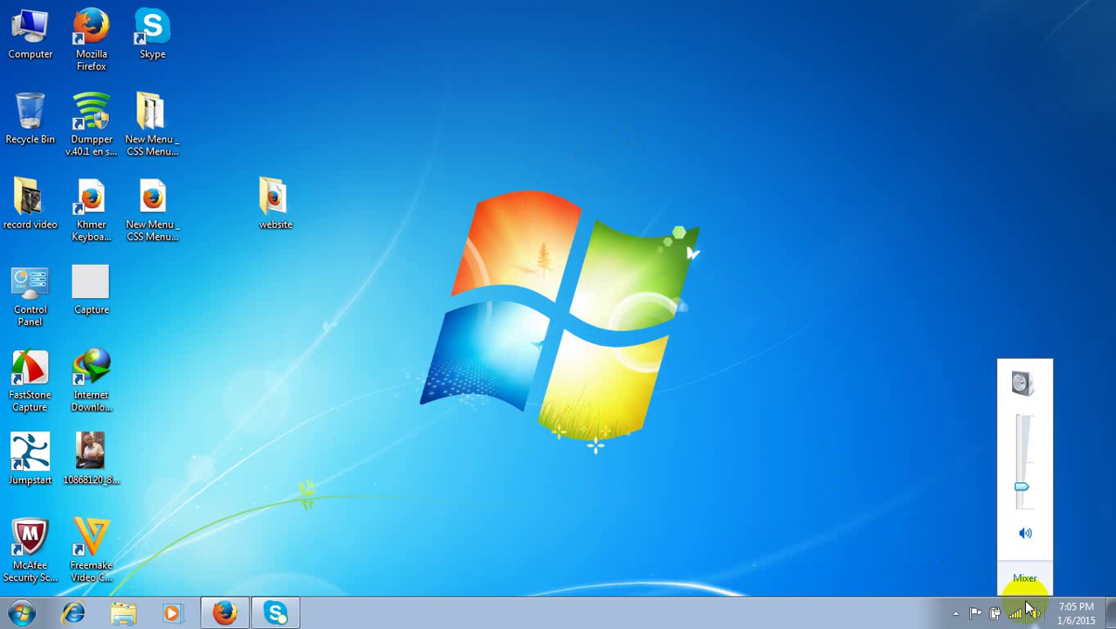
scroll(1030, 609, up, 3)
click(728, 333)
- Refresh the desktop twice more and restore the Firefox window with the Yahoo gmail results
right_click(409, 42)
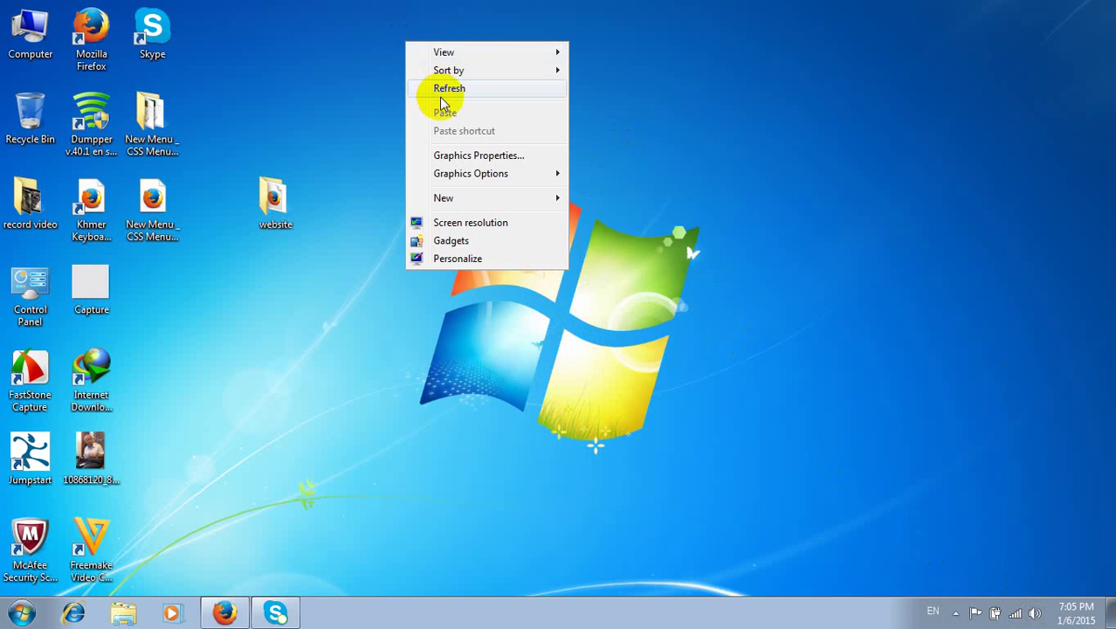
click(436, 87)
right_click(441, 96)
click(474, 137)
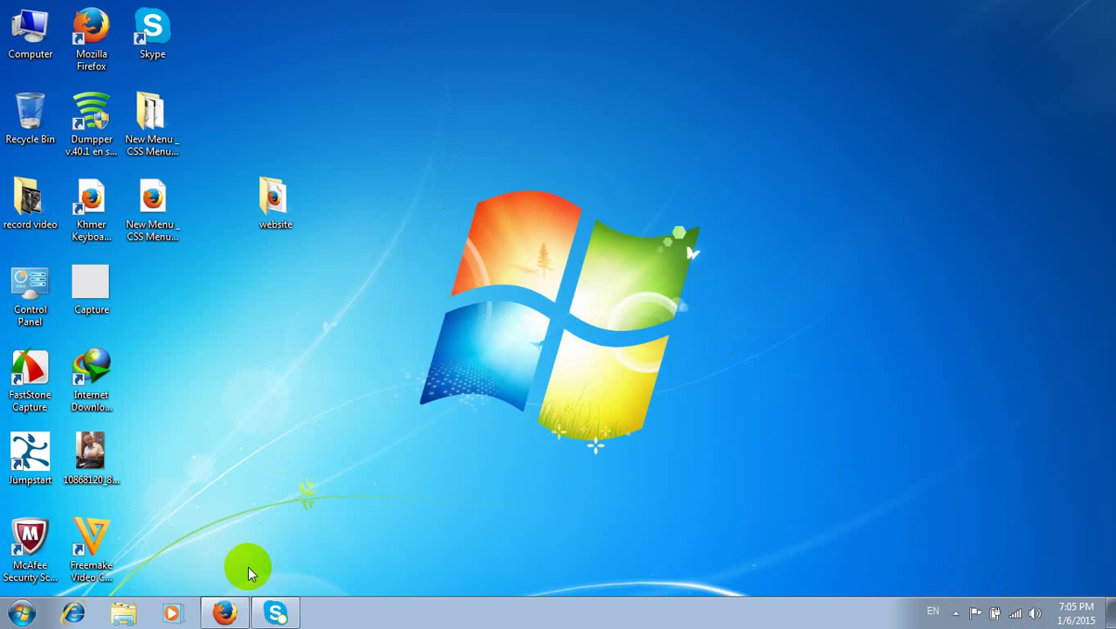
click(224, 609)
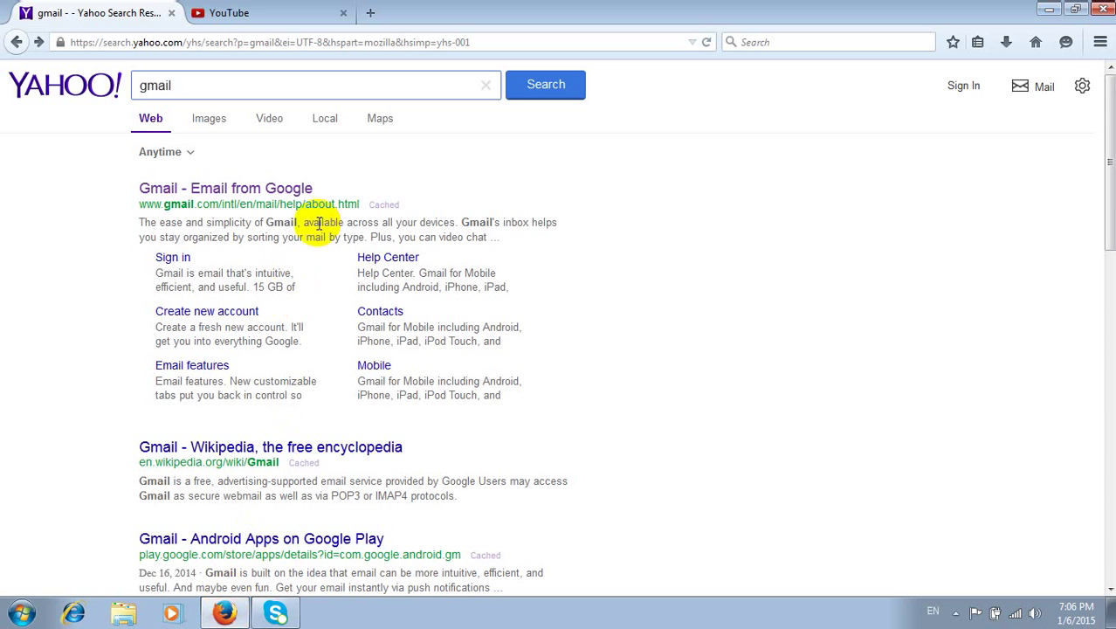
- Open the 'Gmail - Email from Google' result from the Yahoo search for gmail
click(268, 88)
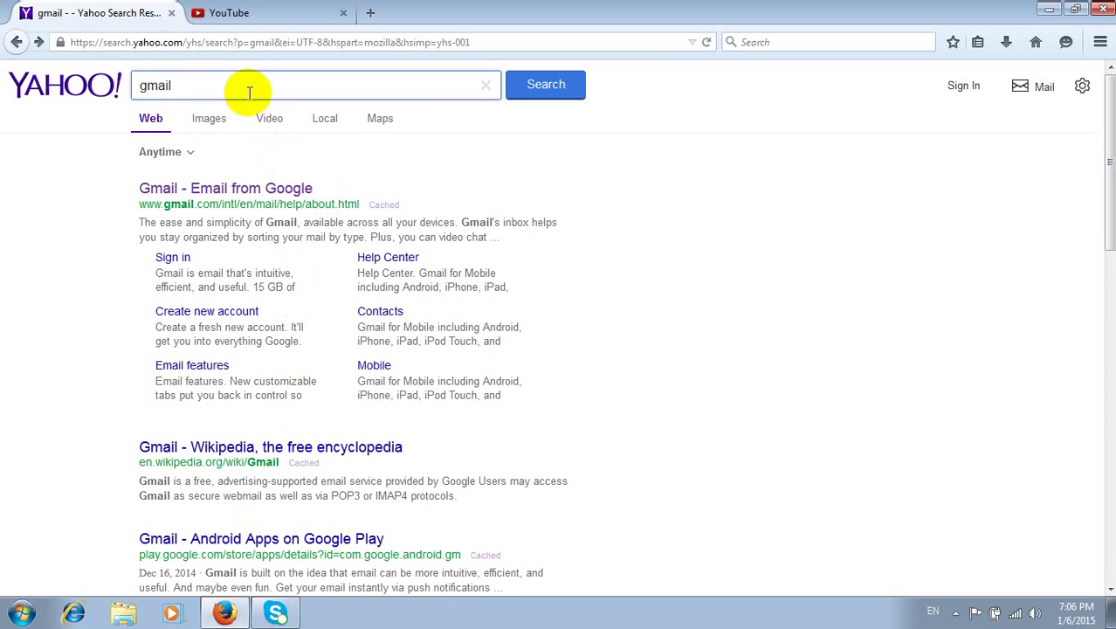
click(240, 91)
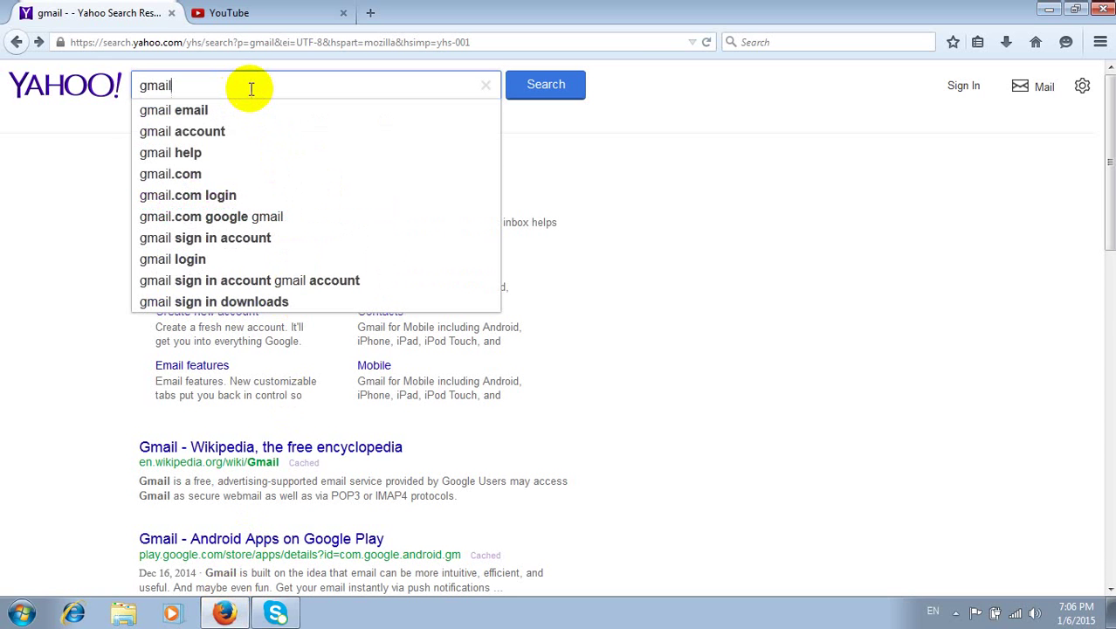
click(55, 199)
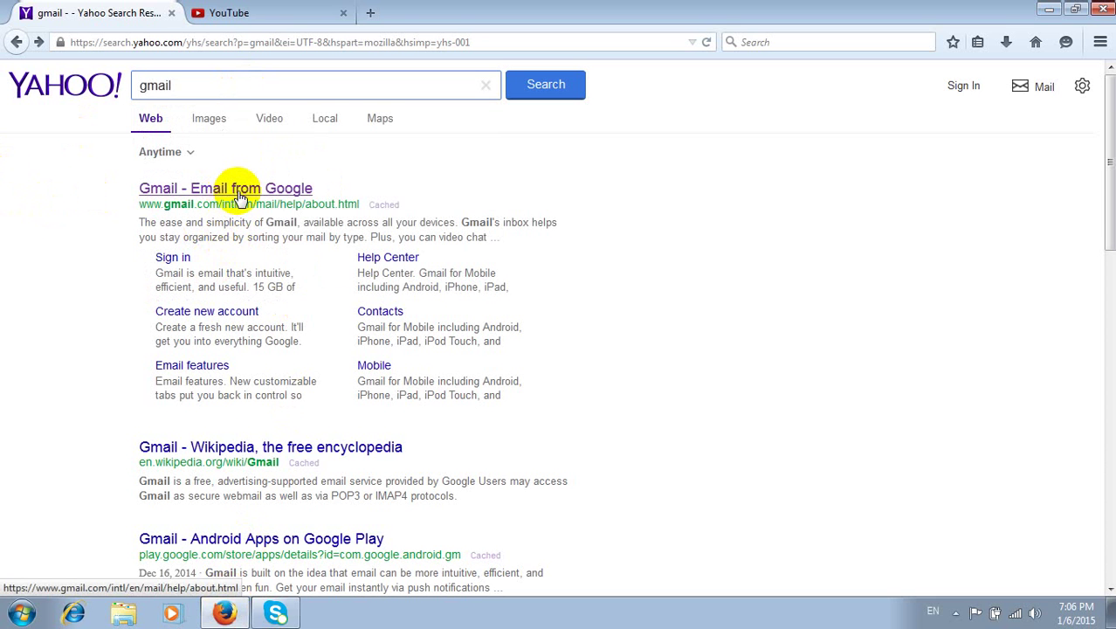
click(240, 198)
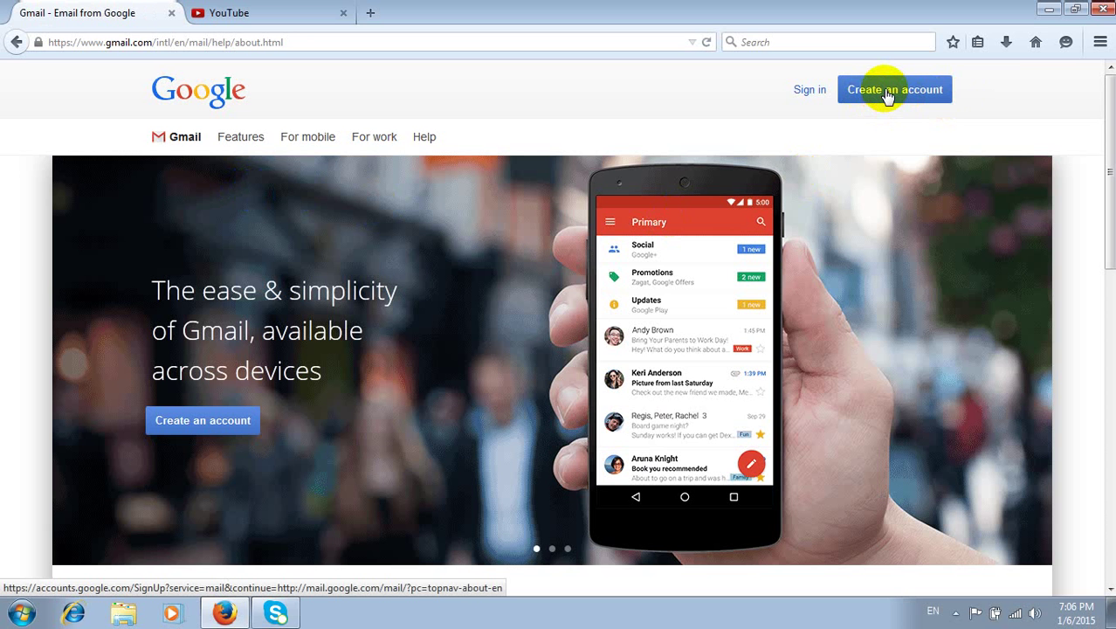
- Start a new Google account and enter a first name, last name and username
click(886, 91)
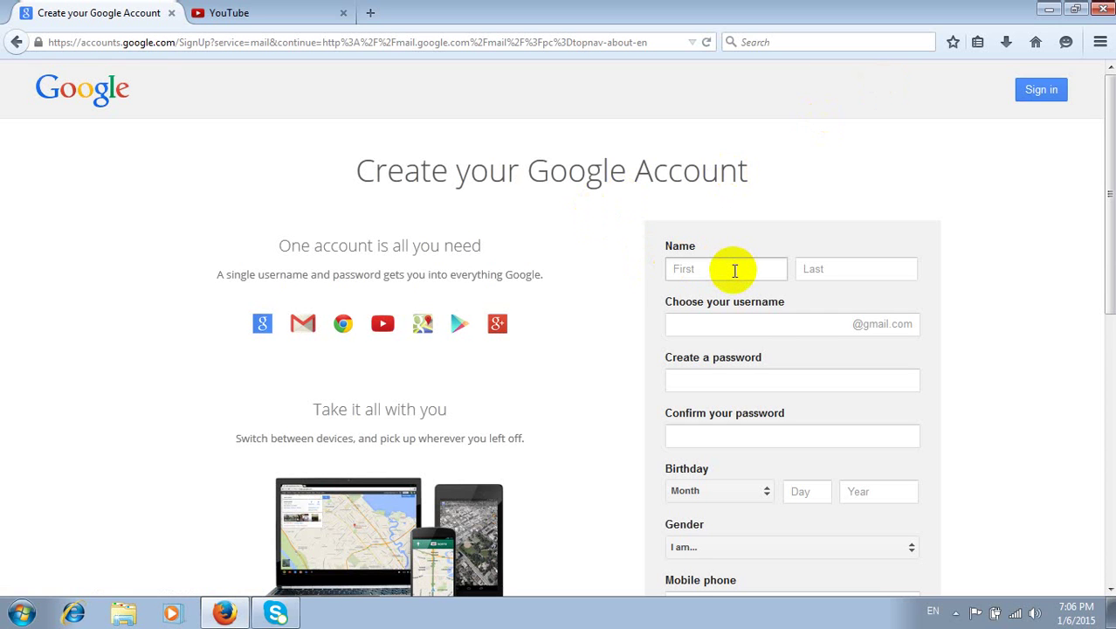
click(734, 271)
text(I)
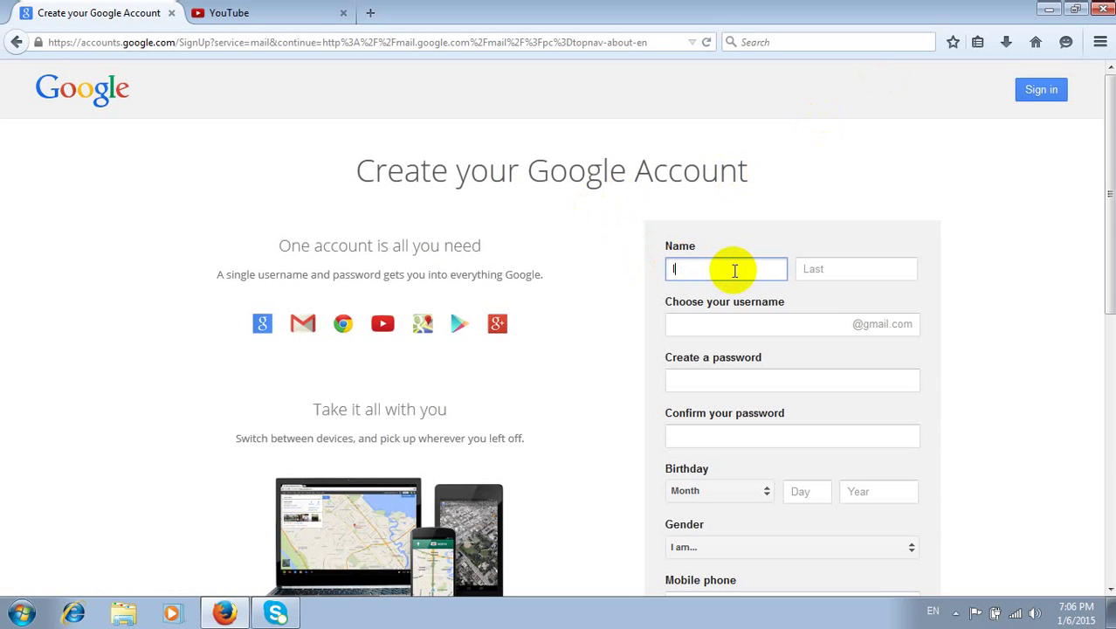
text(y)
text(ly)
click(855, 276)
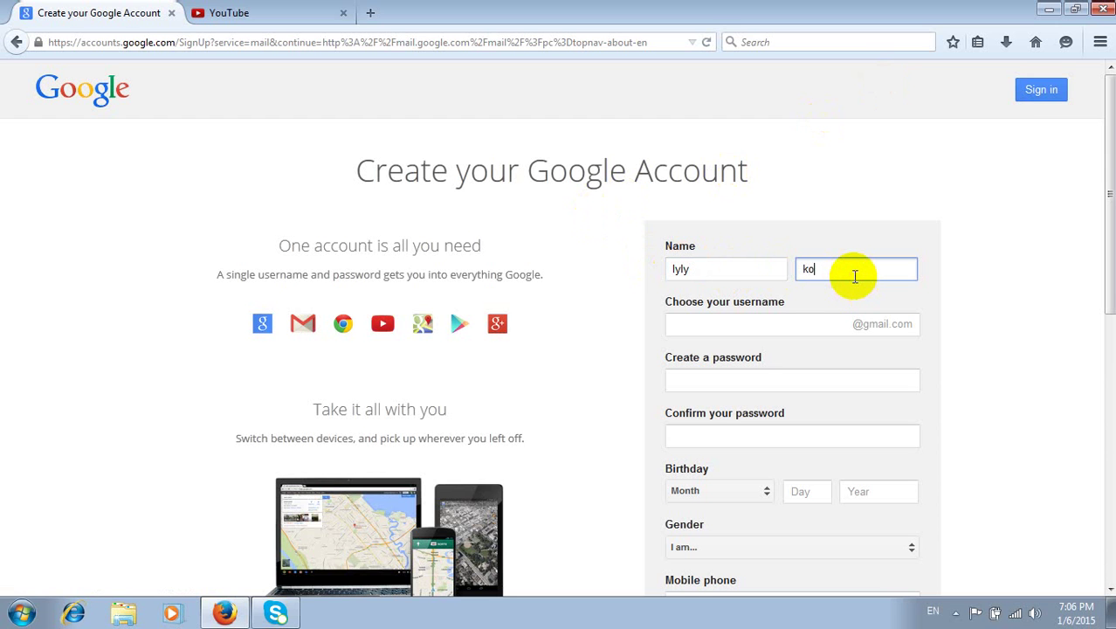
click(798, 321)
text(ly)
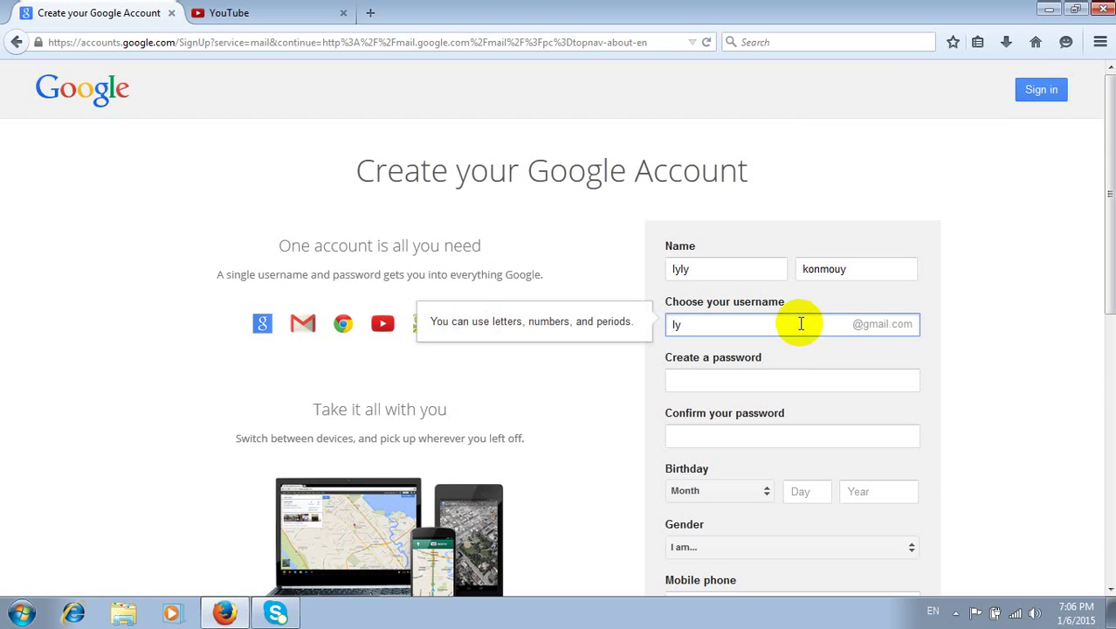
text(ly)
- Correct the surname's spelling and lengthen the chosen username
click(817, 271)
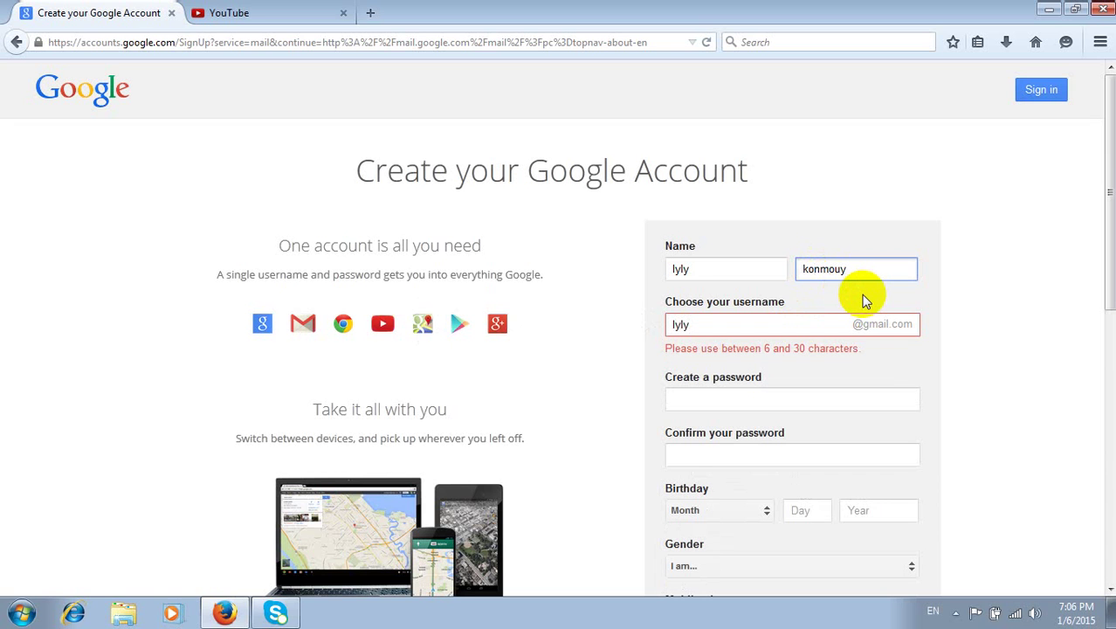
text(u)
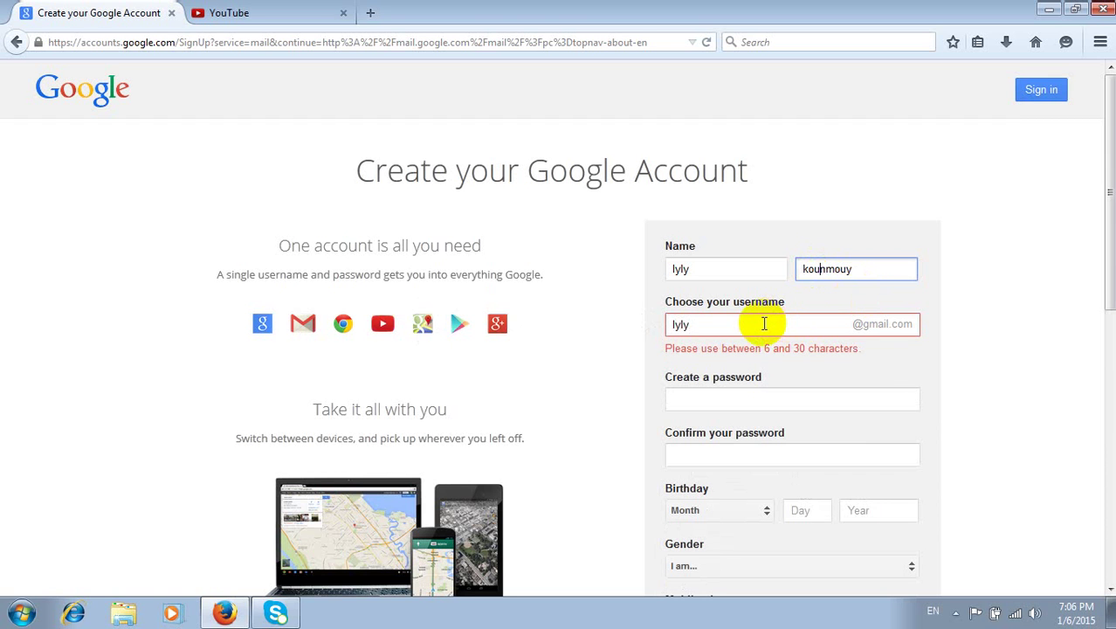
click(764, 324)
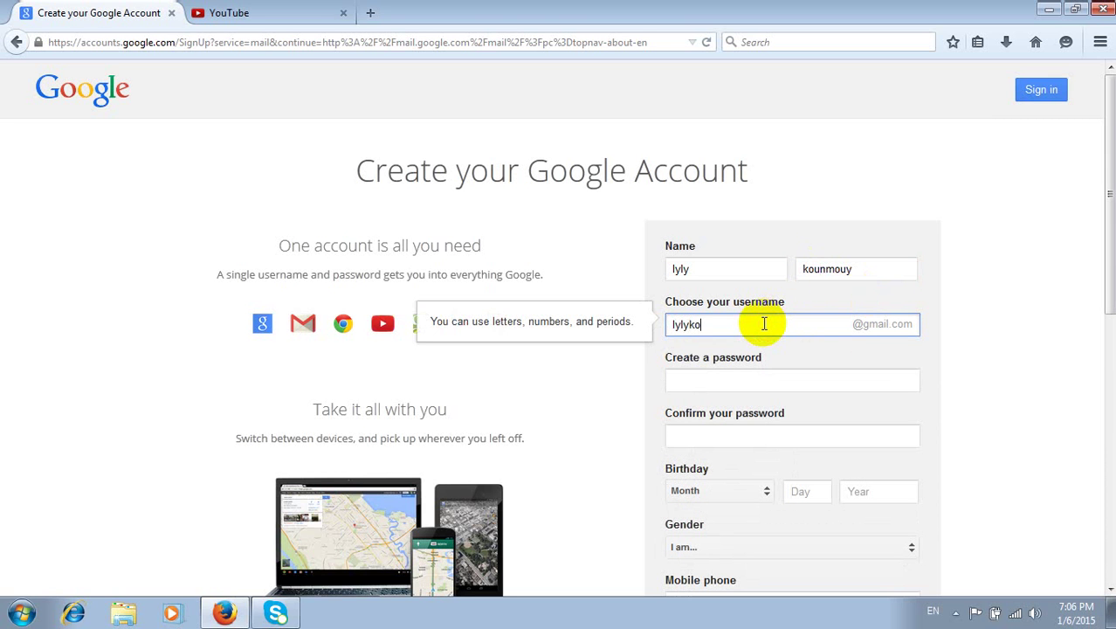
click(699, 386)
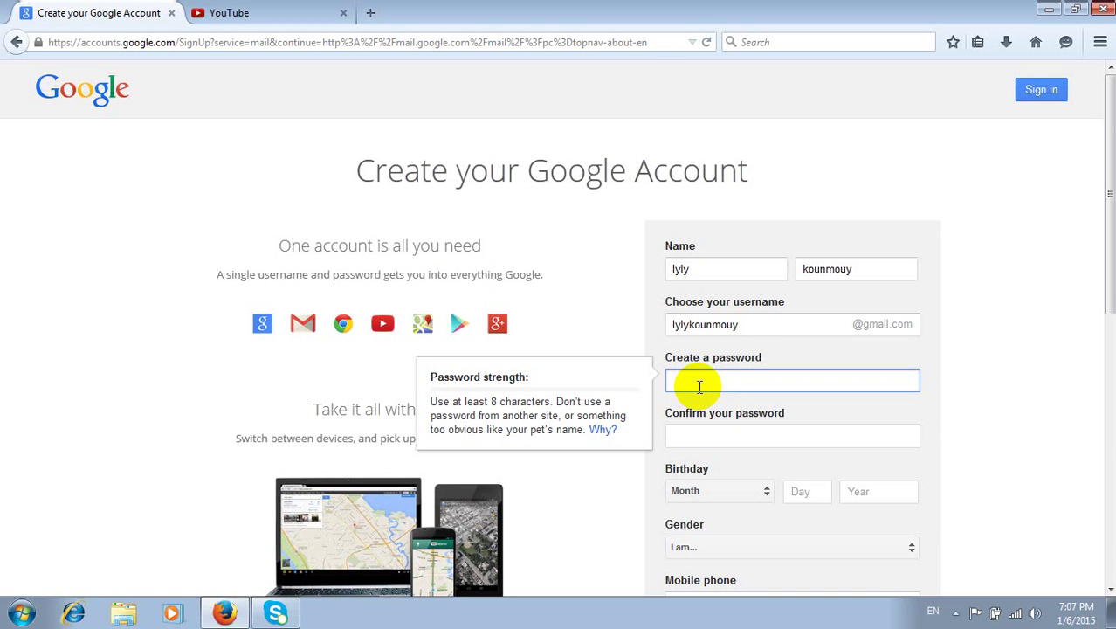
- Enter a strong password, repeat it in Confirm your password, and pick August as birth month
text(a)
text(aa)
text(••)
text(••)
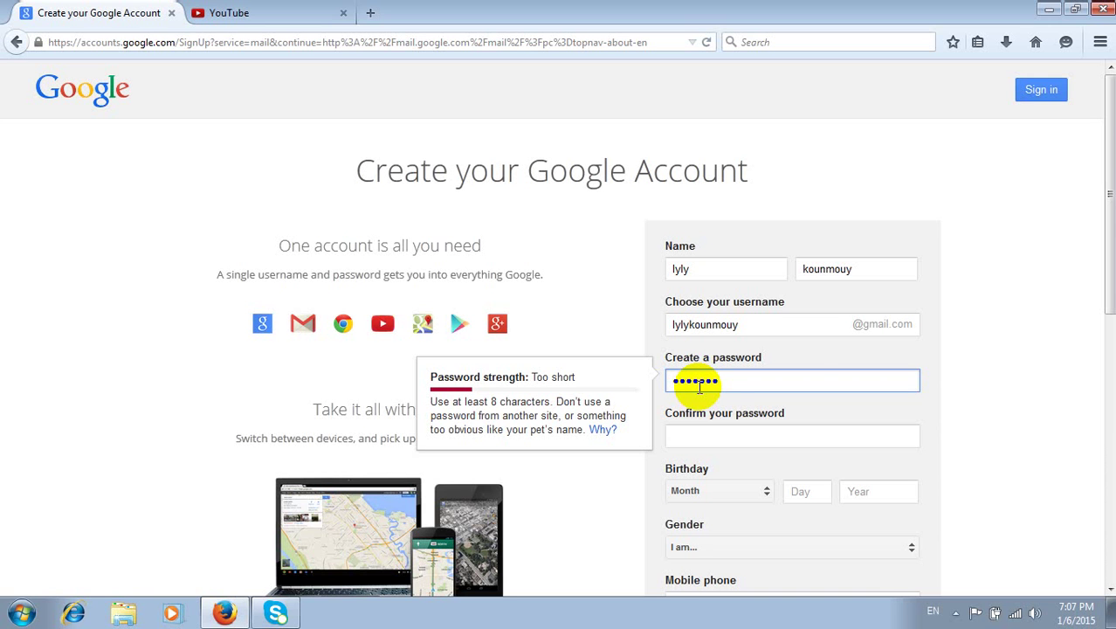
text(••)
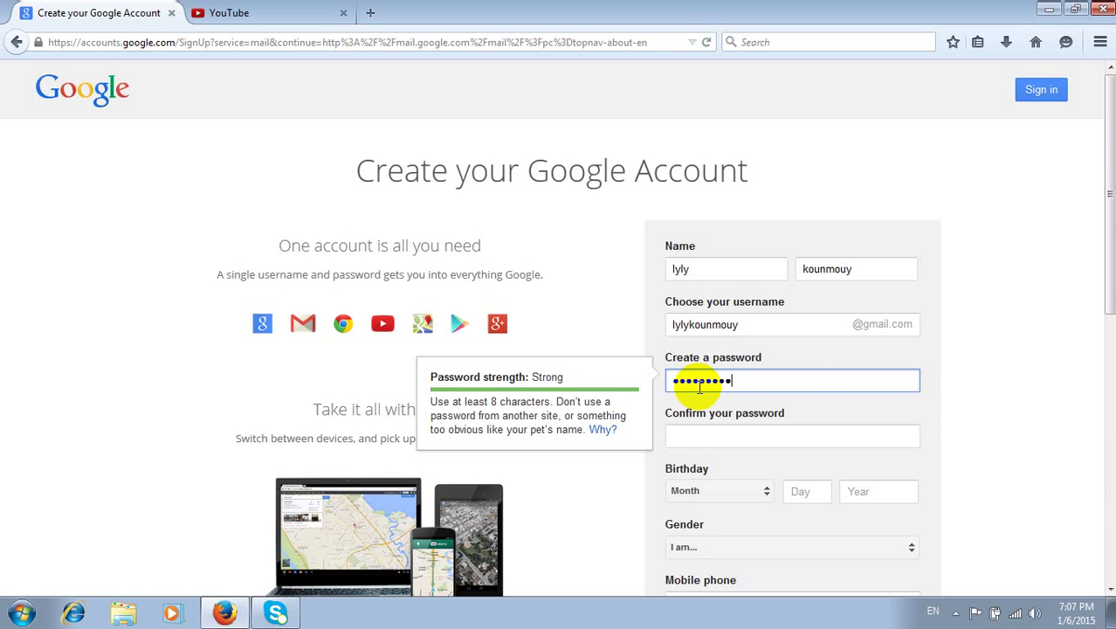
click(722, 437)
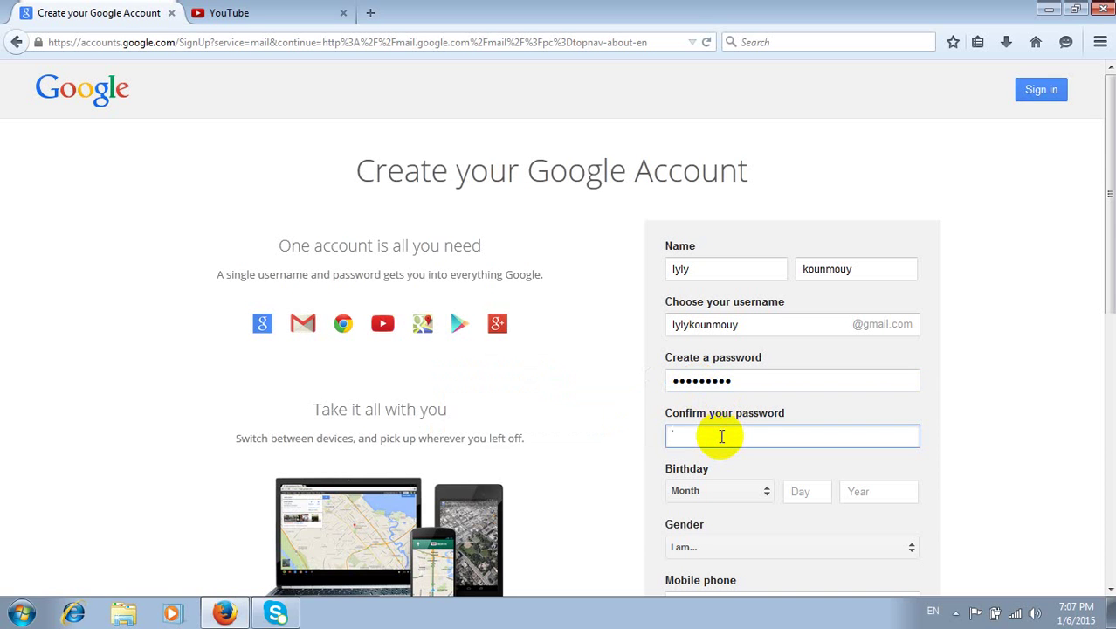
text(•••••••••)
click(730, 491)
click(737, 505)
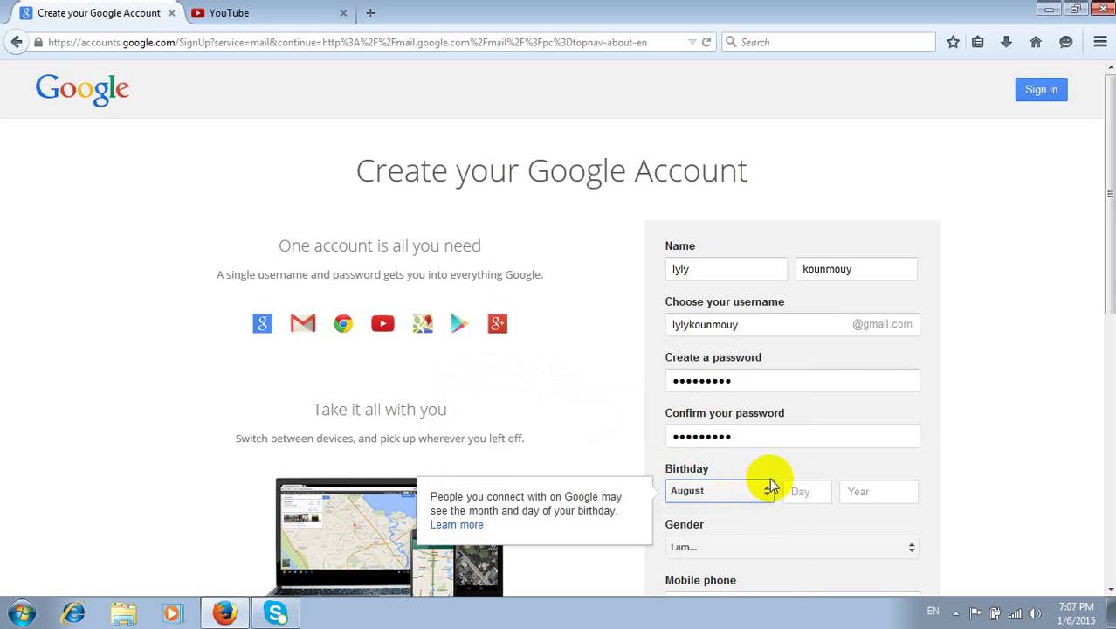
- Change the birthday to January 1, 1991 and set the gender to Female
drag(1111, 202, 1102, 275)
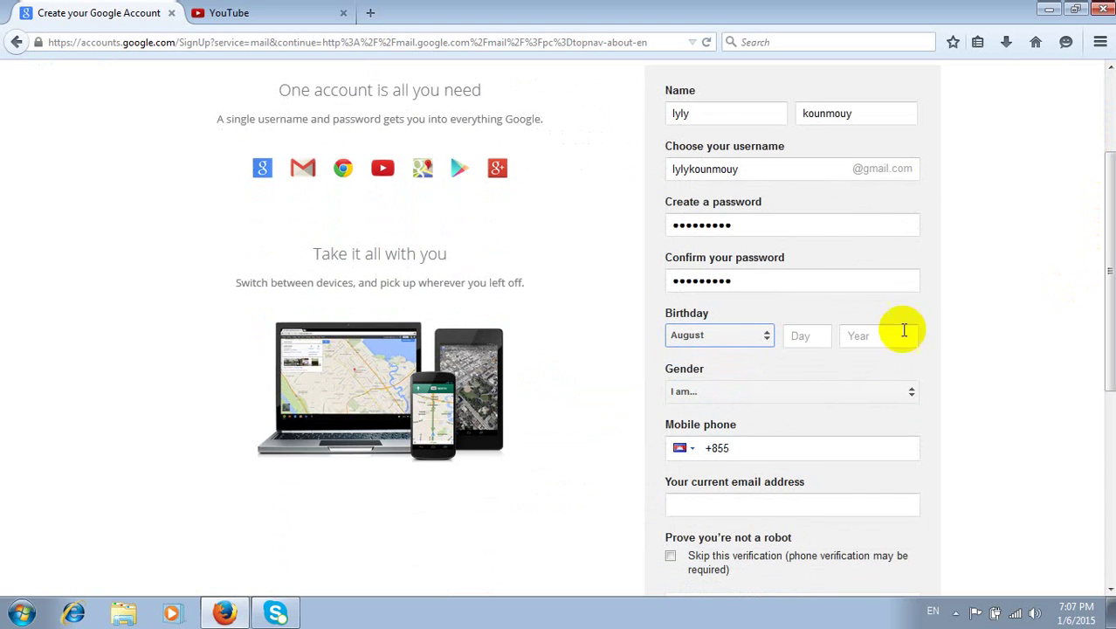
click(737, 336)
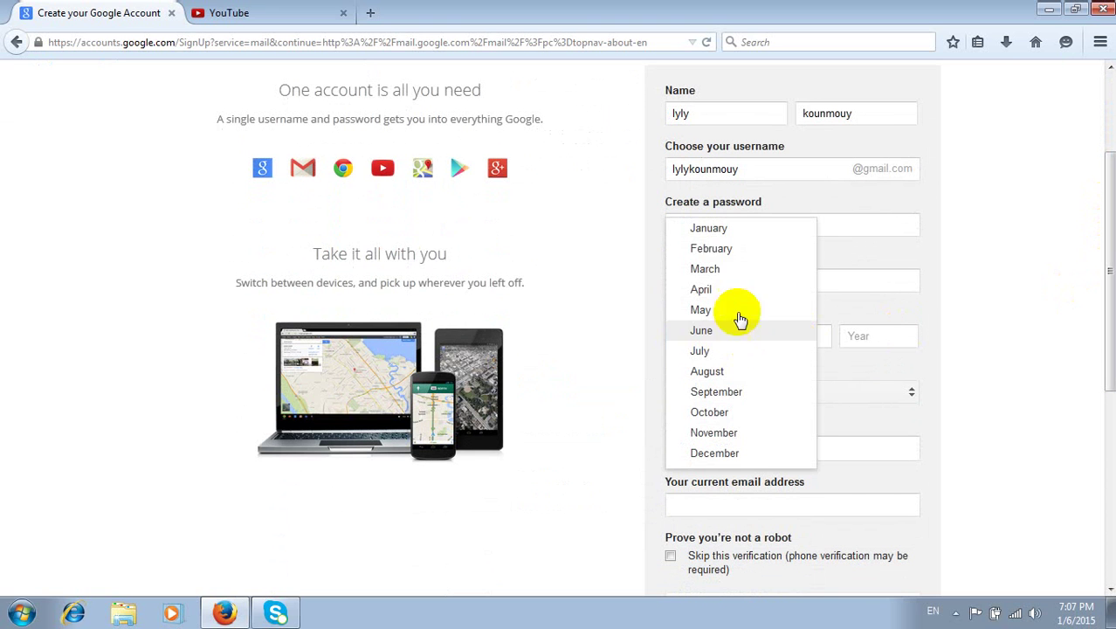
click(730, 231)
click(795, 337)
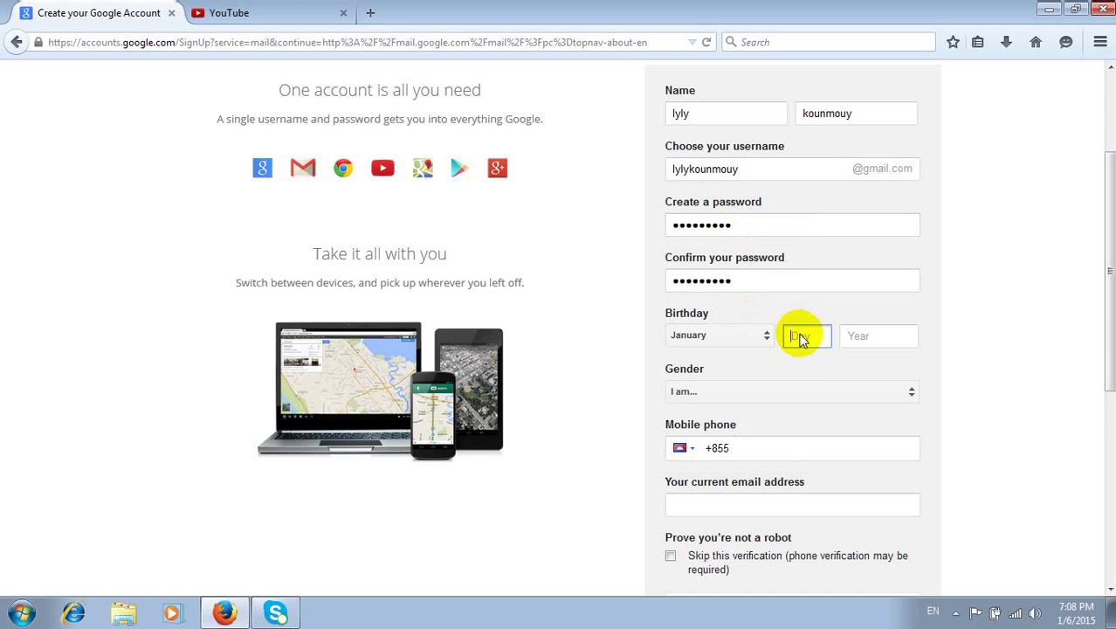
text(1)
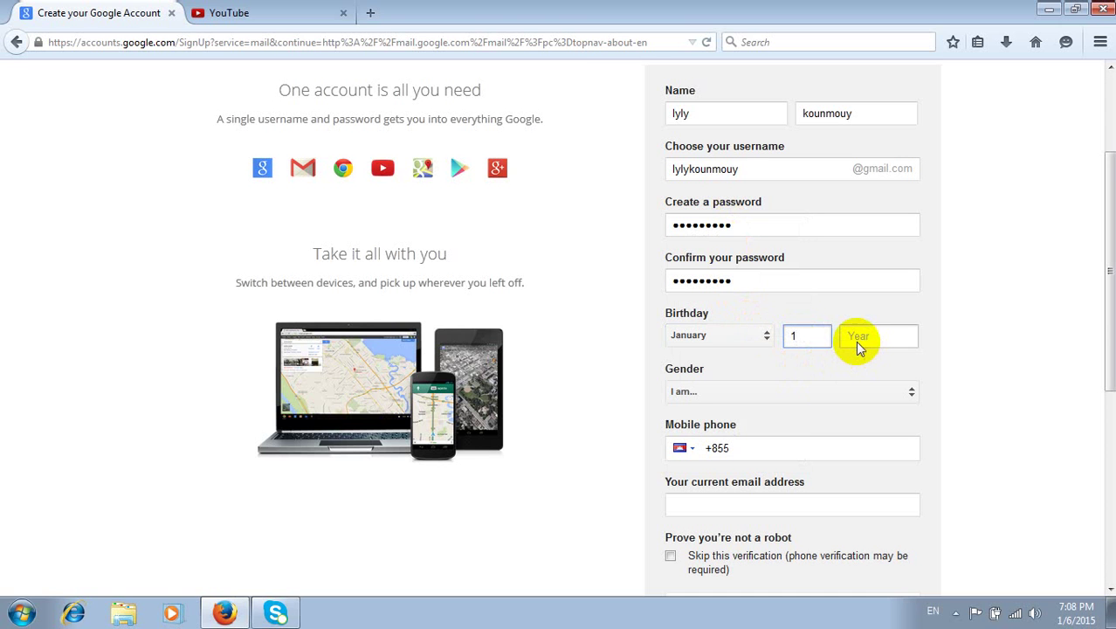
click(855, 342)
text(1991)
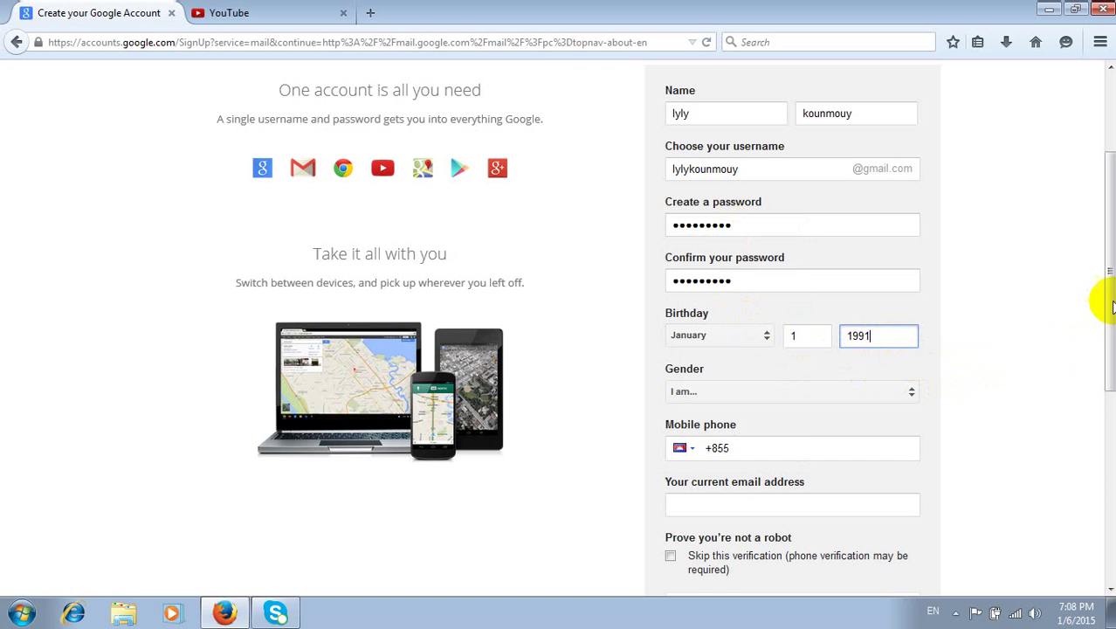
drag(1107, 298, 1109, 363)
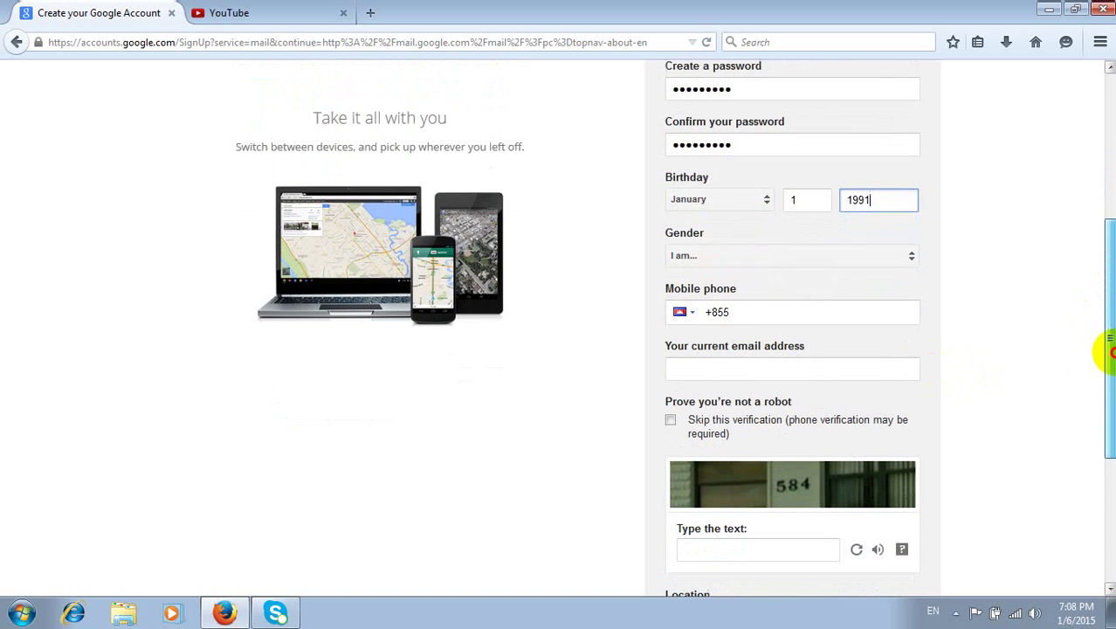
click(742, 258)
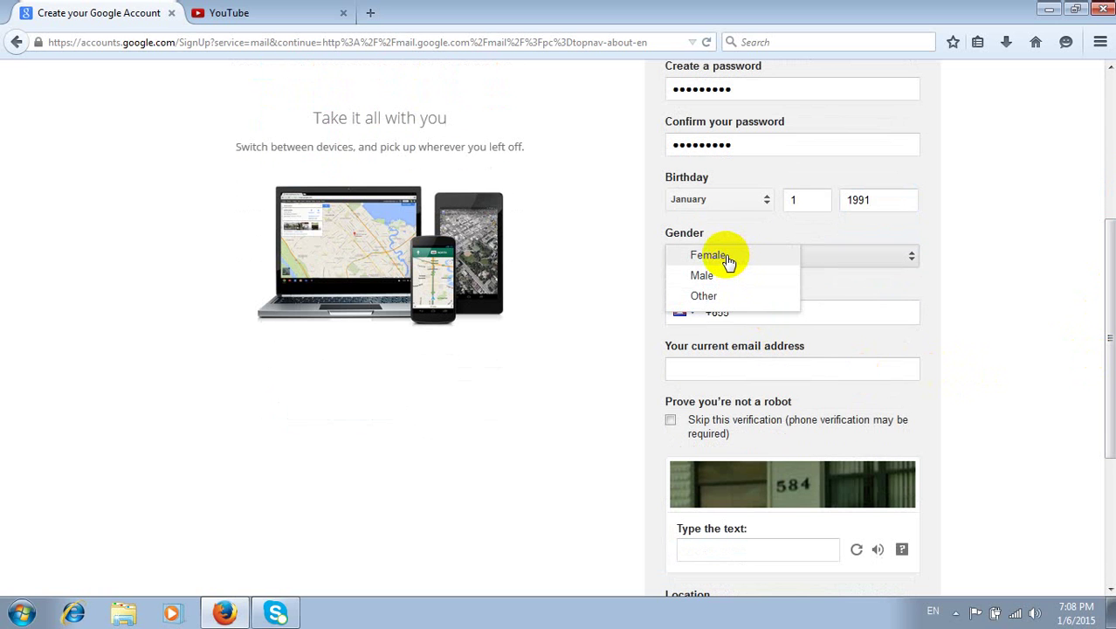
click(726, 256)
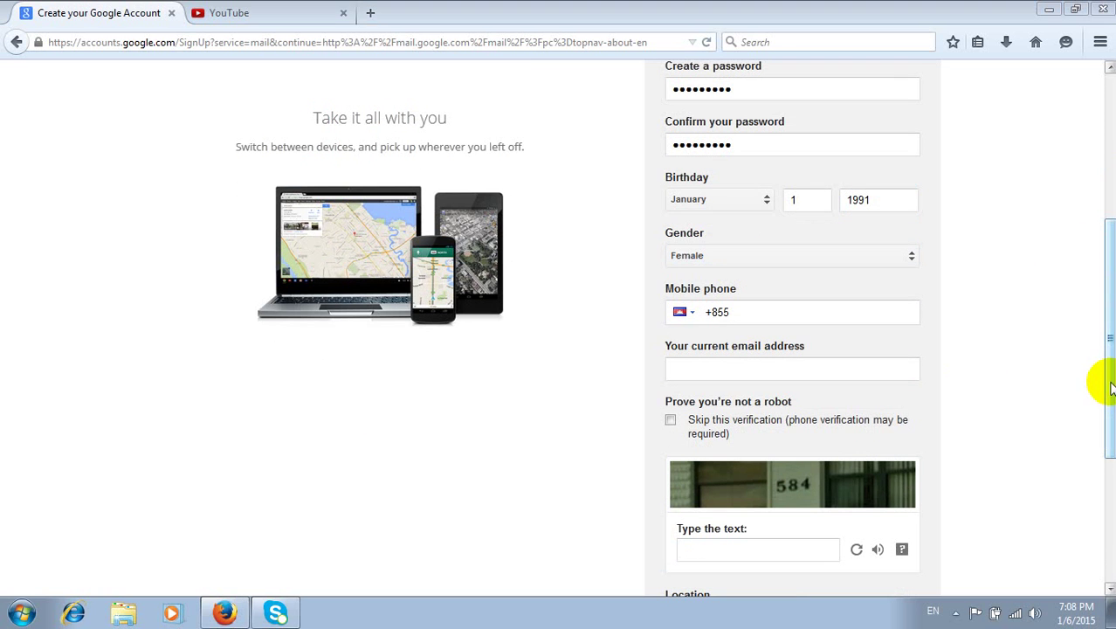
- Enter the captcha text, accept the Google Terms of Service, and submit the sign-up form
drag(1099, 379, 1111, 520)
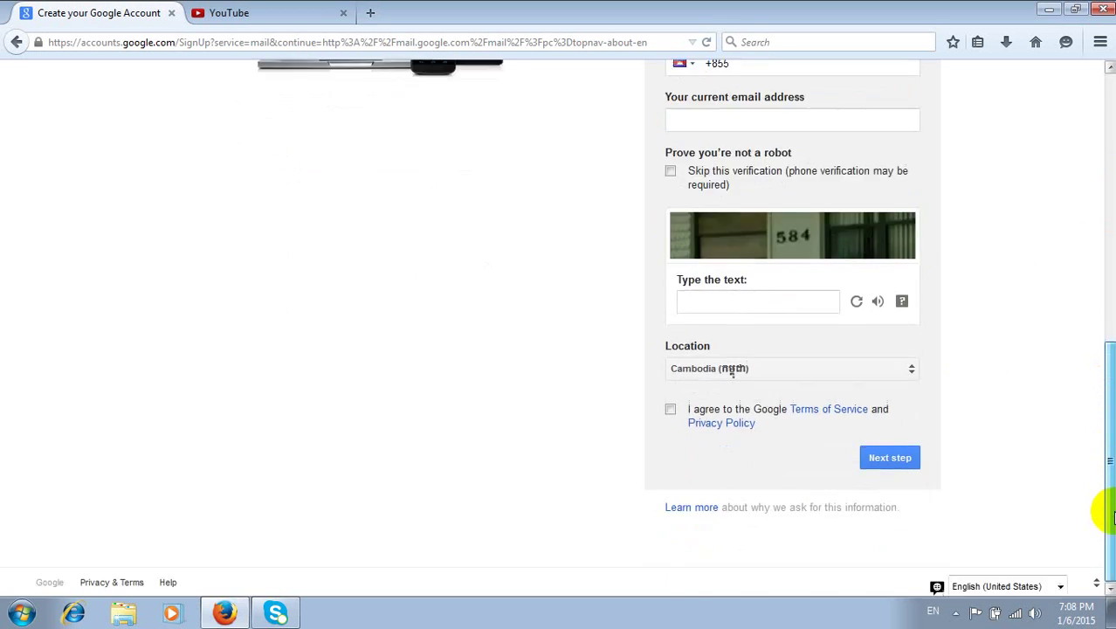
click(699, 304)
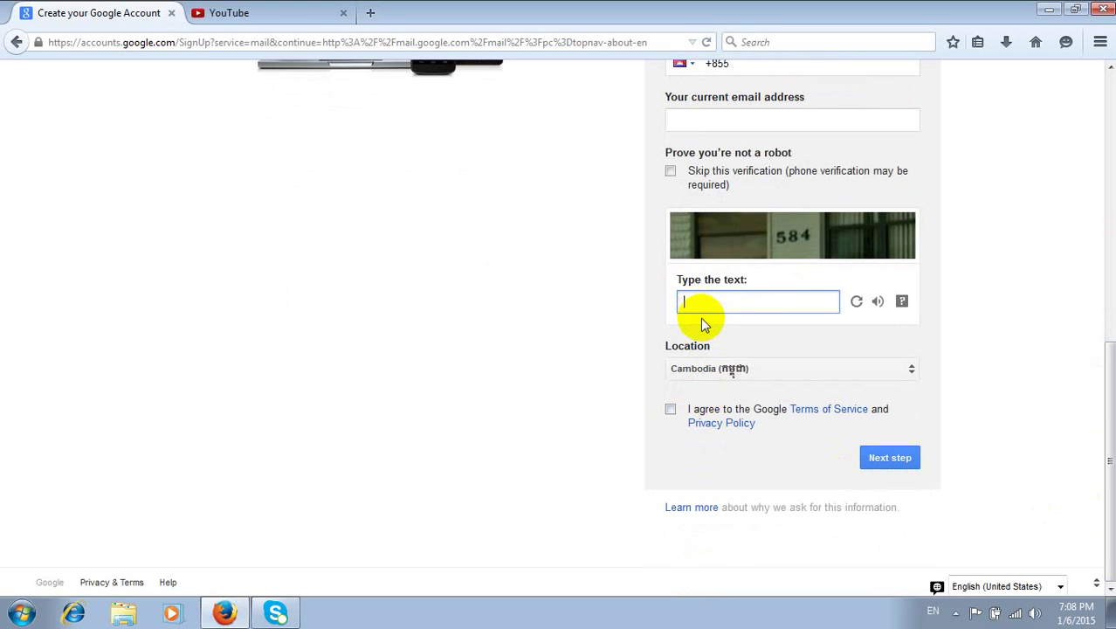
text(584)
click(670, 409)
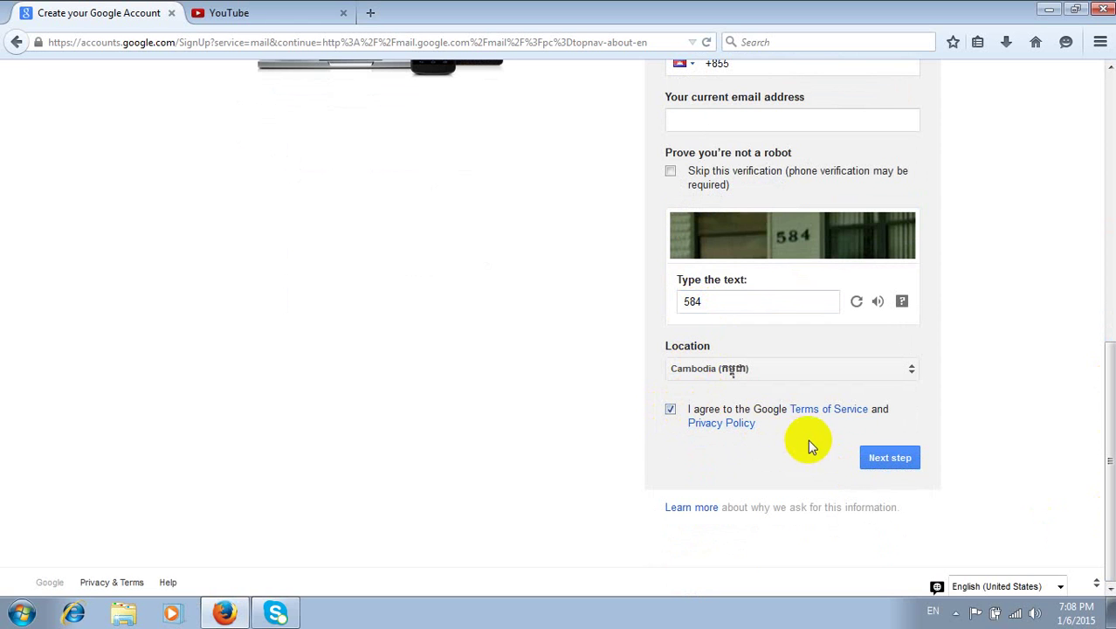
click(890, 460)
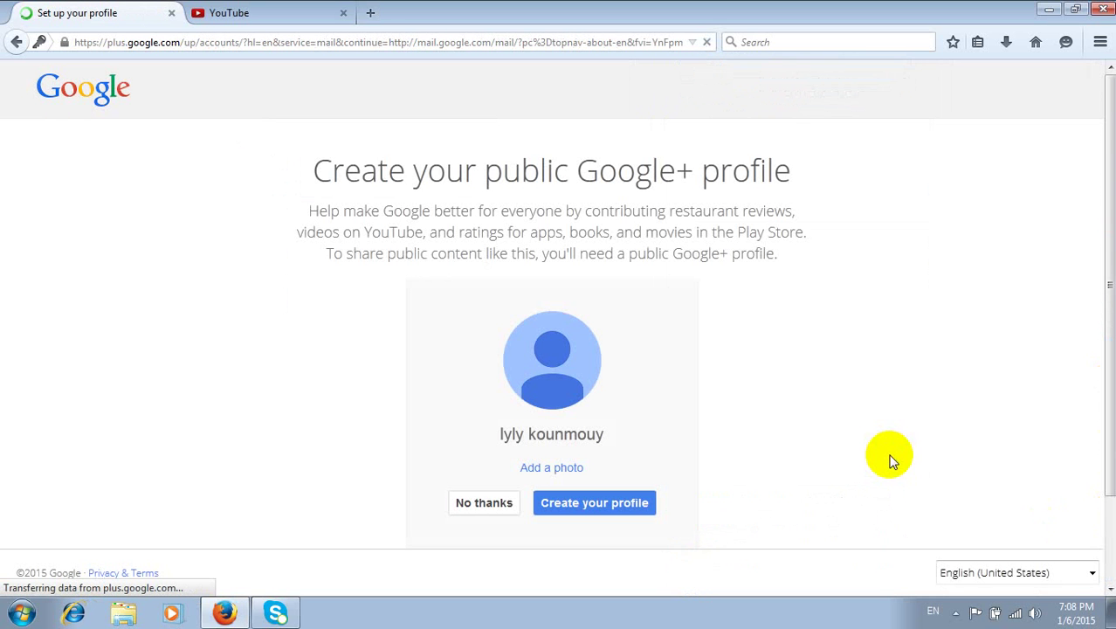
- Choose 'Add a photo' to bring up the Select profile photo dialog
click(560, 470)
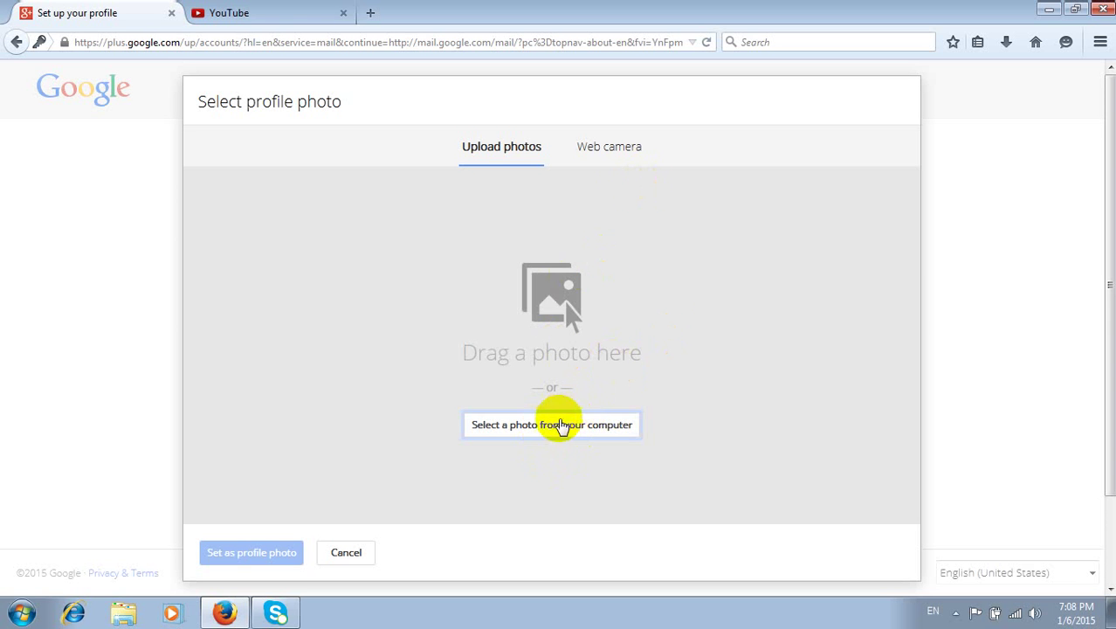
- Upload the JPEG photo from the Desktop
click(563, 425)
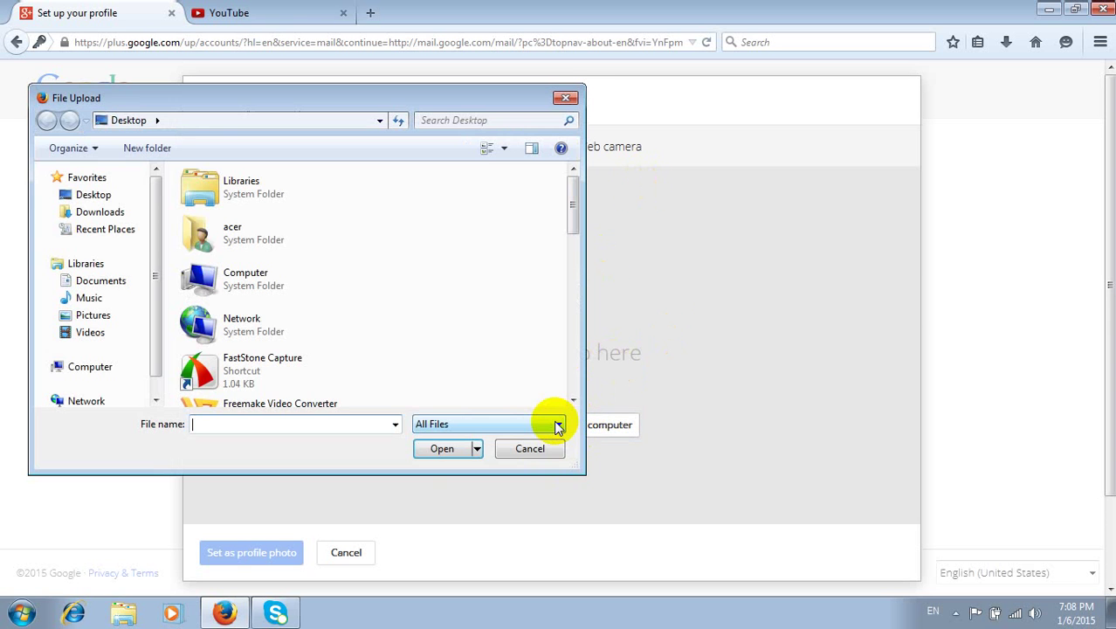
drag(570, 222, 574, 358)
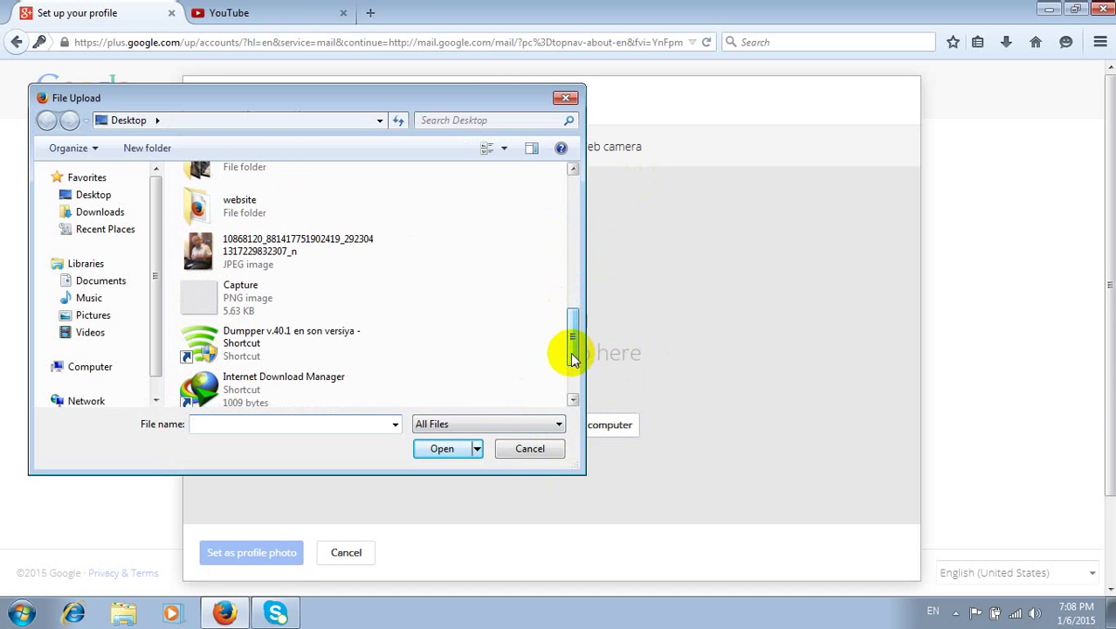
click(198, 249)
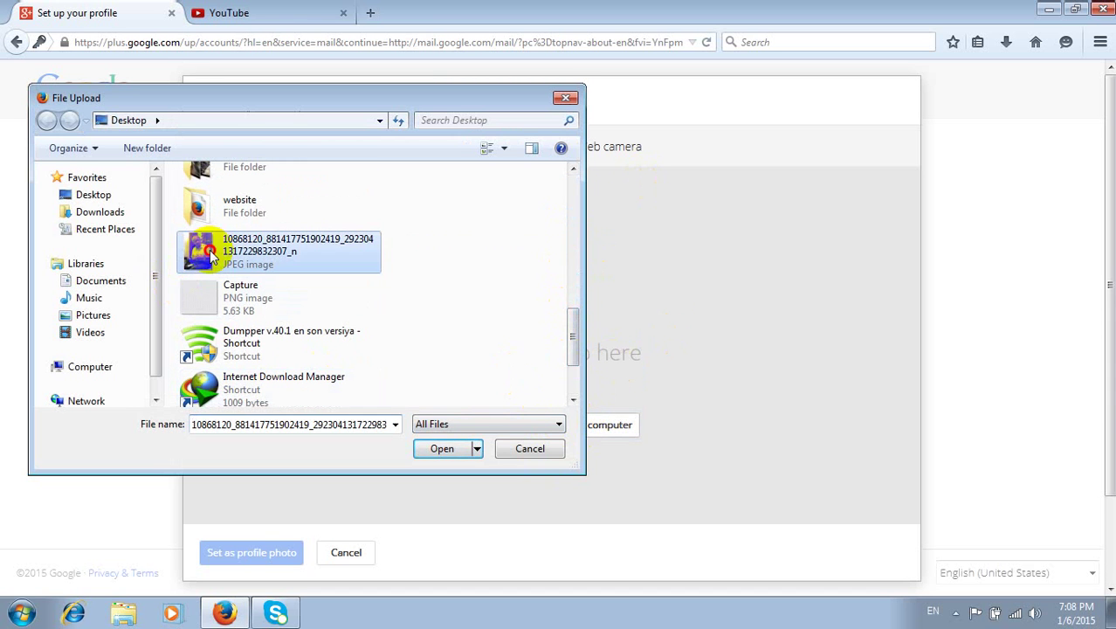
click(441, 449)
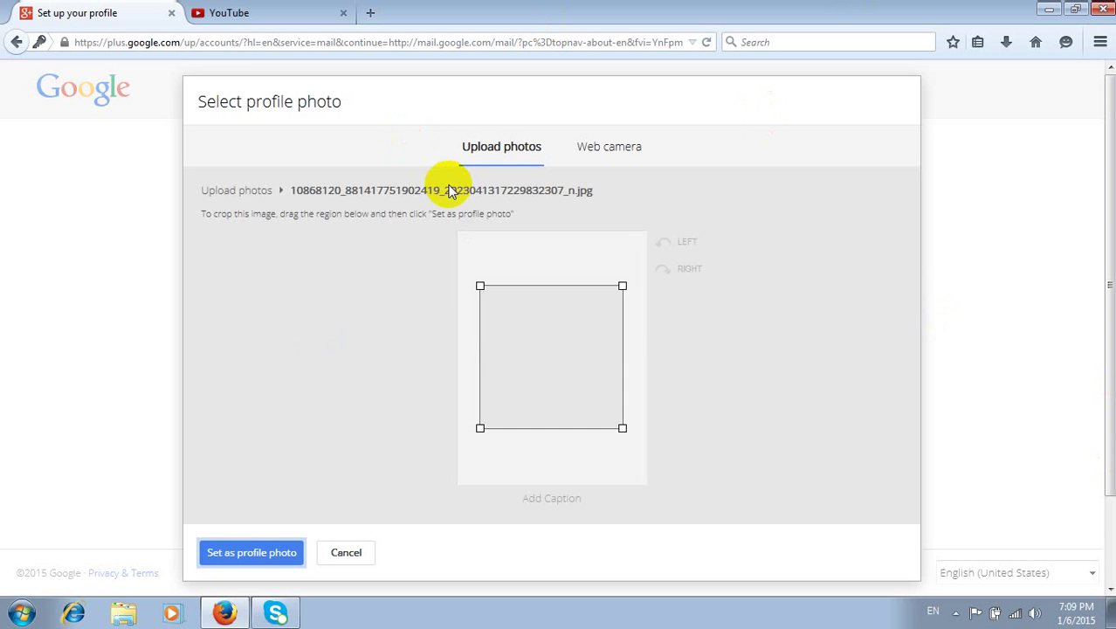
- Crop the photo to a full-width square at its top and set it as profile photo
drag(541, 317, 520, 342)
drag(600, 311, 645, 232)
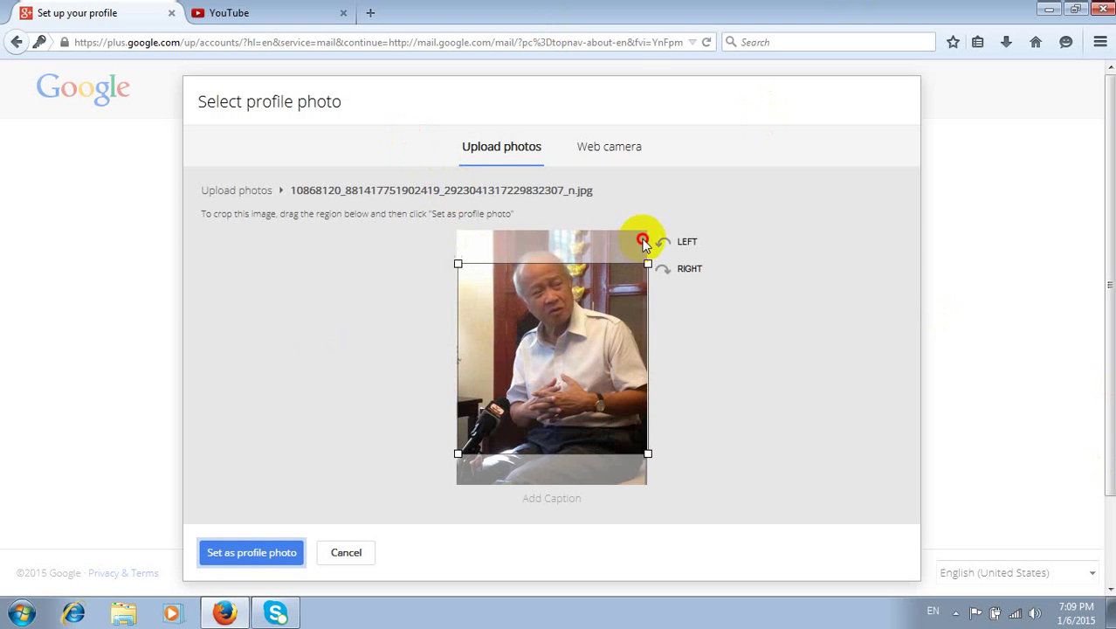
drag(601, 314, 573, 280)
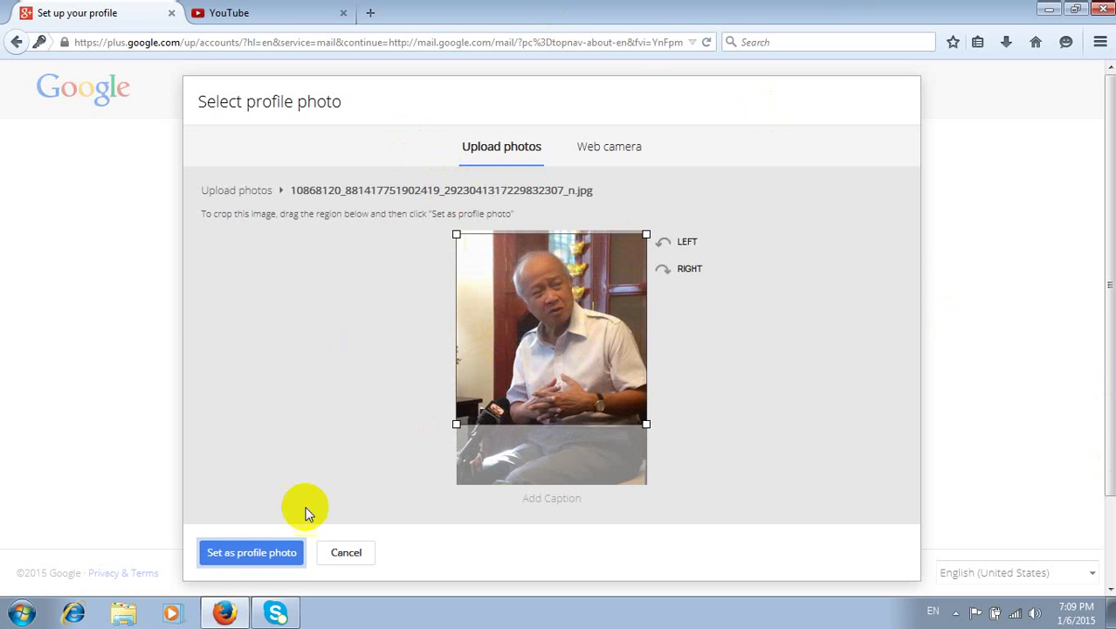
click(255, 549)
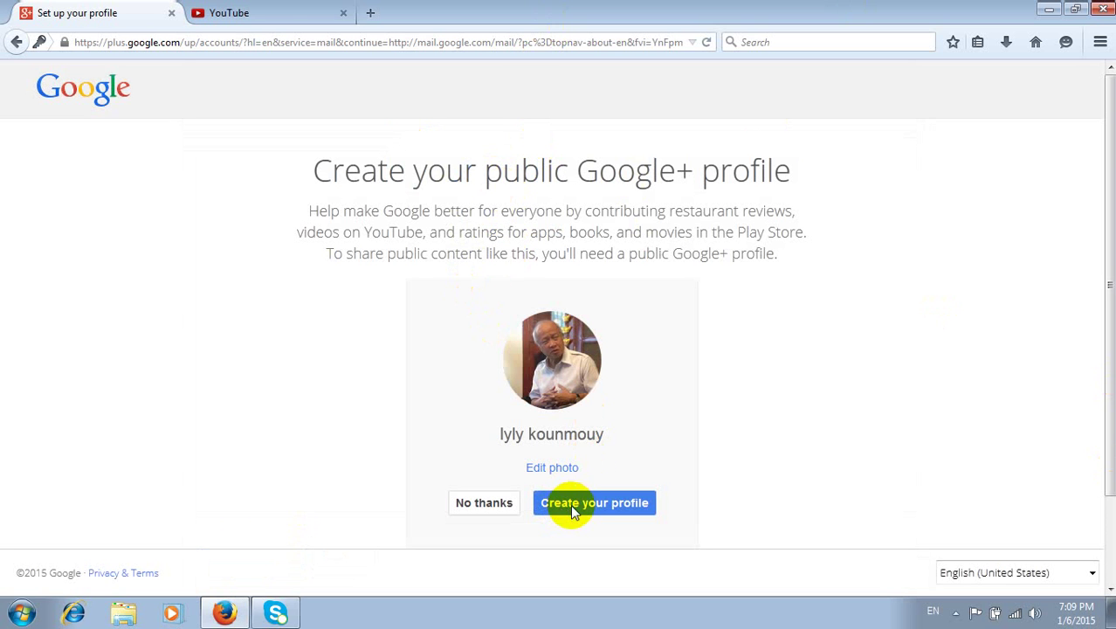
- Create the public Google+ profile and continue from the Welcome page to Gmail
click(594, 502)
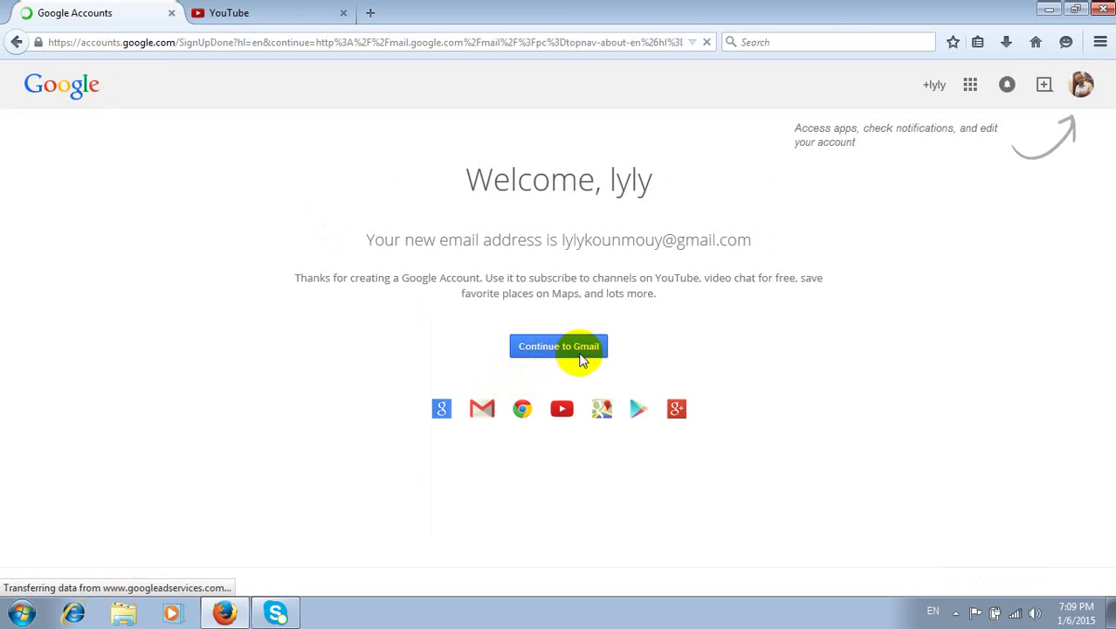
click(559, 347)
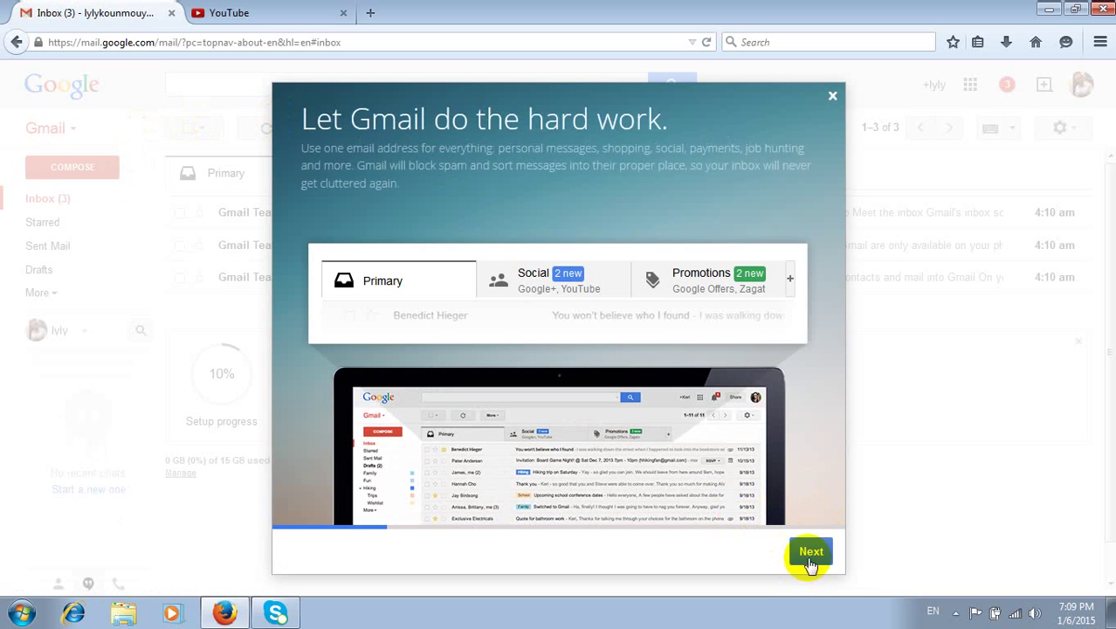
- Step through all Gmail welcome slides and go to the inbox
click(805, 554)
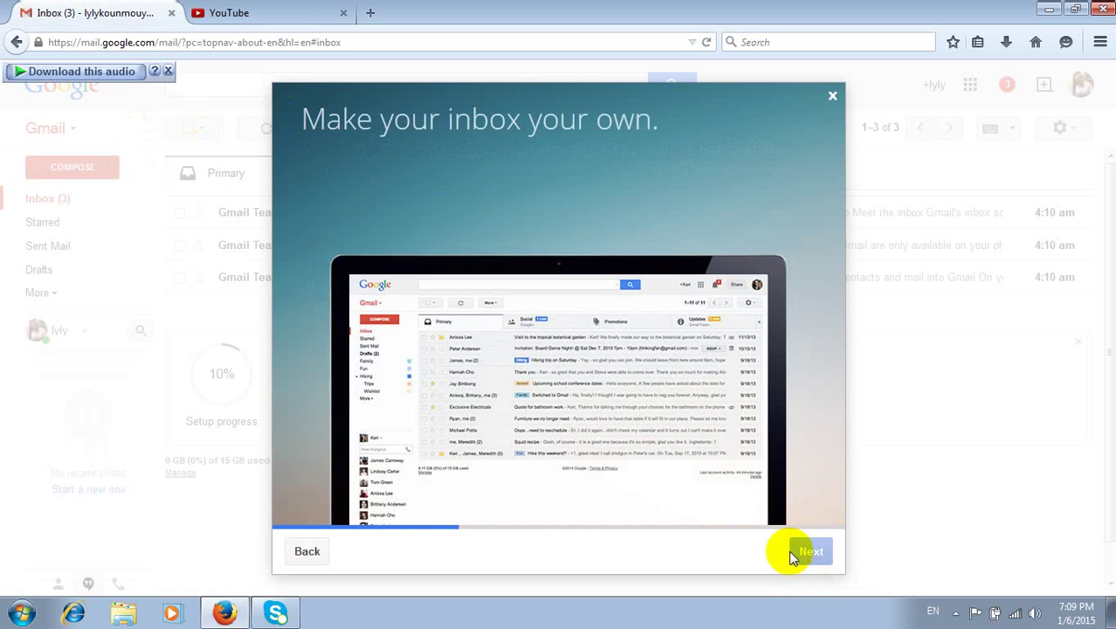
click(808, 554)
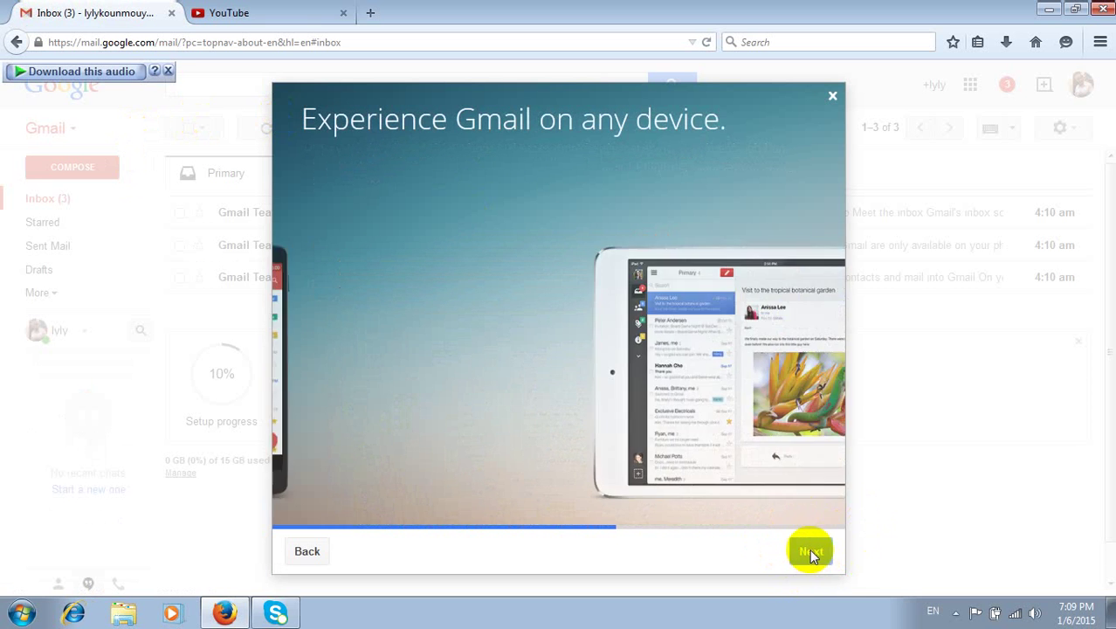
click(803, 552)
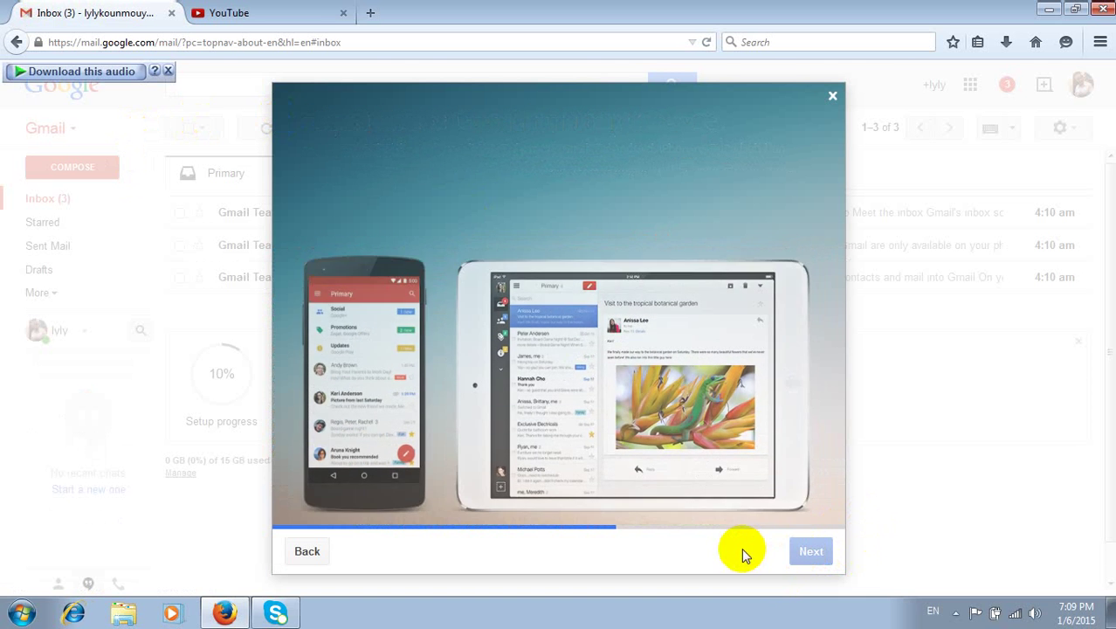
click(810, 553)
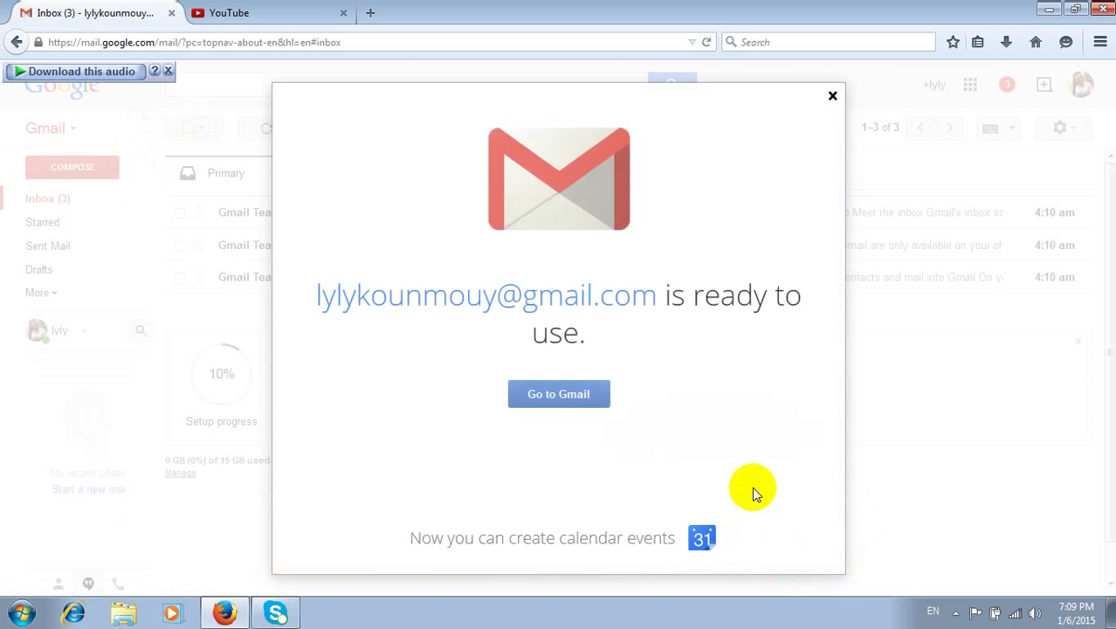
click(542, 400)
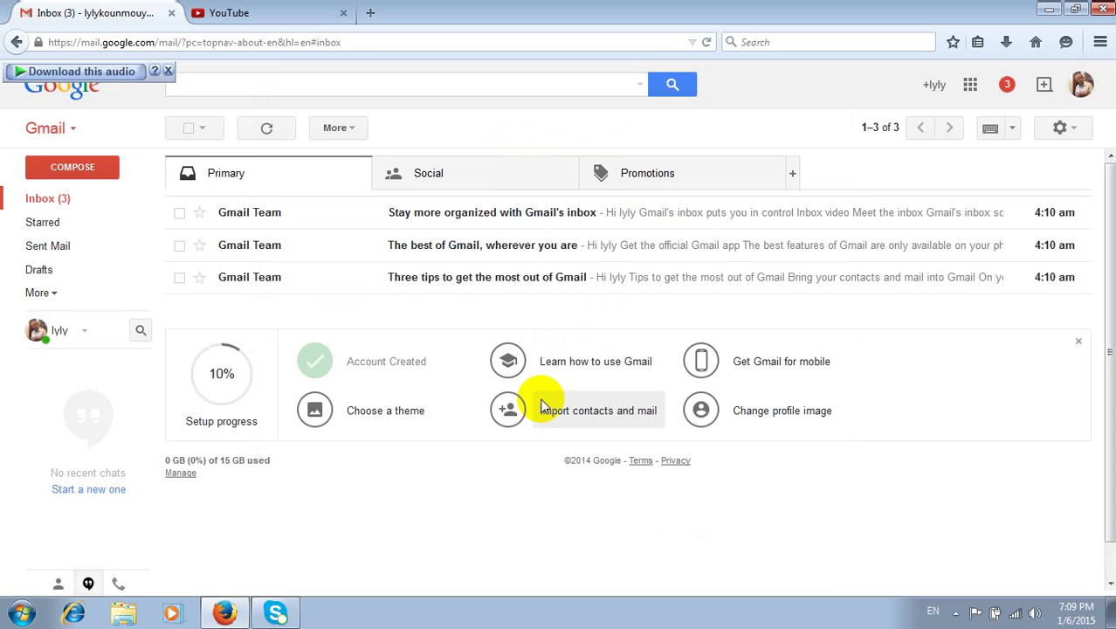
- Read the 'Stay more organized' Gmail Team email, return to the inbox, and switch to YouTube
click(451, 218)
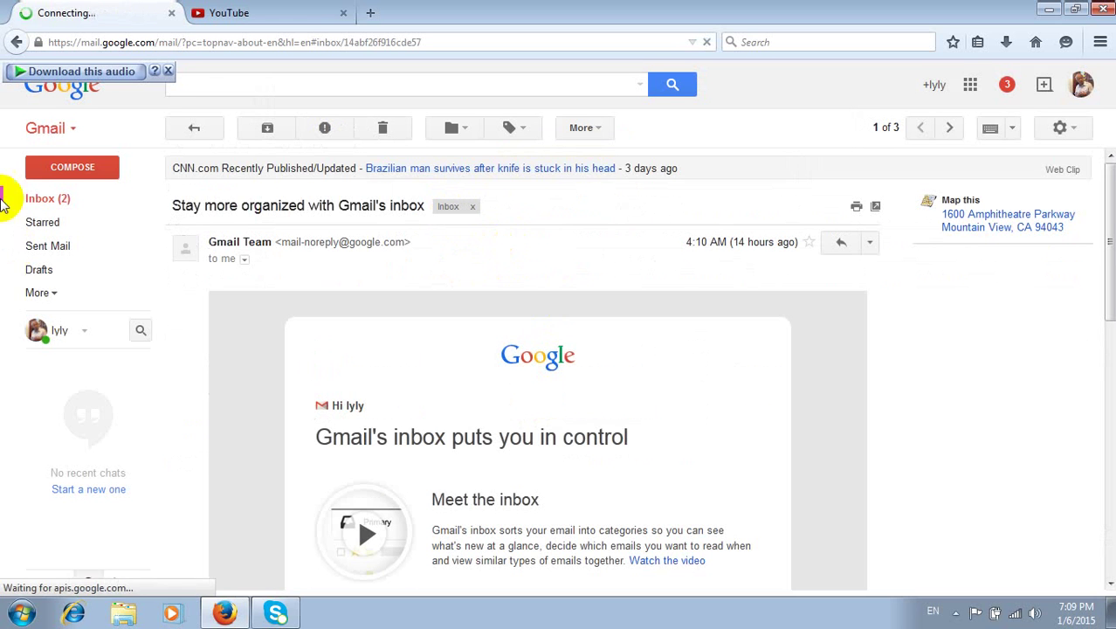
click(16, 42)
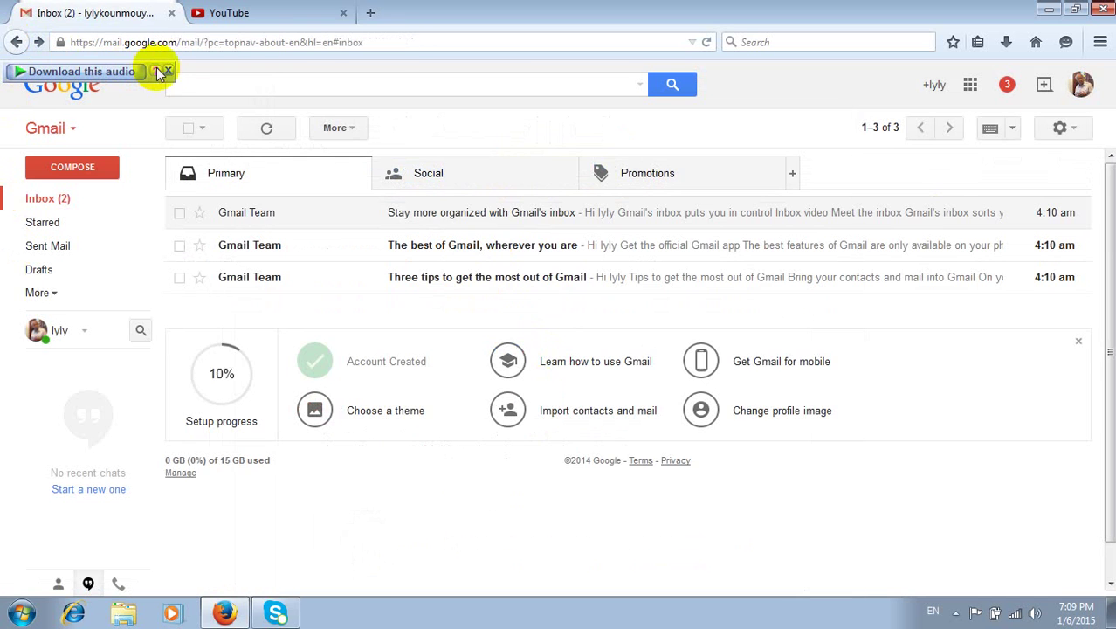
click(258, 12)
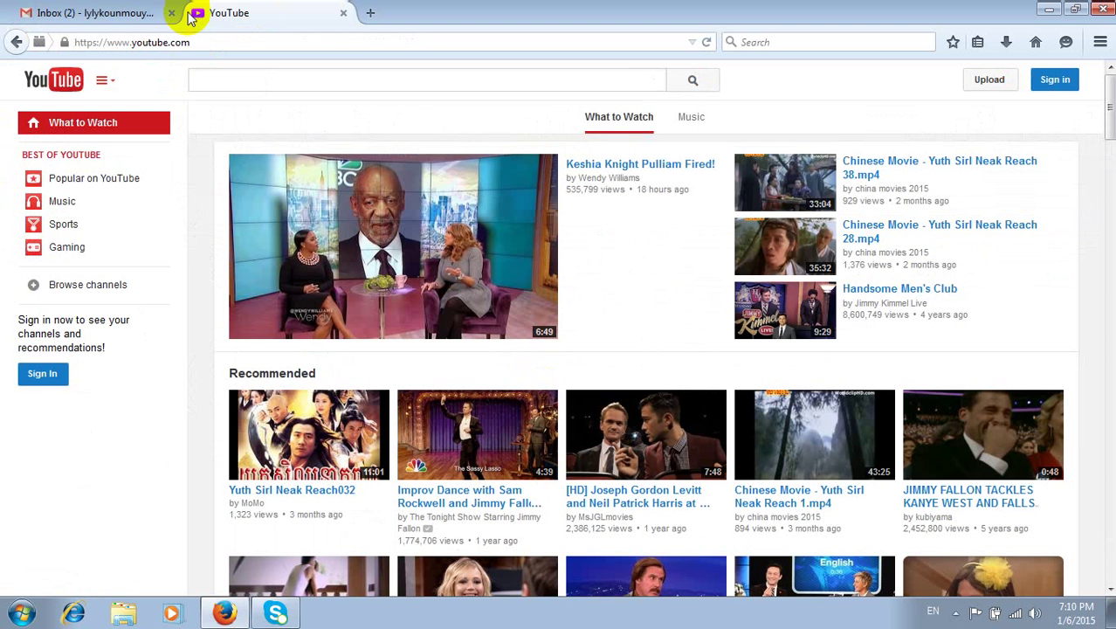
- Replace the YouTube address with a Facebook suggestion to open the Facebook welcome page
click(109, 16)
click(214, 12)
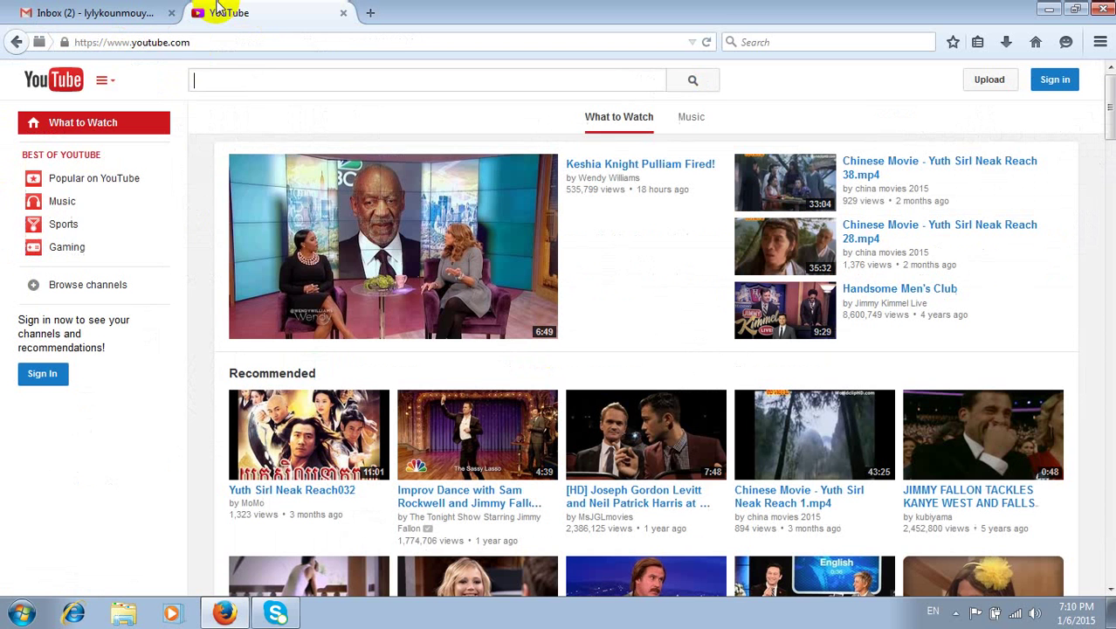
click(176, 42)
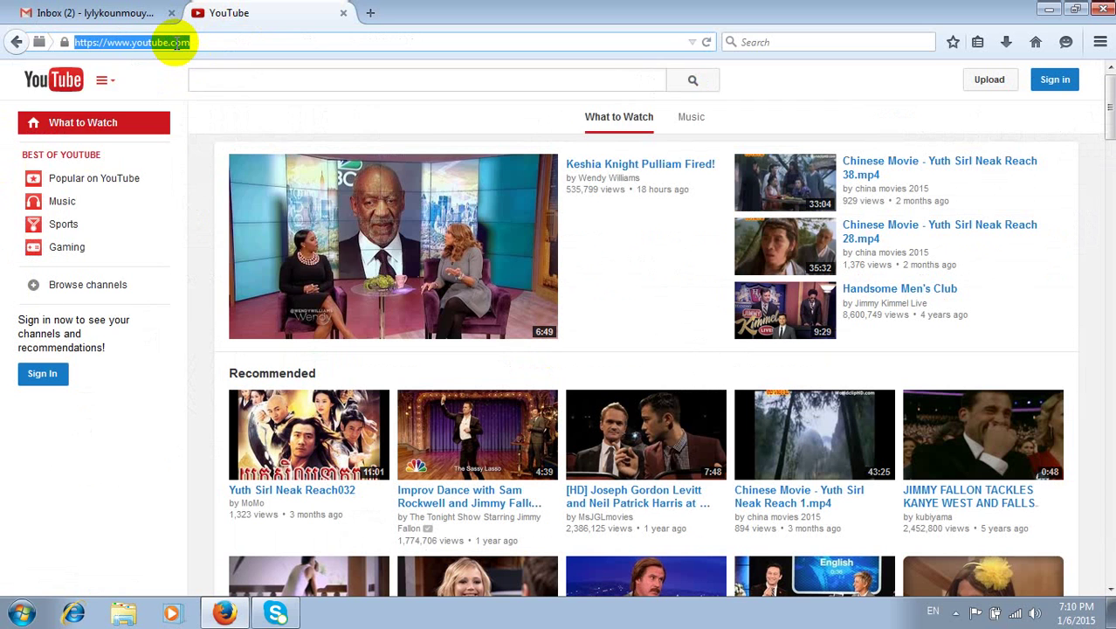
text(facebook.com/)
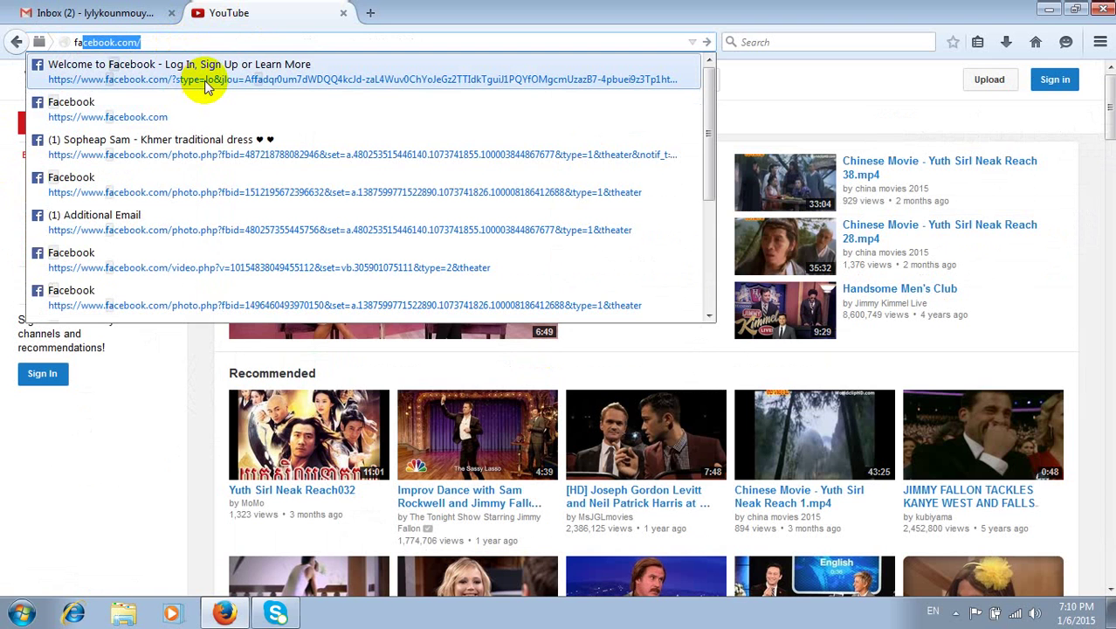
click(206, 79)
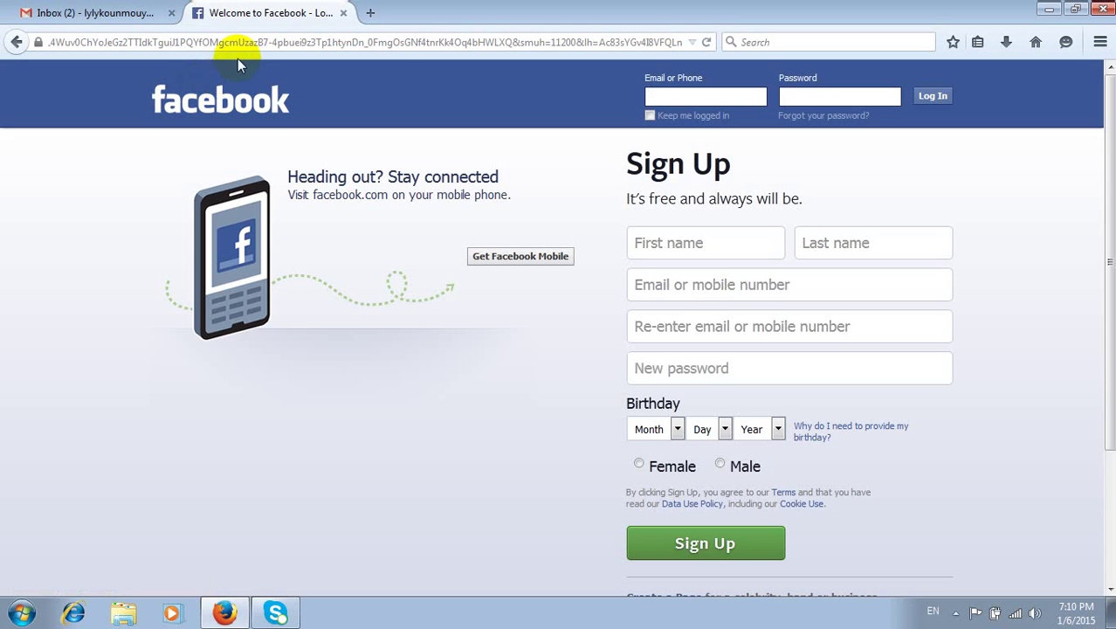
- Load the plain facebook.com home page, then enter 'create facebook' in the address bar
click(251, 44)
text(face)
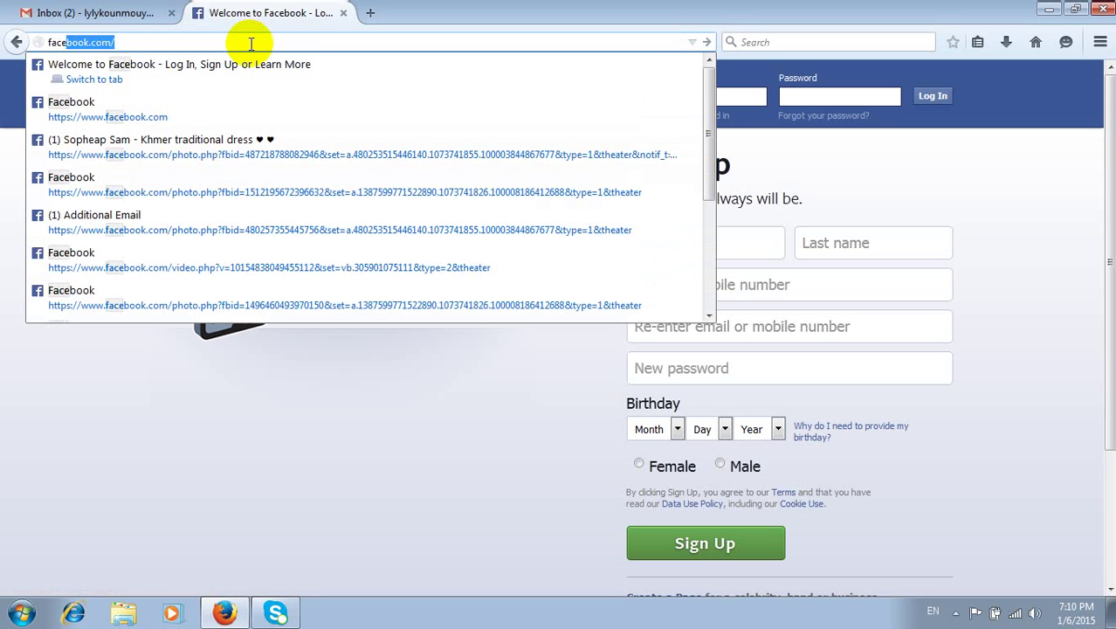
text(book)
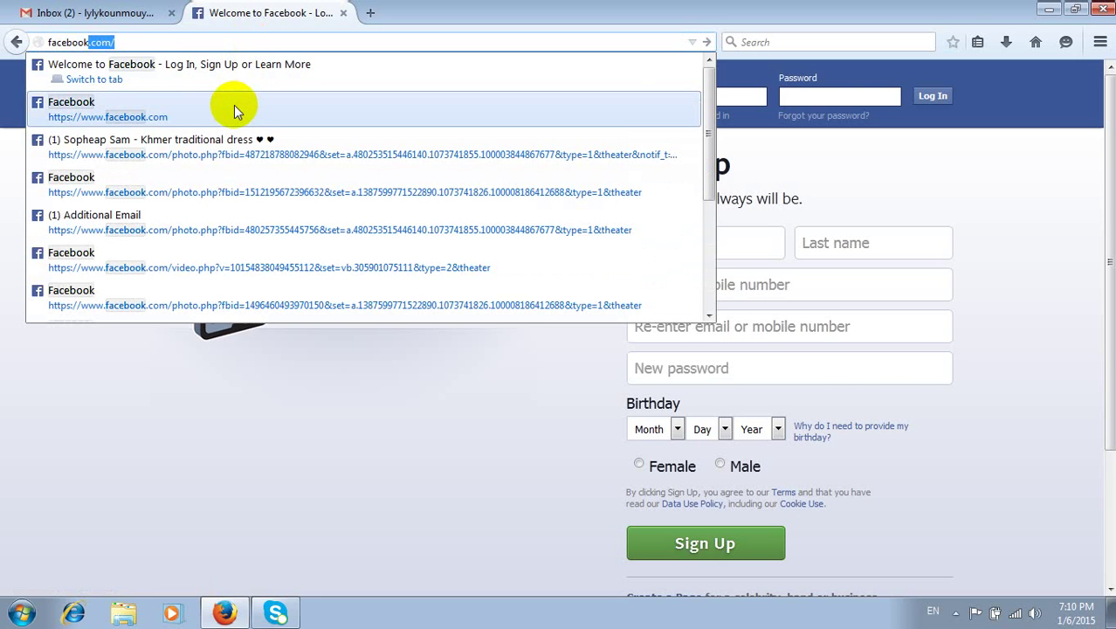
click(234, 106)
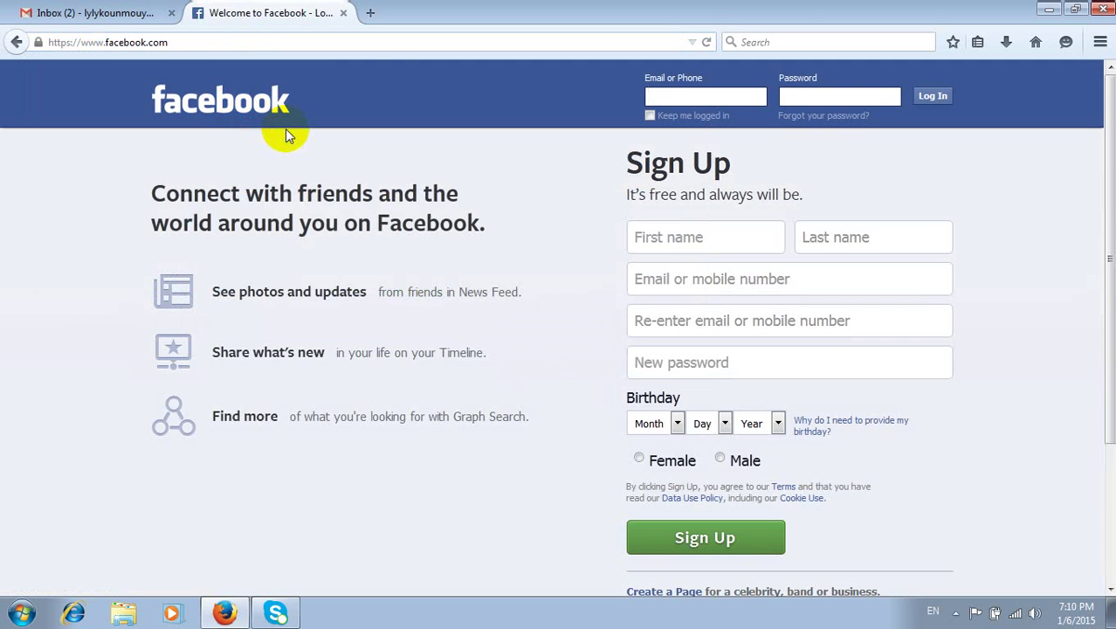
click(313, 41)
text(cre)
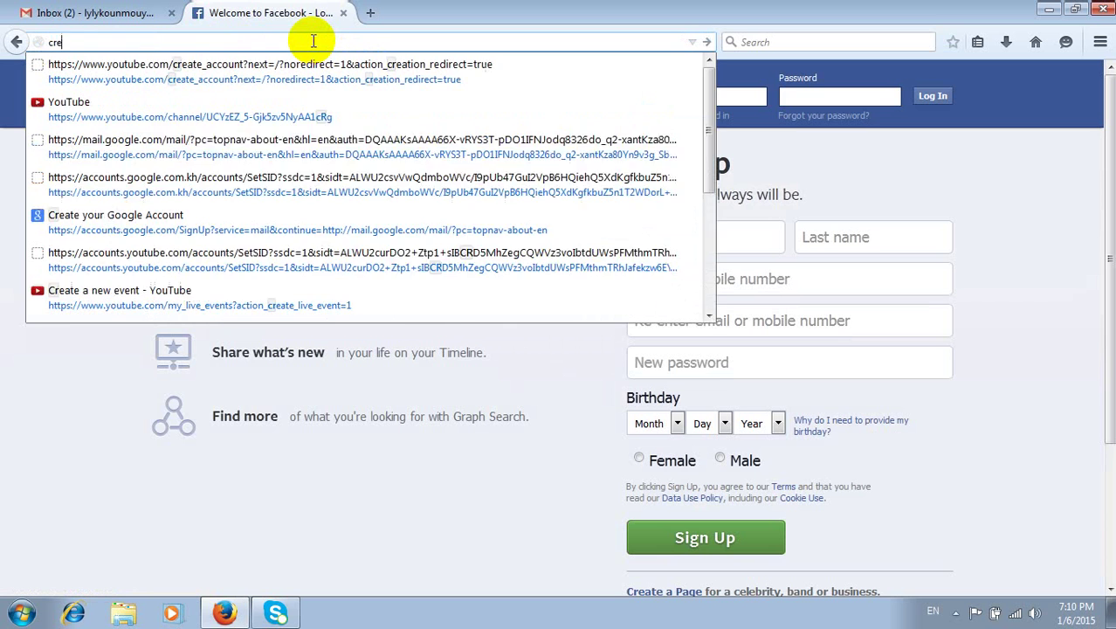
text(ate )
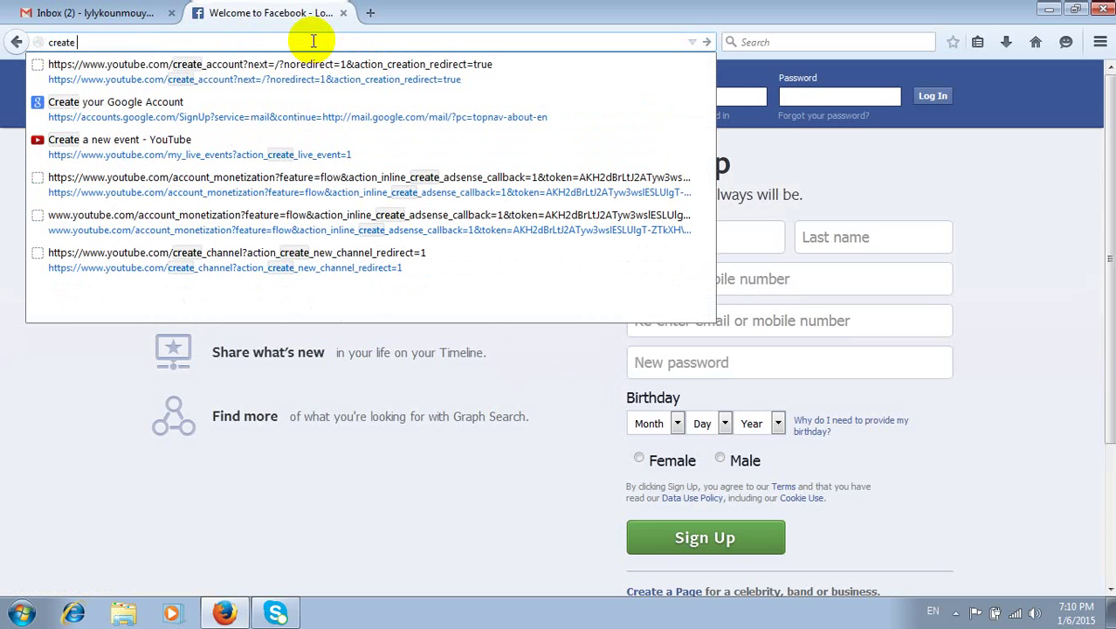
text(face)
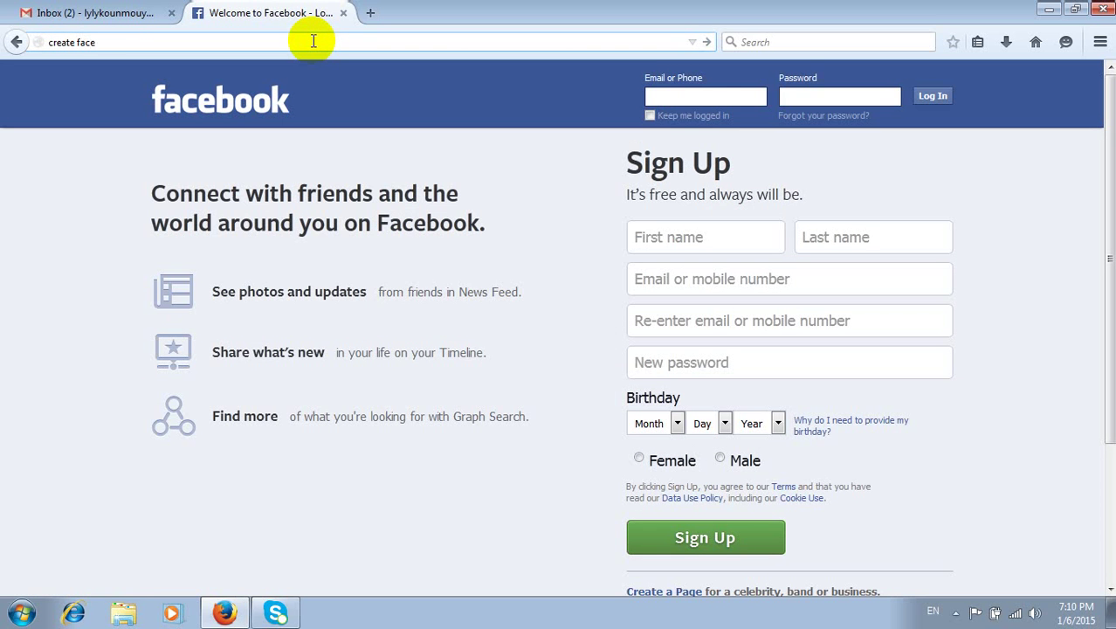
text(book)
- Search Yahoo for 'create facebook', check the Help Center article, then open the Welcome to Facebook result
key(Return)
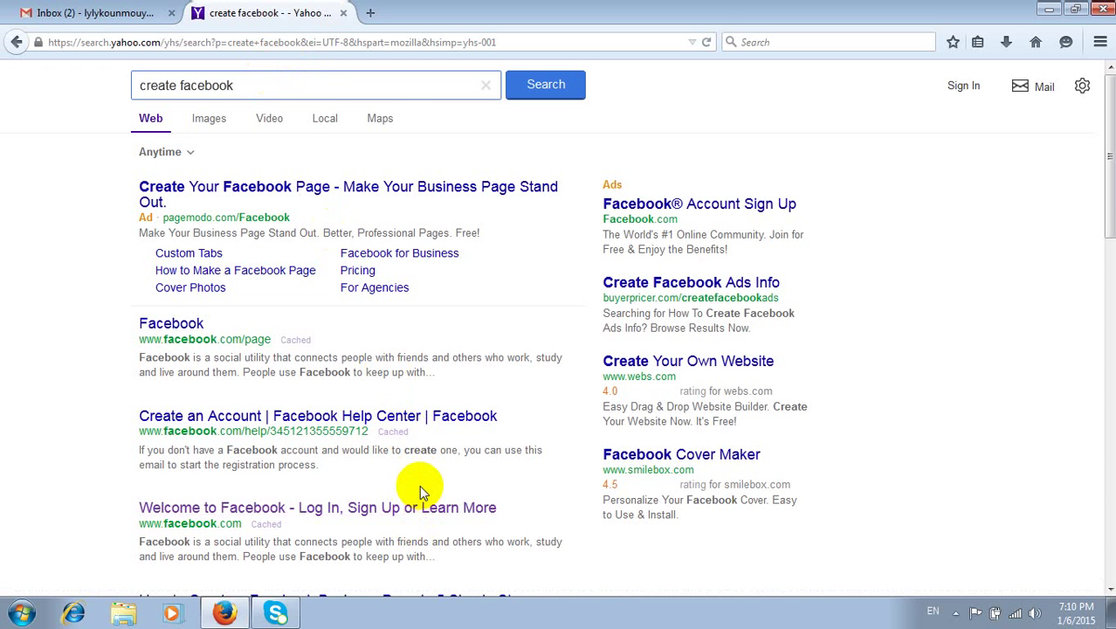
scroll(418, 476, down, 4)
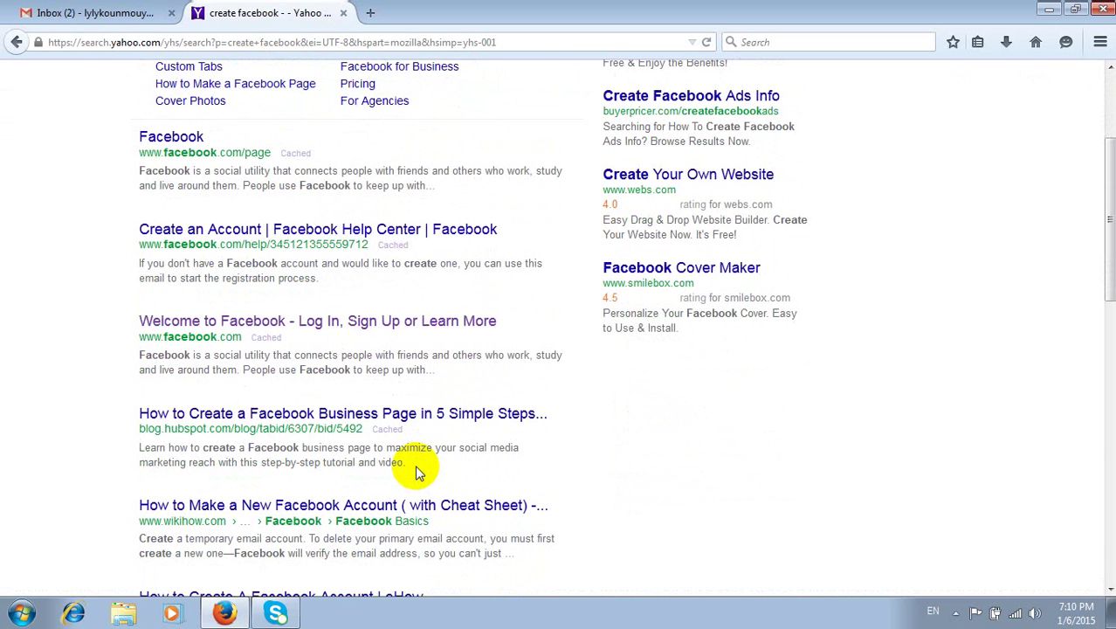
click(362, 236)
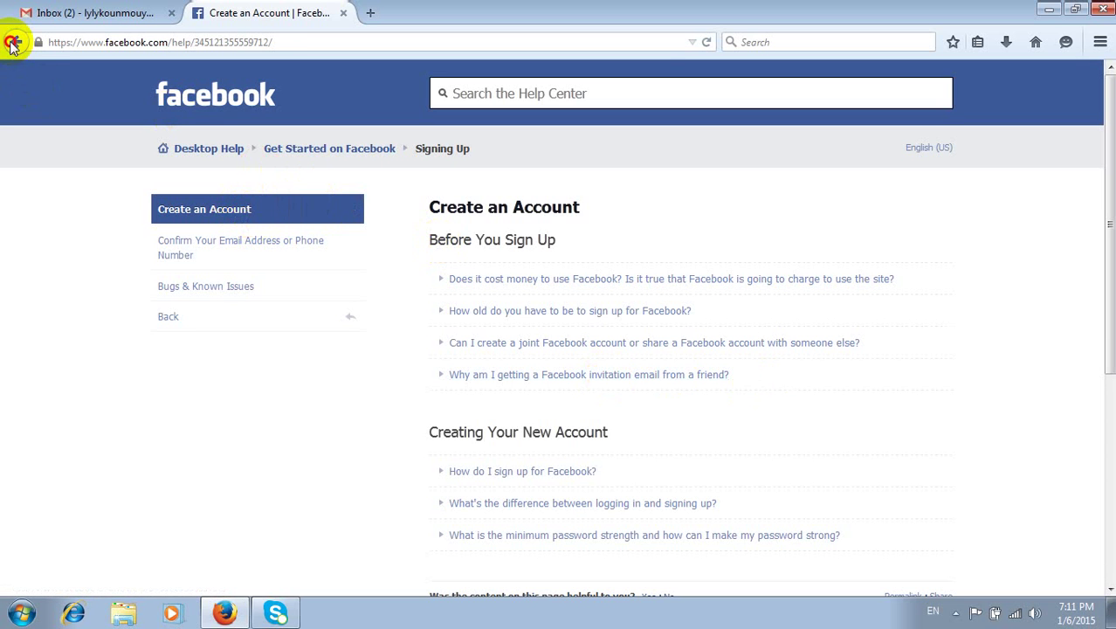
click(14, 43)
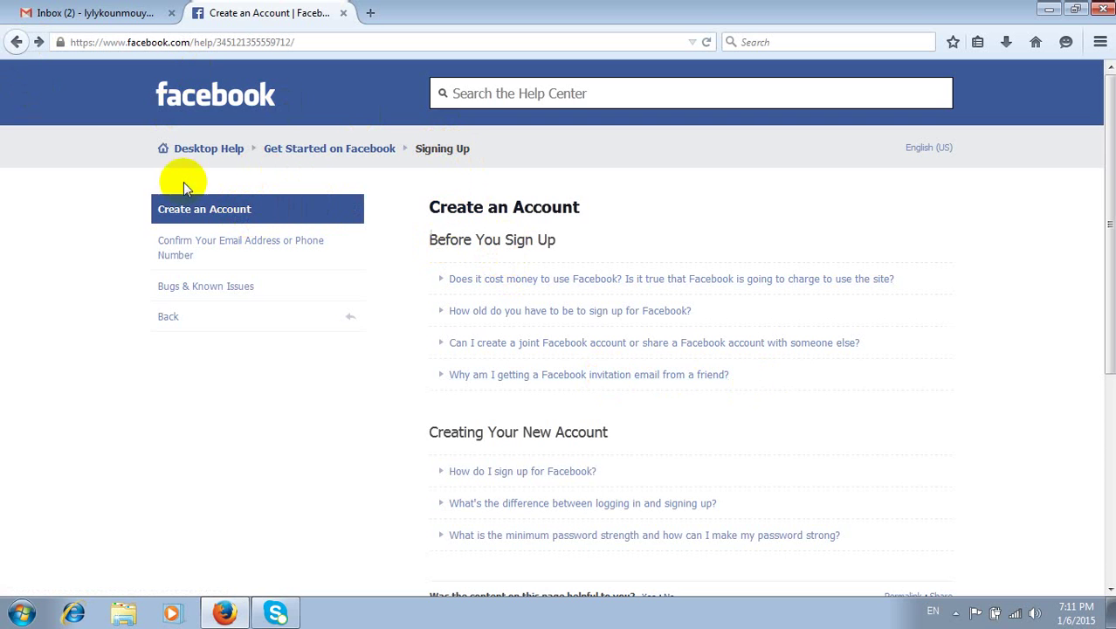
click(15, 42)
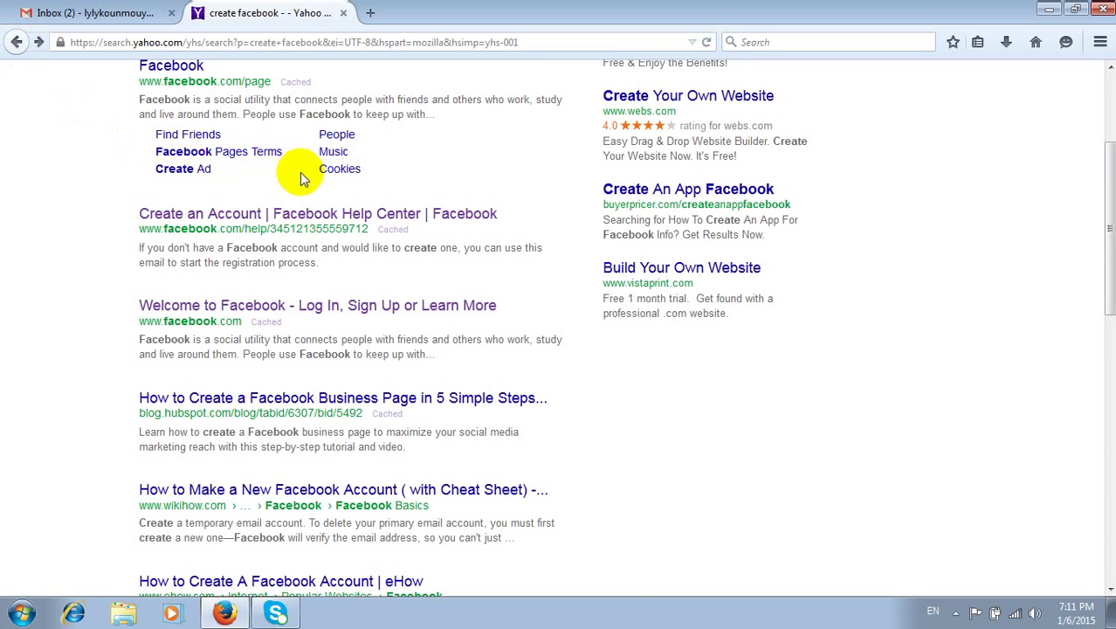
click(364, 309)
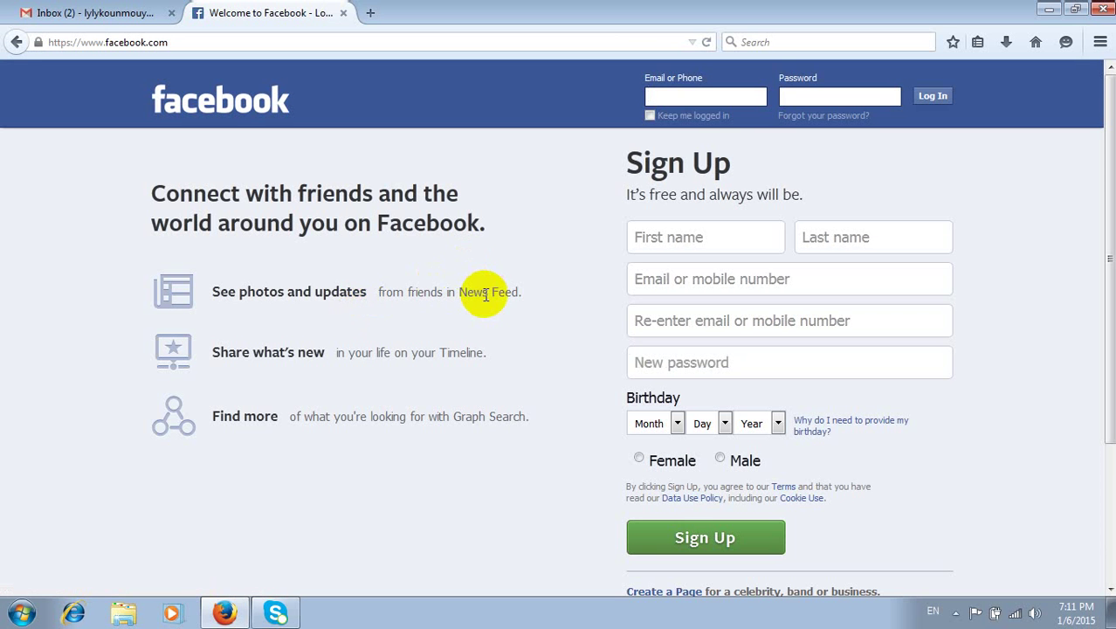
- Try the empty Sign Up and Log In forms, then go to the dedicated Sign Up page
scroll(652, 431, down, 2)
scroll(652, 432, down, 2)
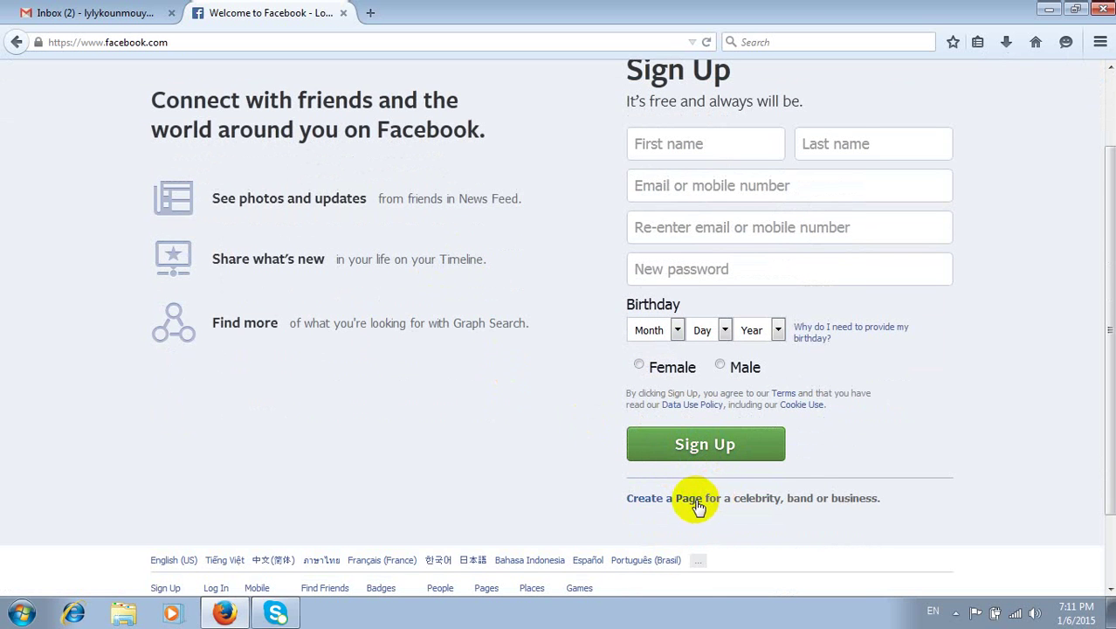
click(721, 451)
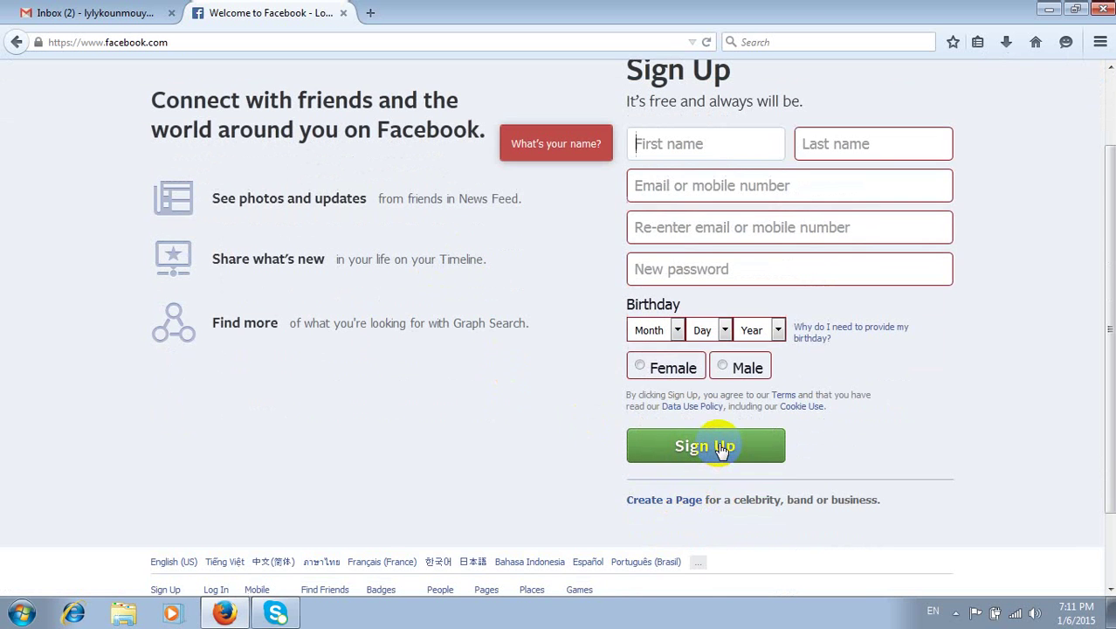
scroll(709, 445, up, 2)
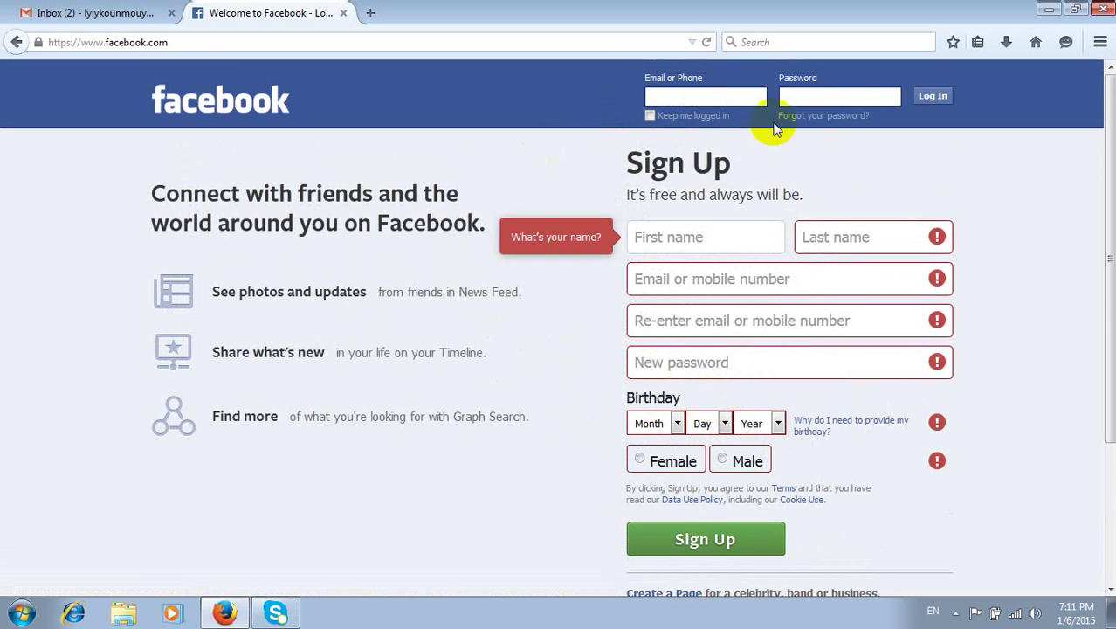
click(932, 97)
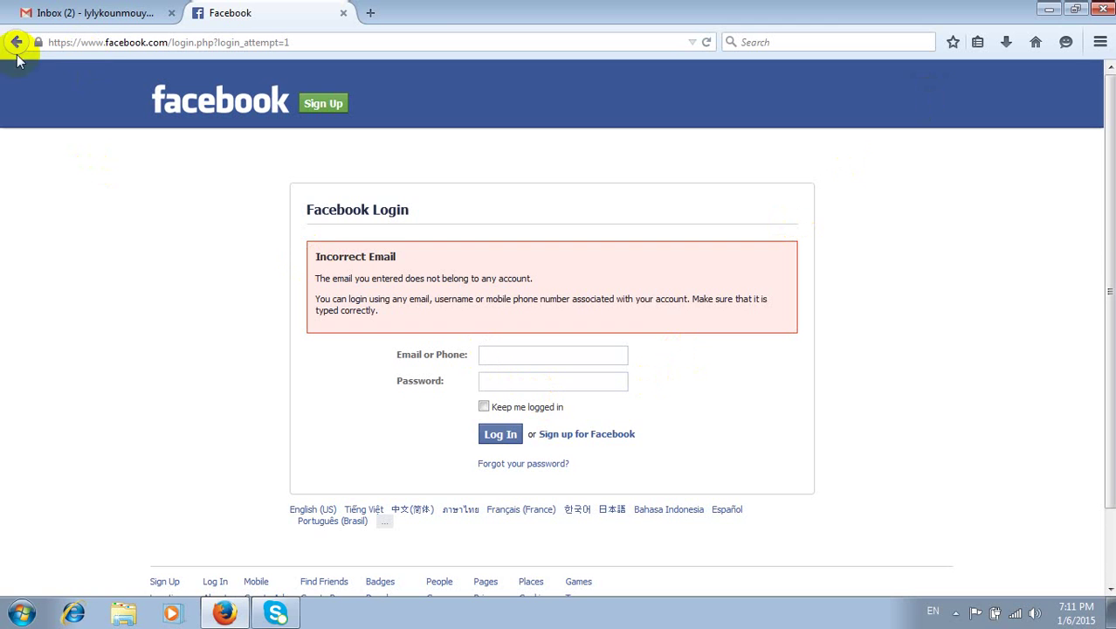
click(324, 103)
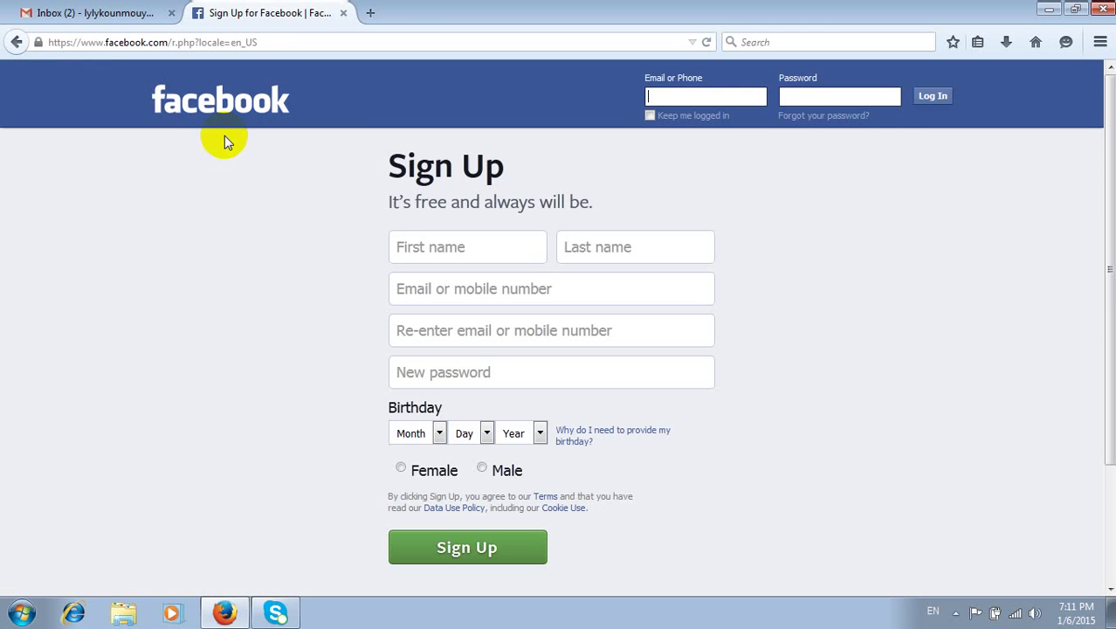
- Enter the first name and the Gmail address, pasting the address into the confirmation field
click(467, 242)
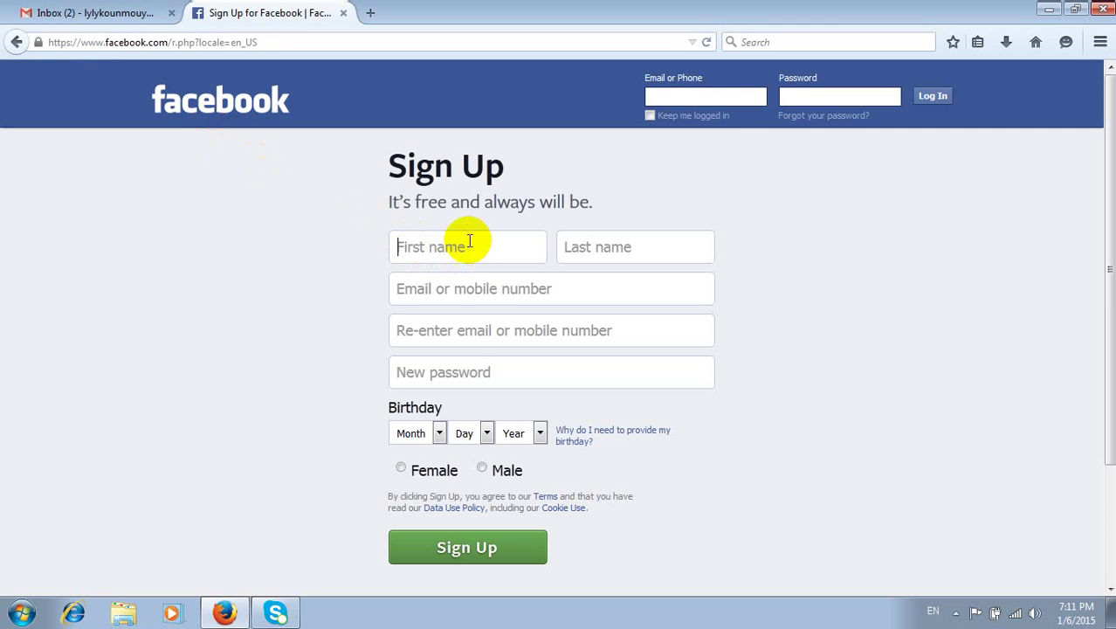
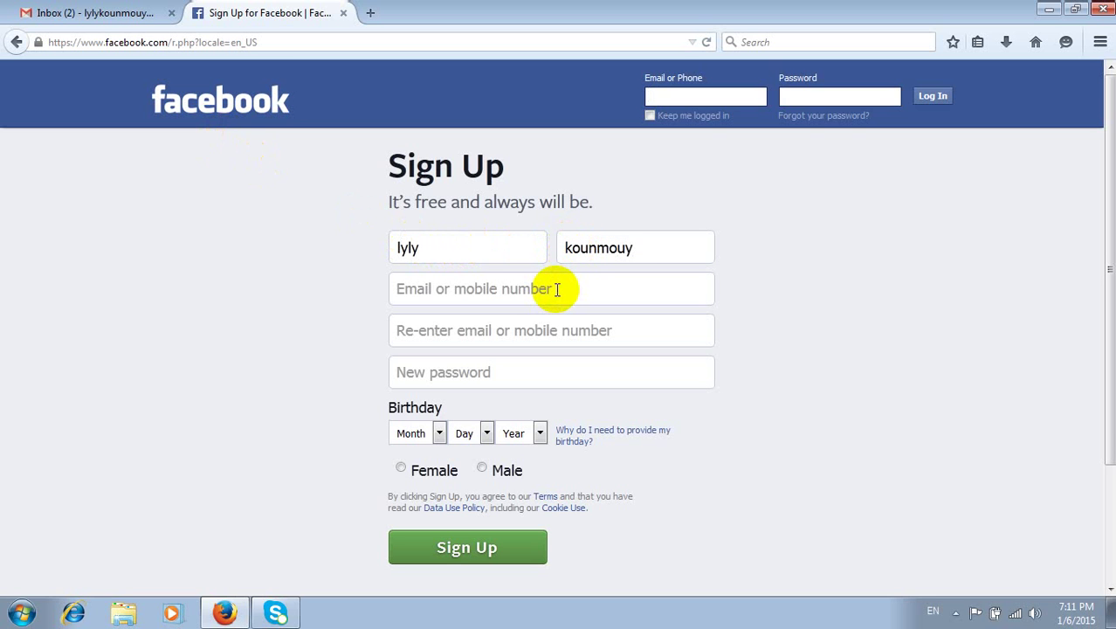
click(556, 289)
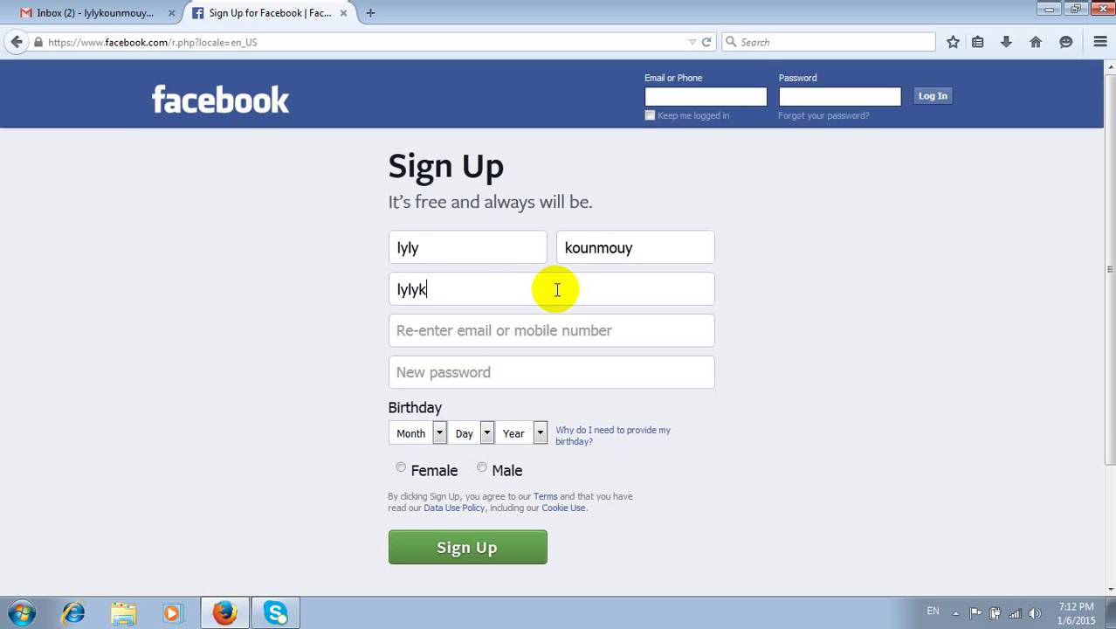
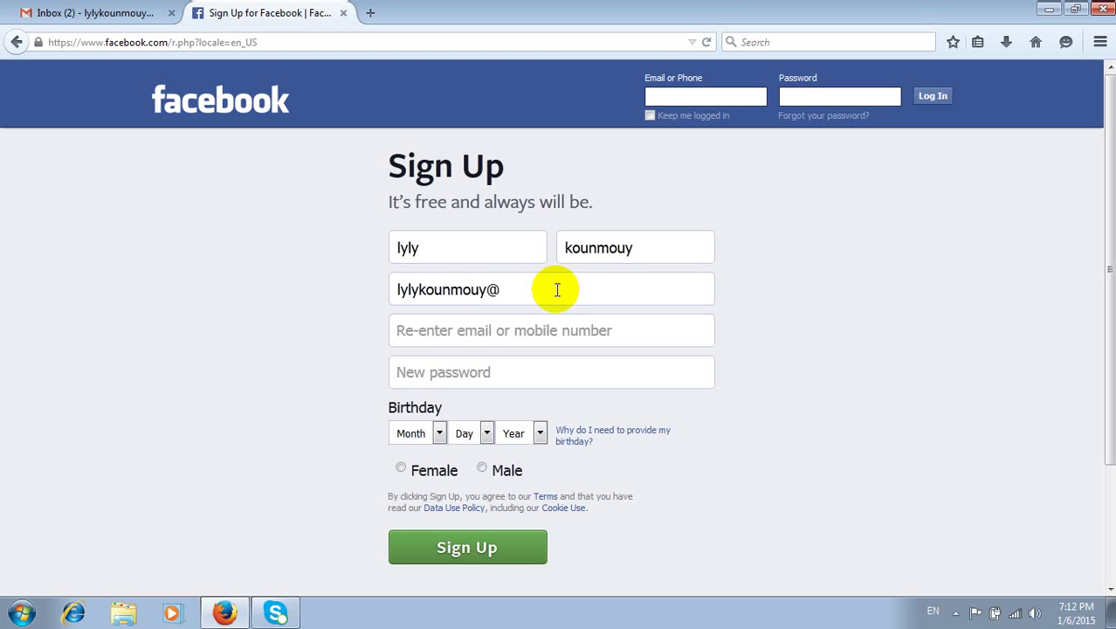
key(ctrl+a)
key(ctrl+c)
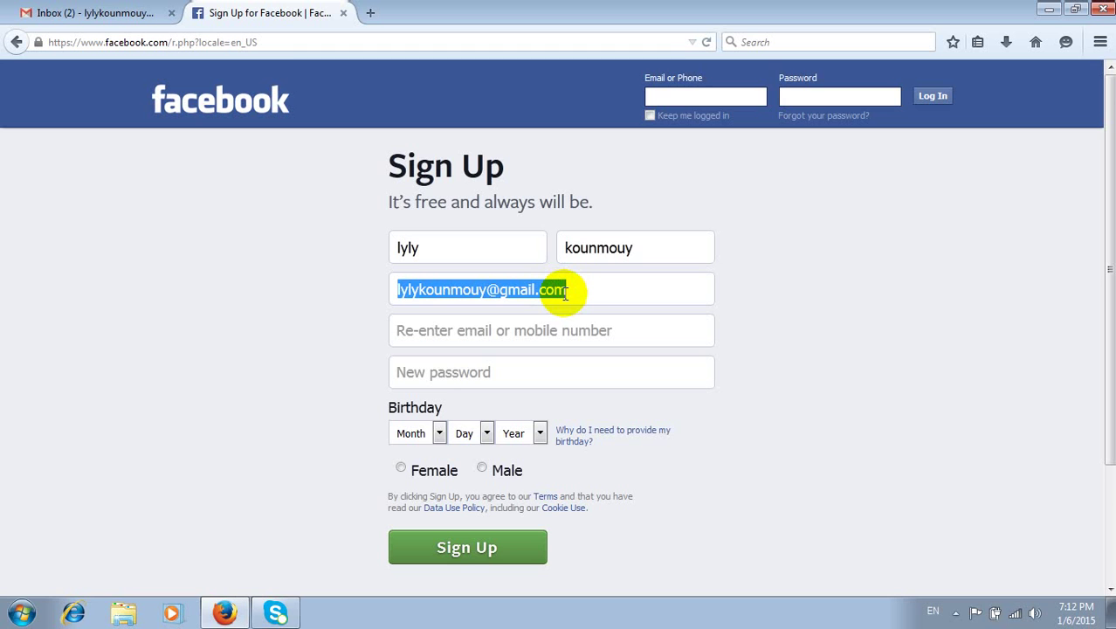
click(563, 330)
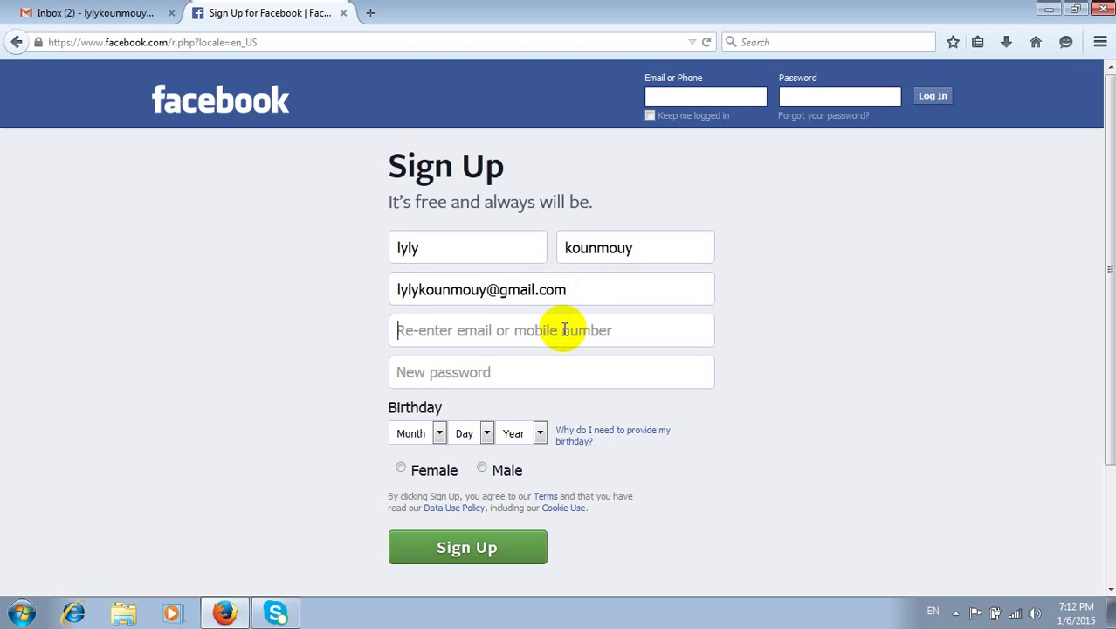
key(ctrl+v)
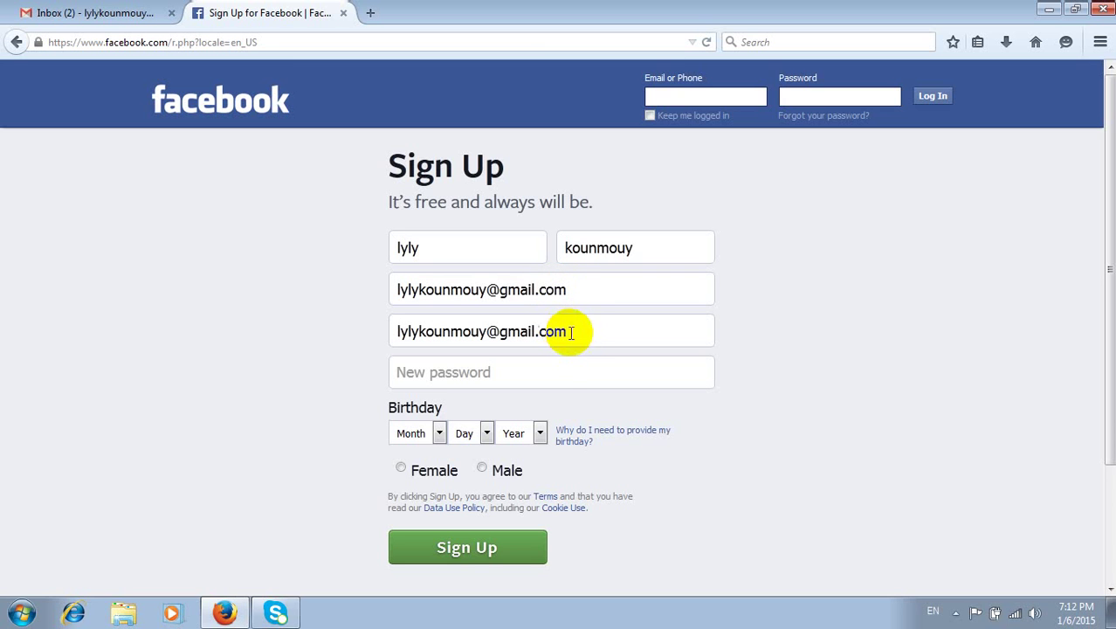
- Enter the account password and set the birthday to January 1, 1991
click(542, 377)
text(l)
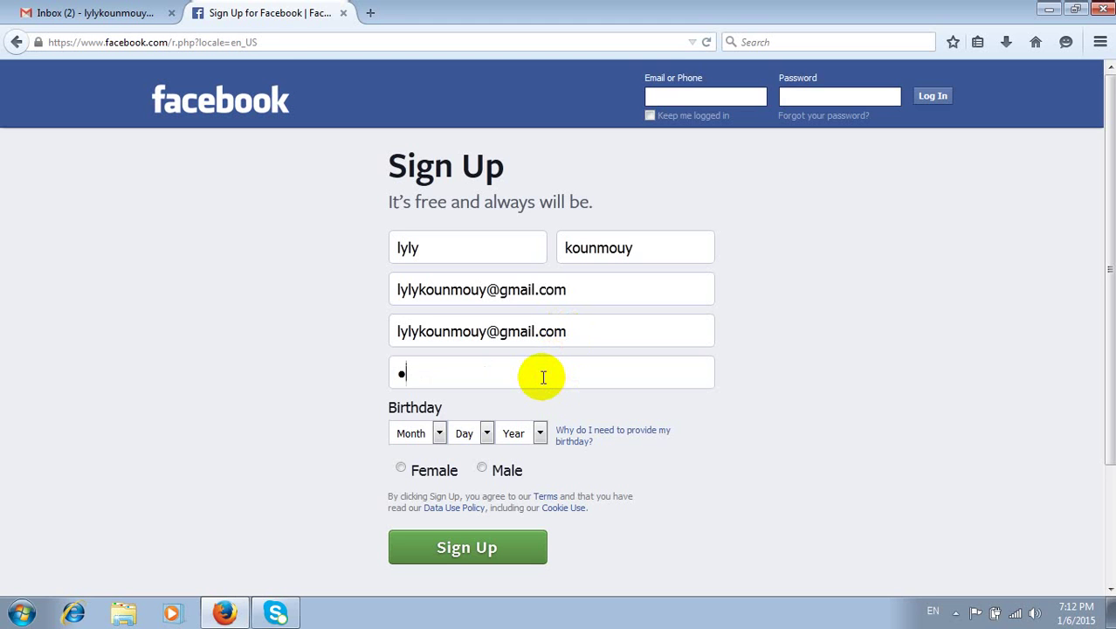
key(BackSpace)
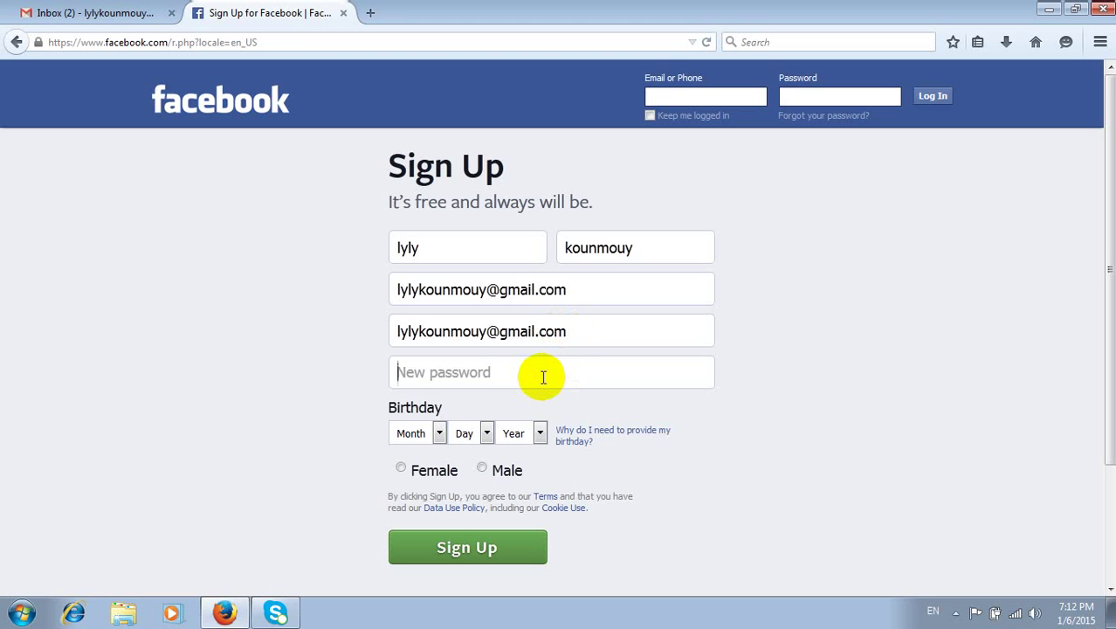
text(••)
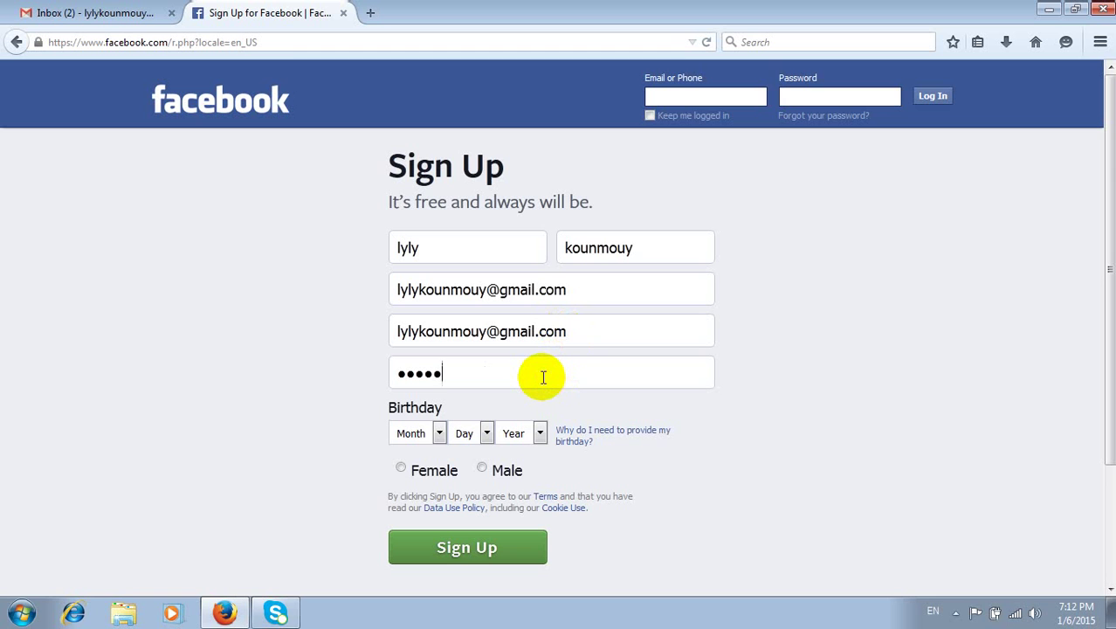
text(•••••)
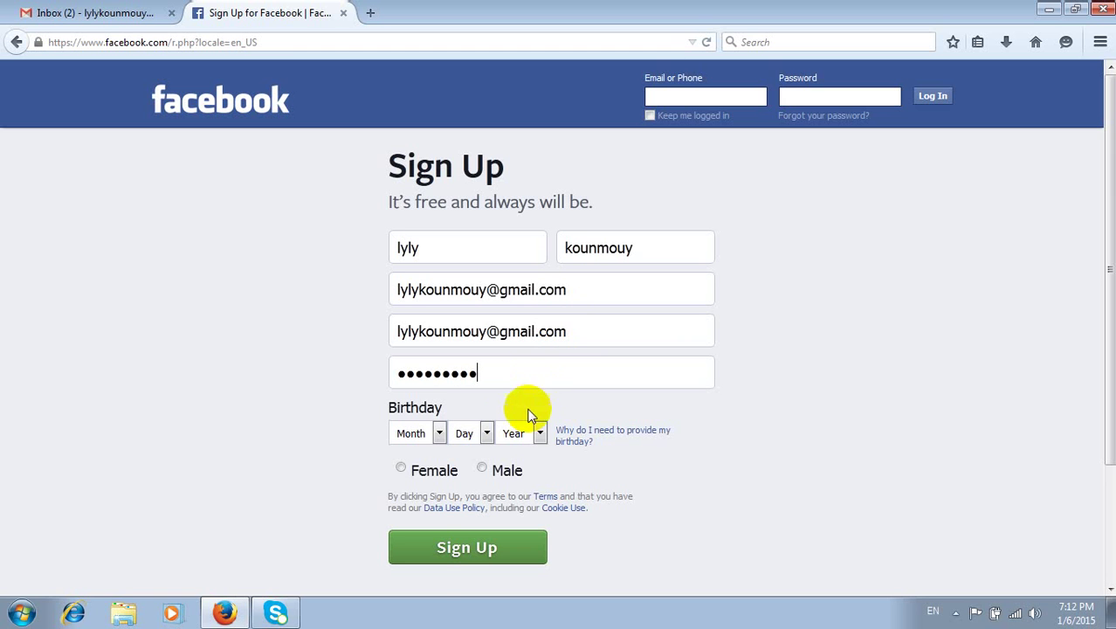
click(441, 432)
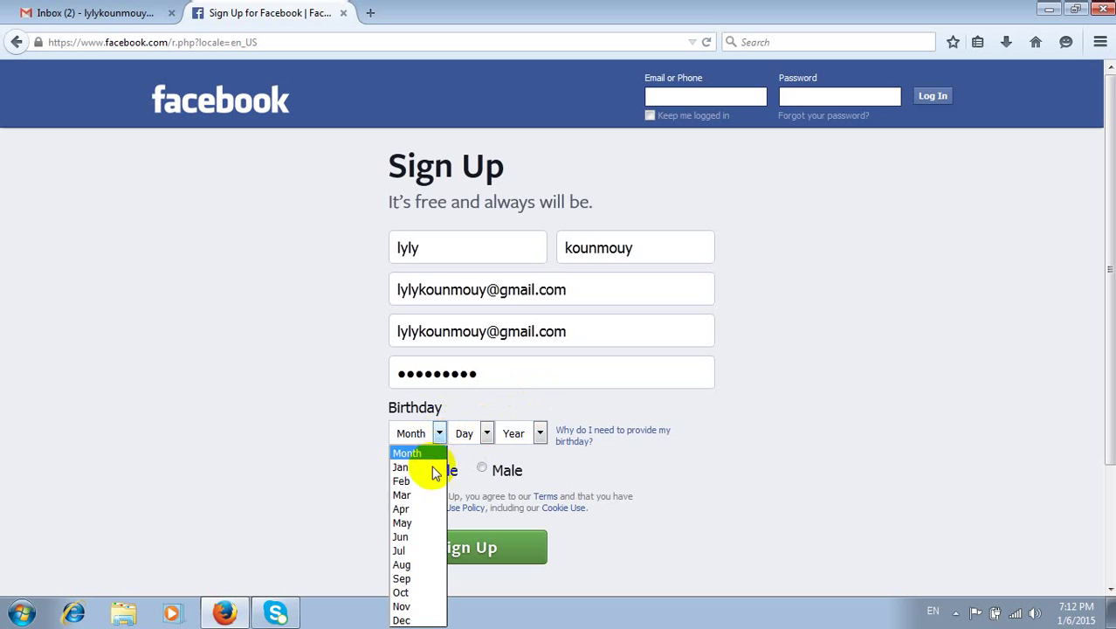
click(425, 467)
click(485, 441)
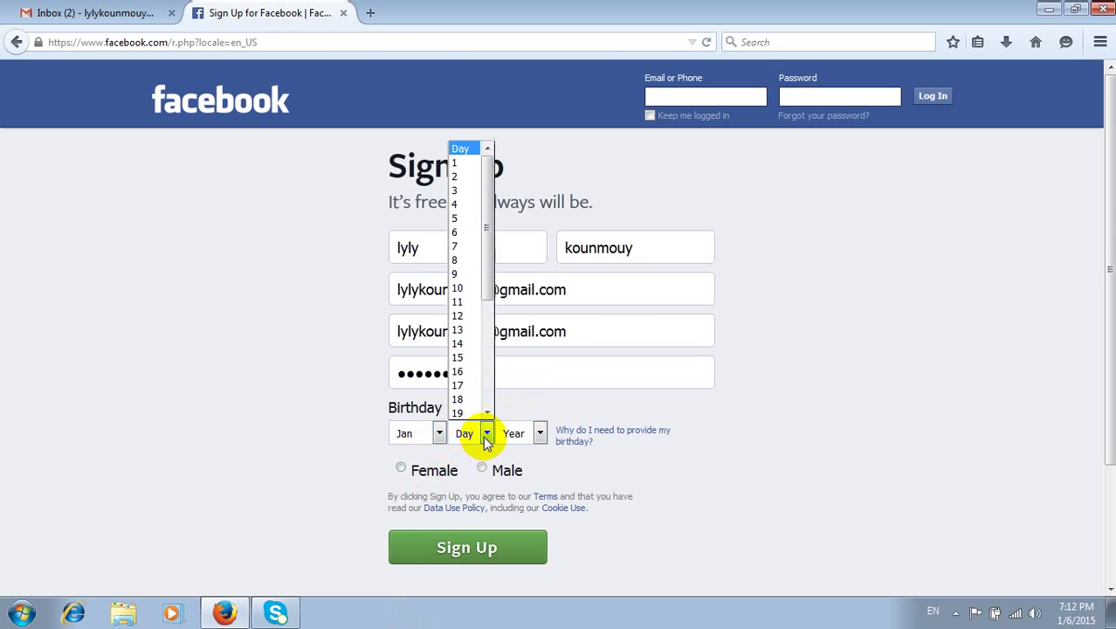
click(458, 163)
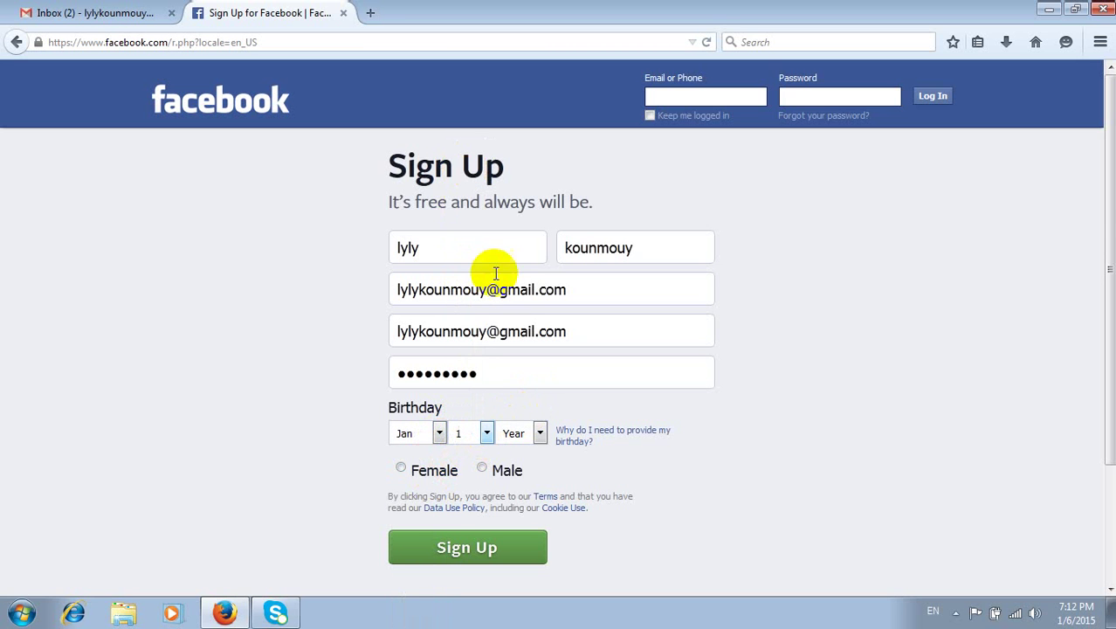
click(542, 432)
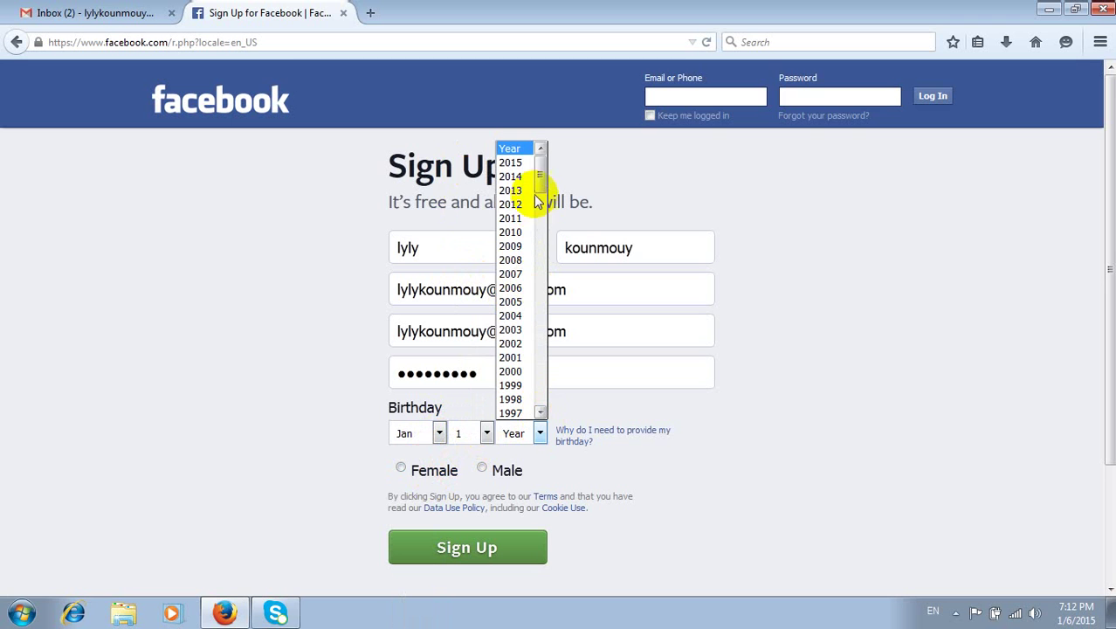
drag(535, 194, 542, 225)
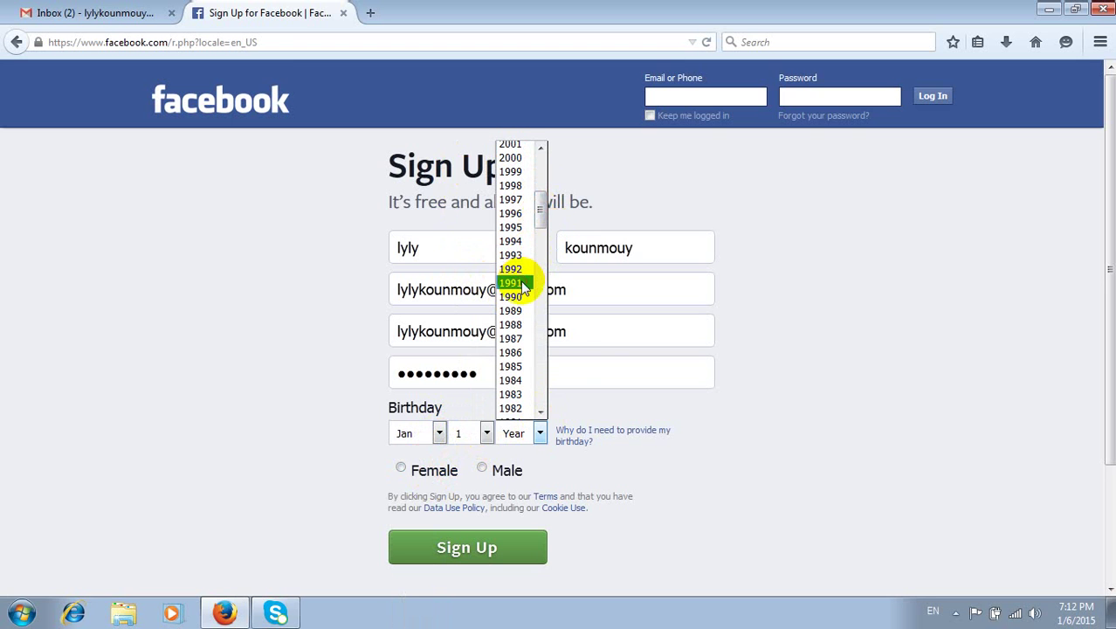
click(520, 282)
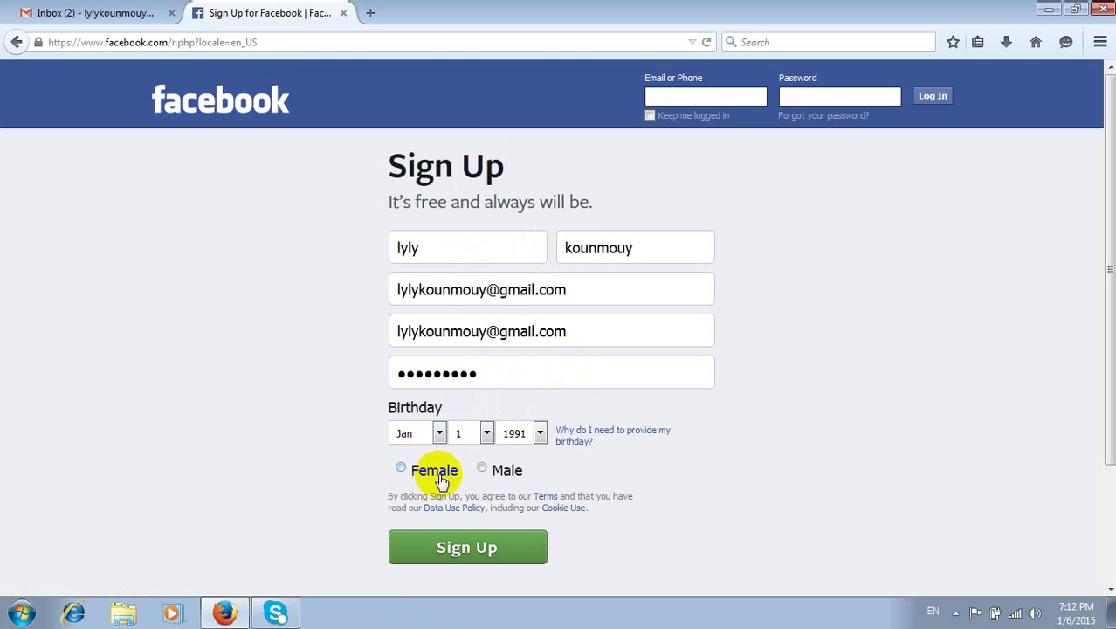
- Choose Female as the gender and submit the sign-up form
click(402, 469)
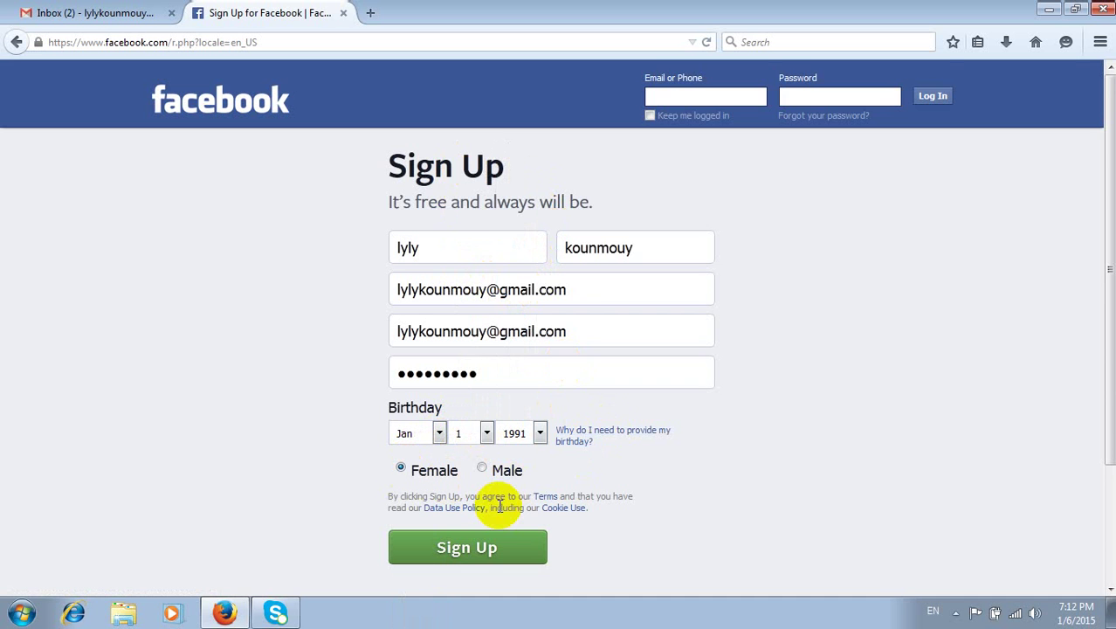
scroll(500, 506, down, 3)
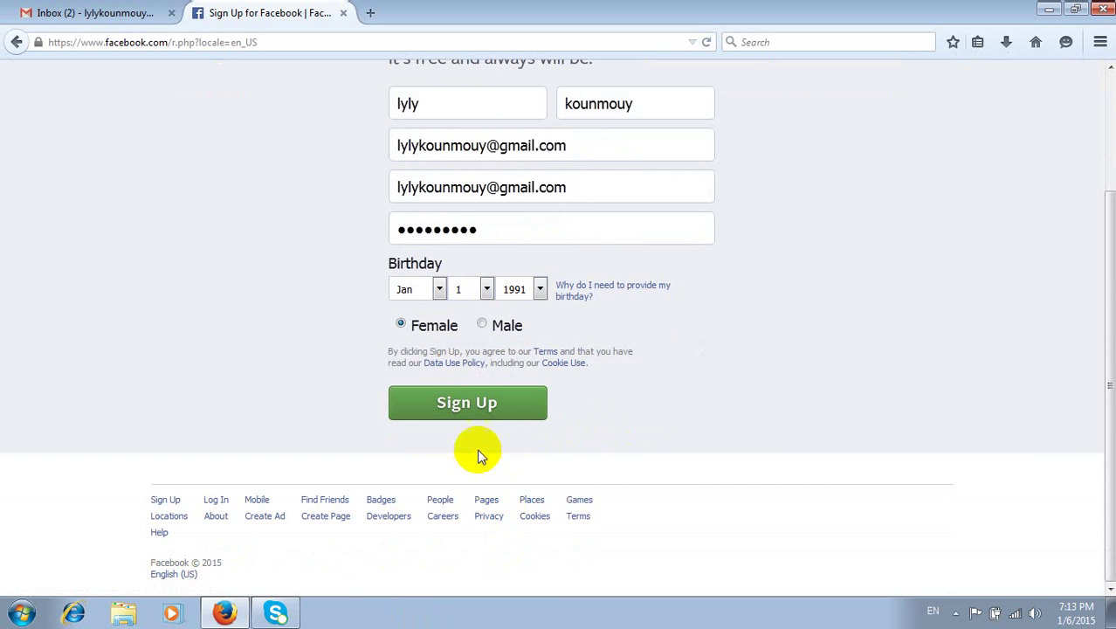
scroll(478, 446, up, 2)
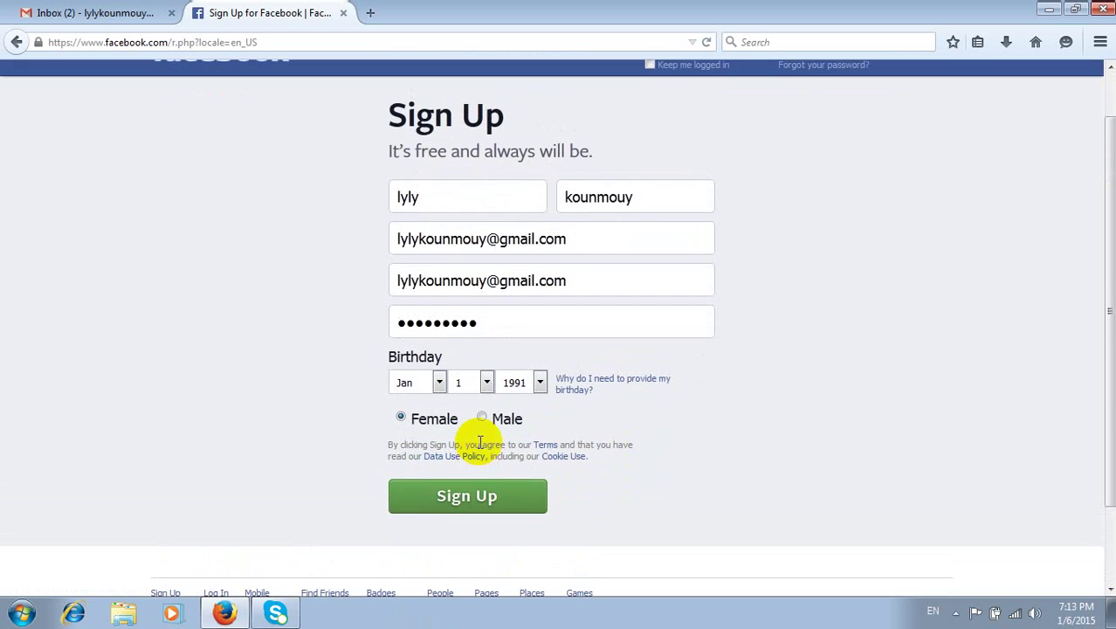
click(471, 496)
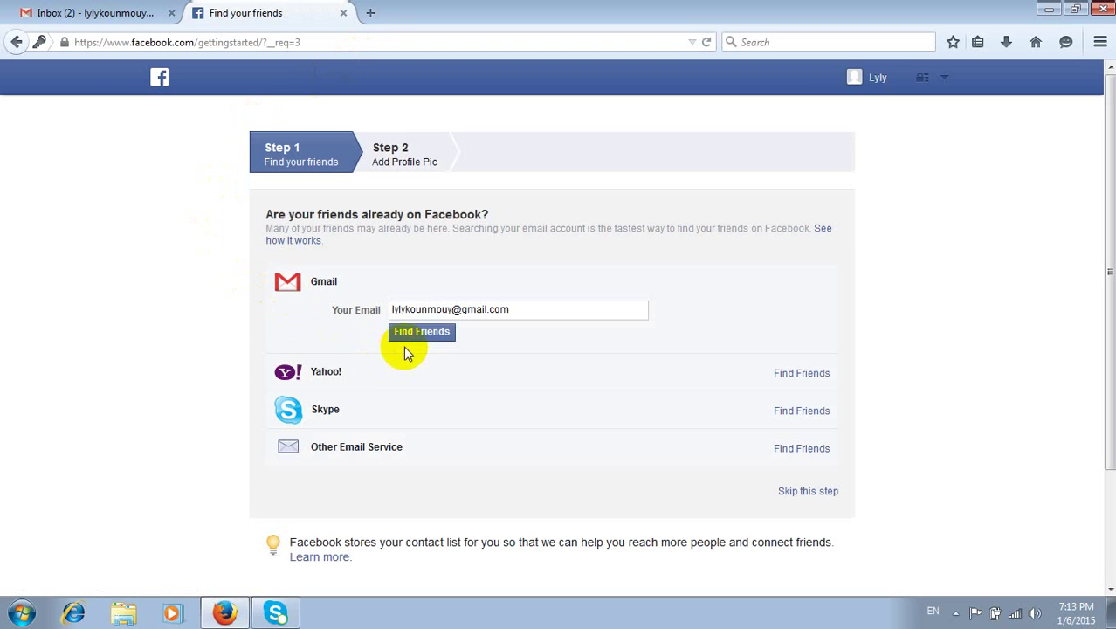
- Search Gmail contacts for friends, allow Google access, and continue past the no-contacts result
click(431, 337)
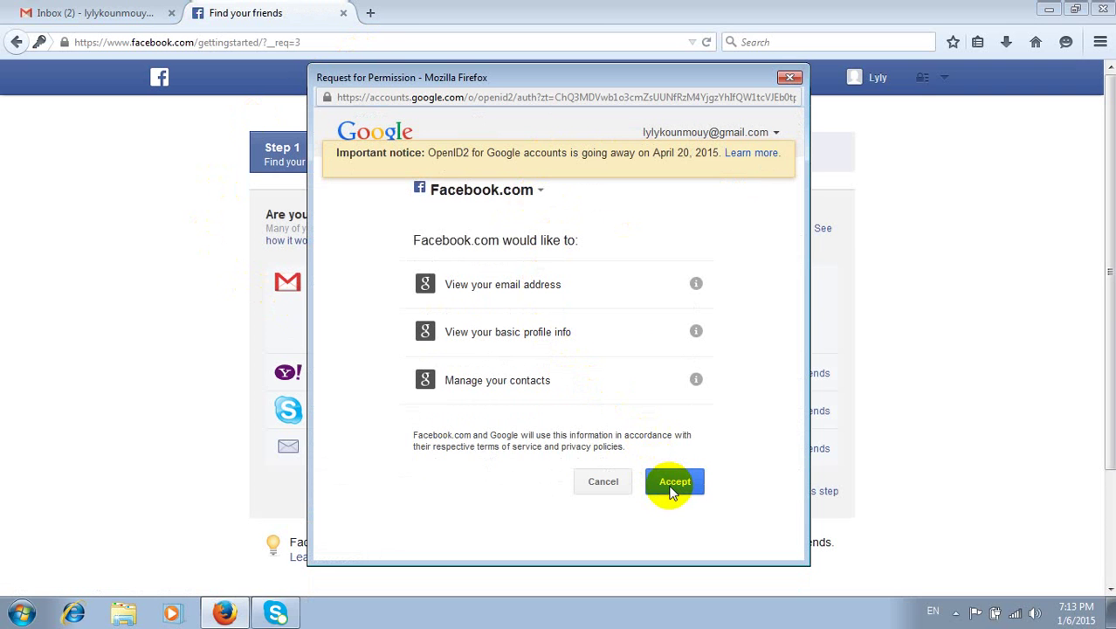
click(670, 485)
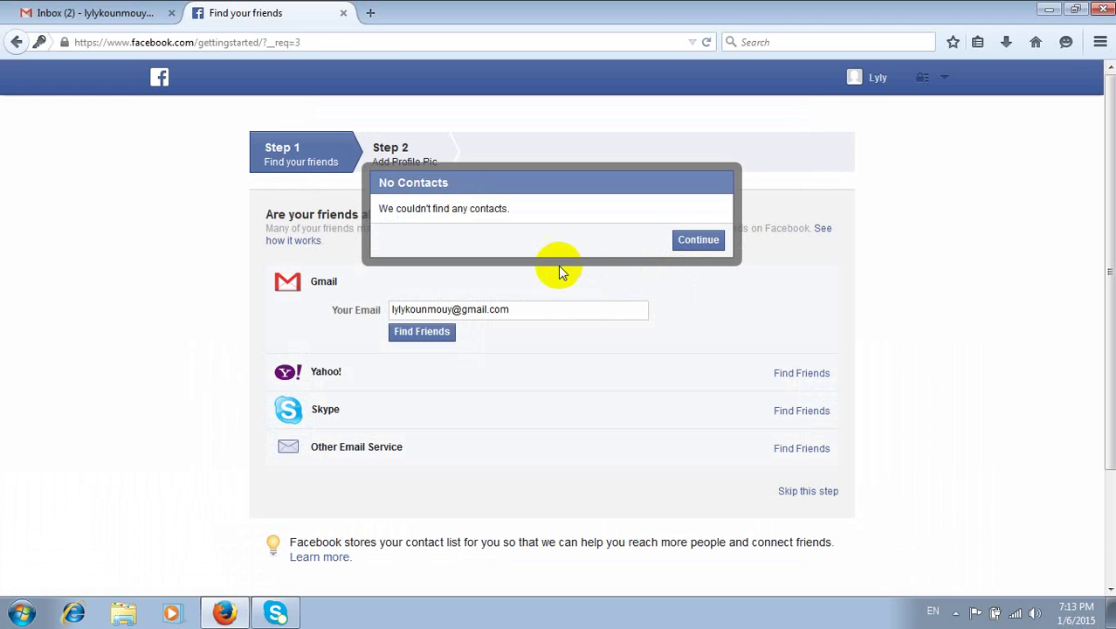
click(688, 242)
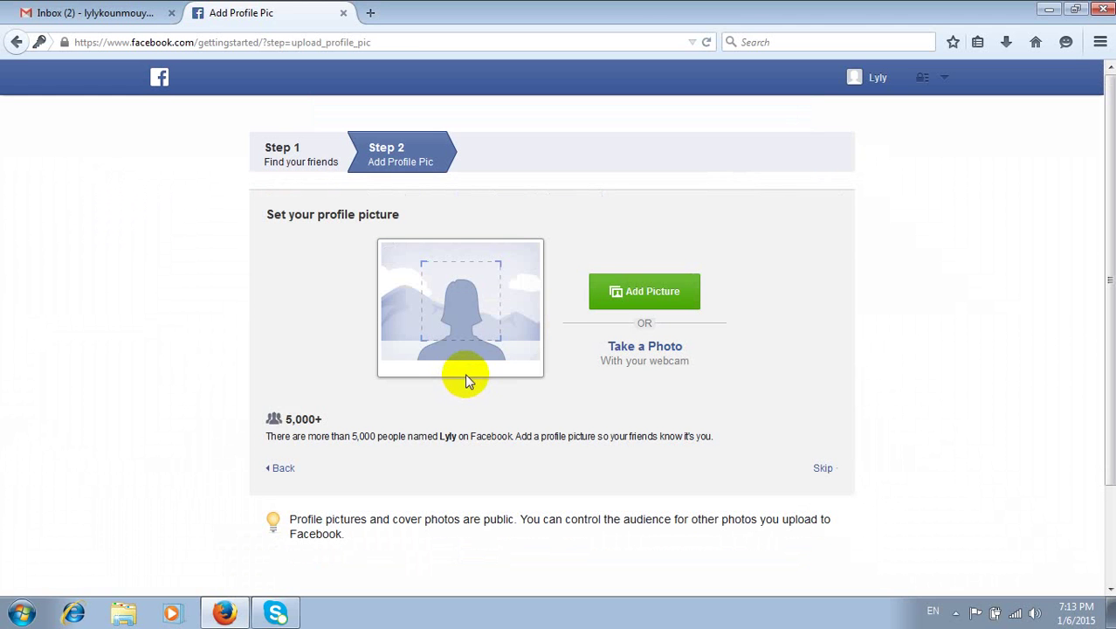
- Upload the Desktop JPEG photo as the profile picture and continue to the Welcome page
click(636, 297)
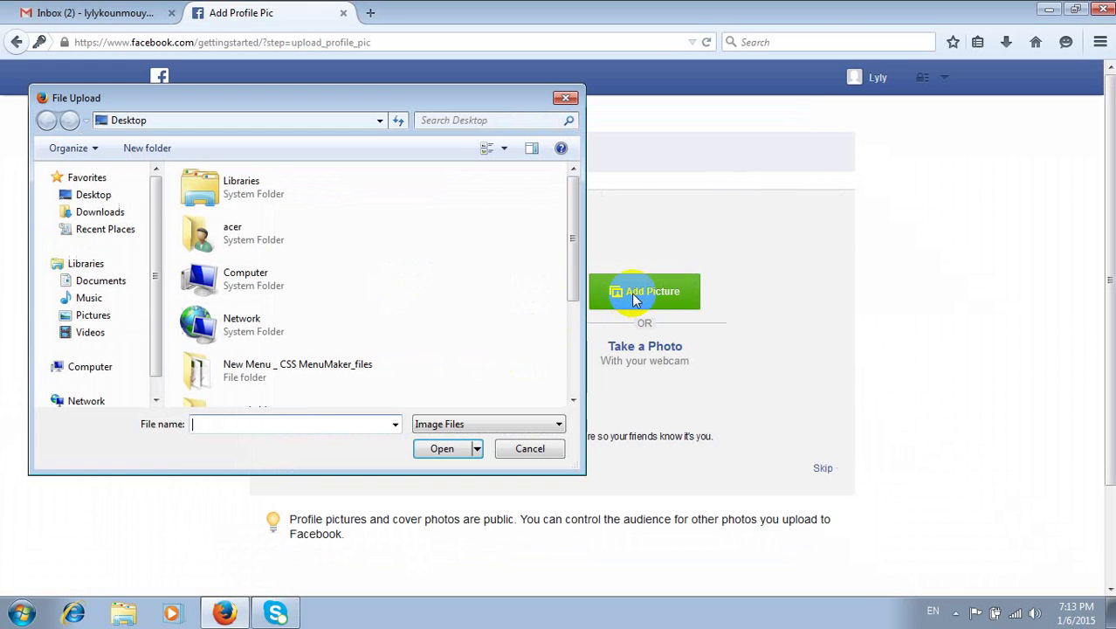
drag(569, 210, 590, 321)
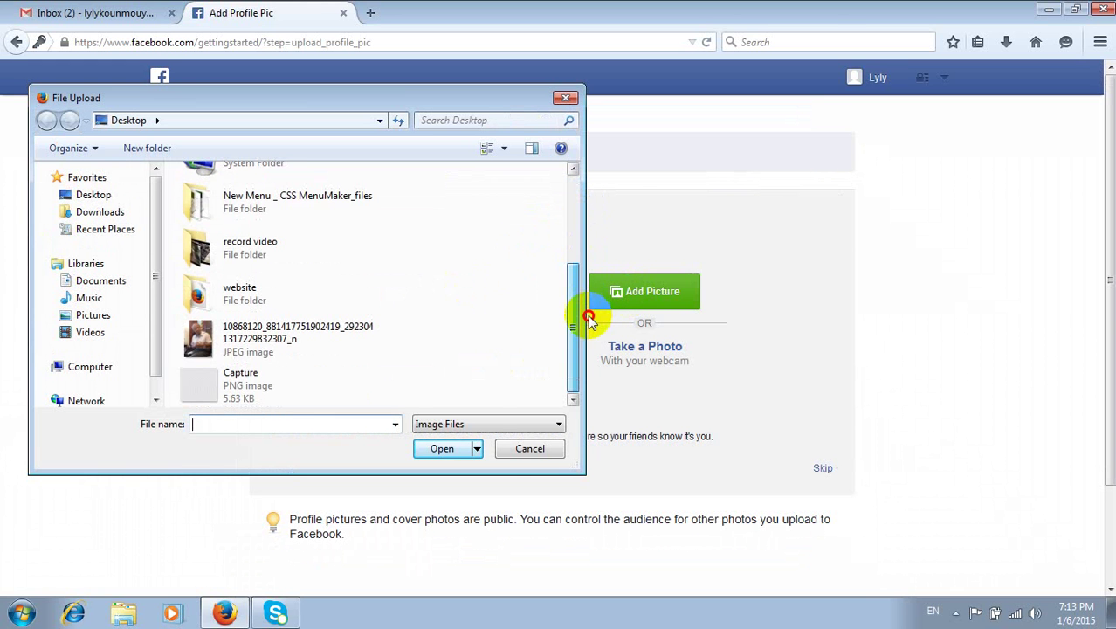
click(262, 328)
click(442, 448)
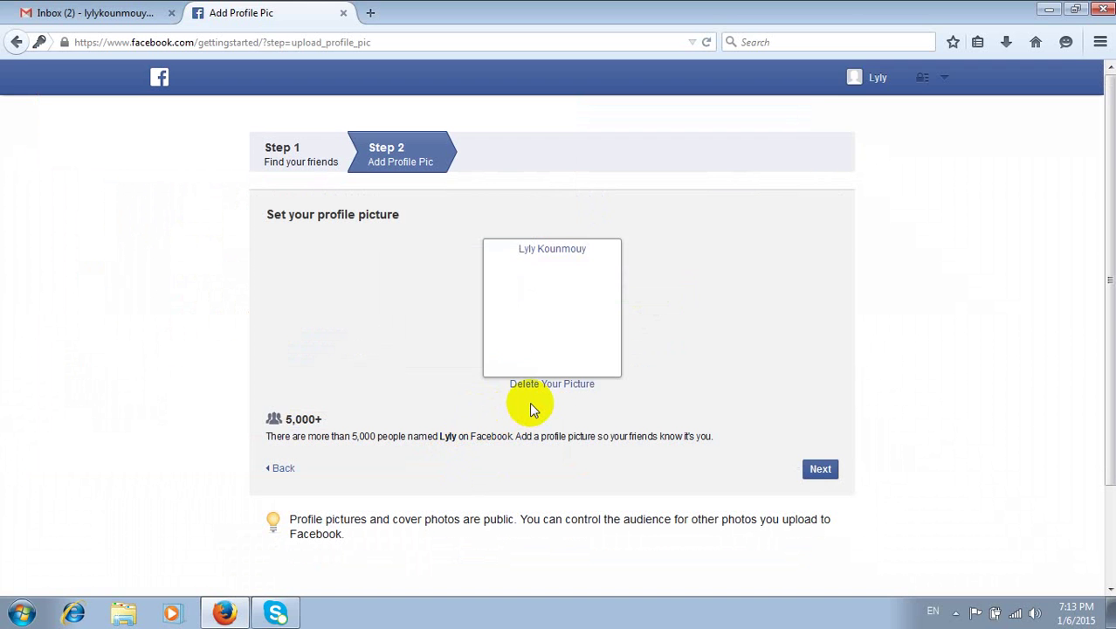
click(819, 469)
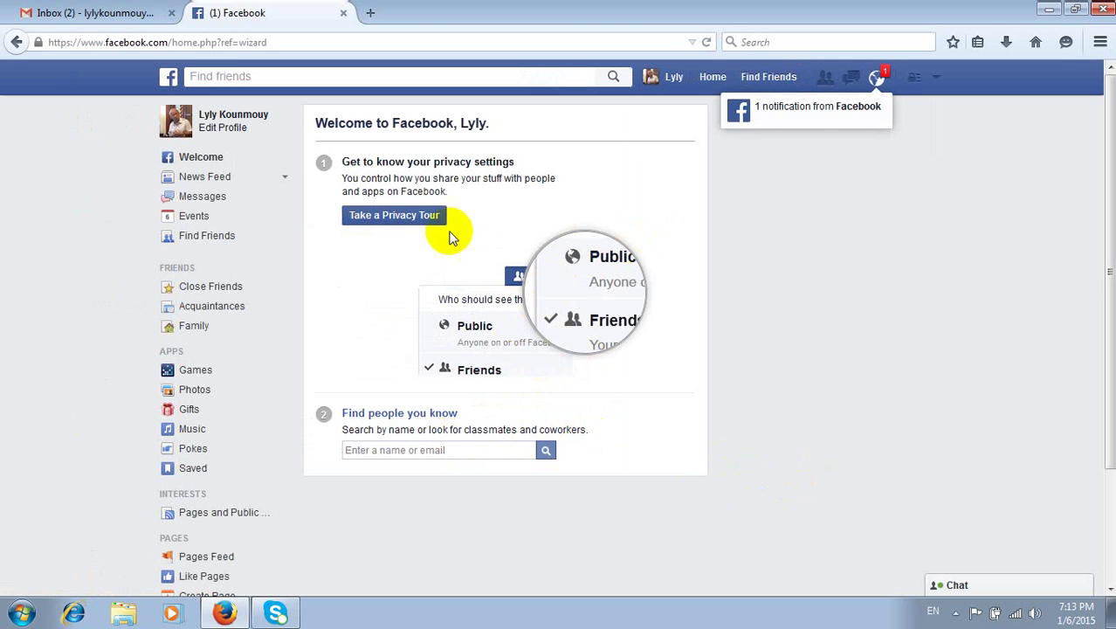
- Check the new notification, complete all four privacy tour pages, then go to the News Feed
click(876, 79)
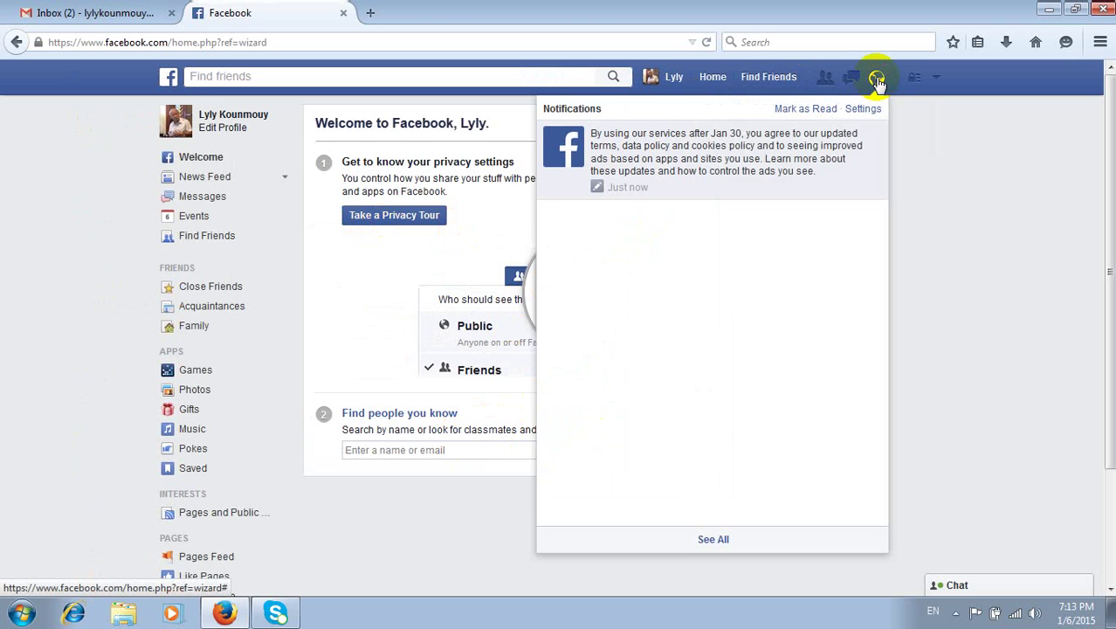
click(877, 78)
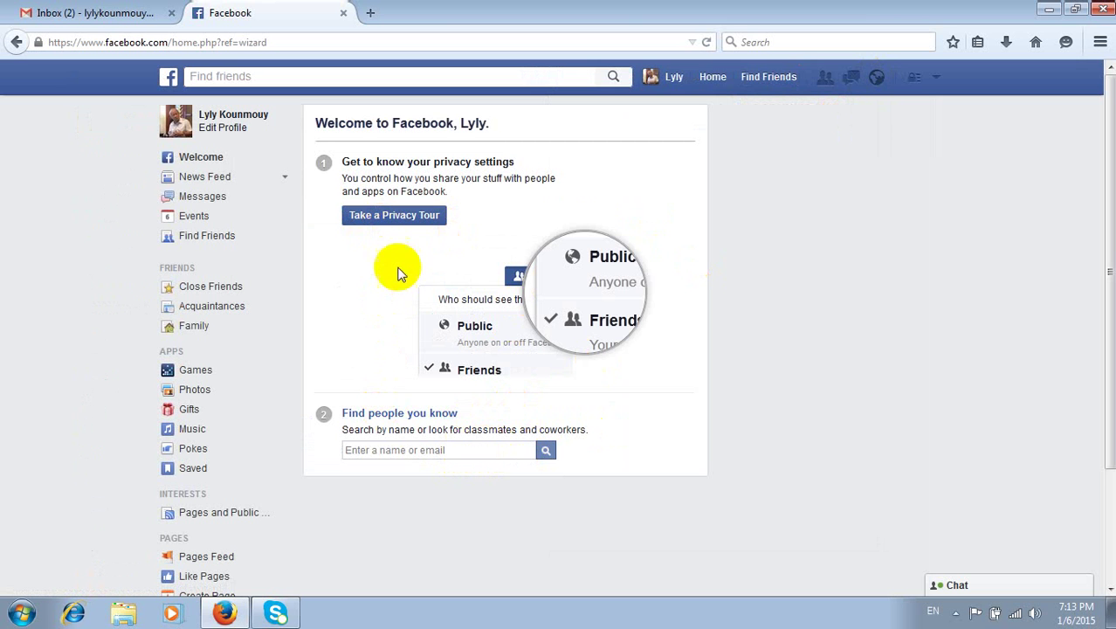
click(391, 217)
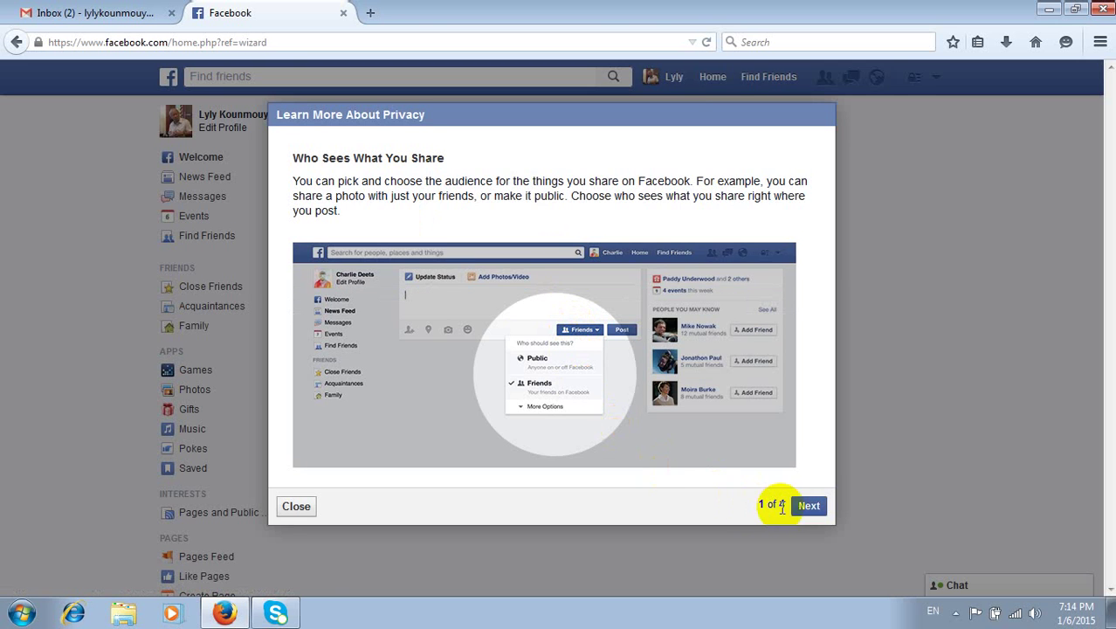
click(803, 507)
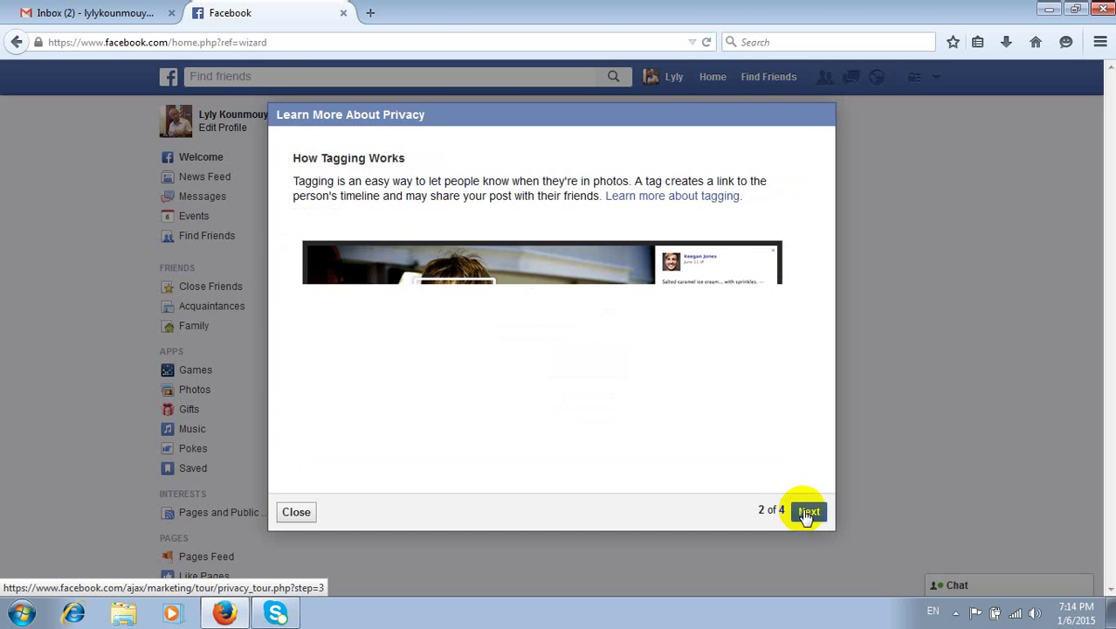
click(808, 513)
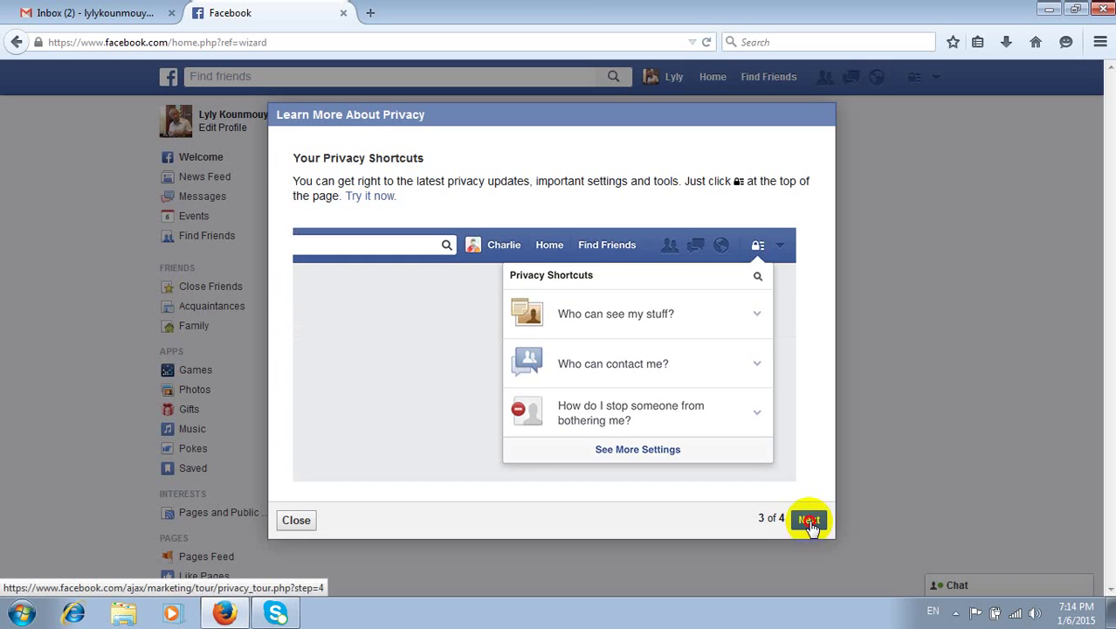
click(809, 519)
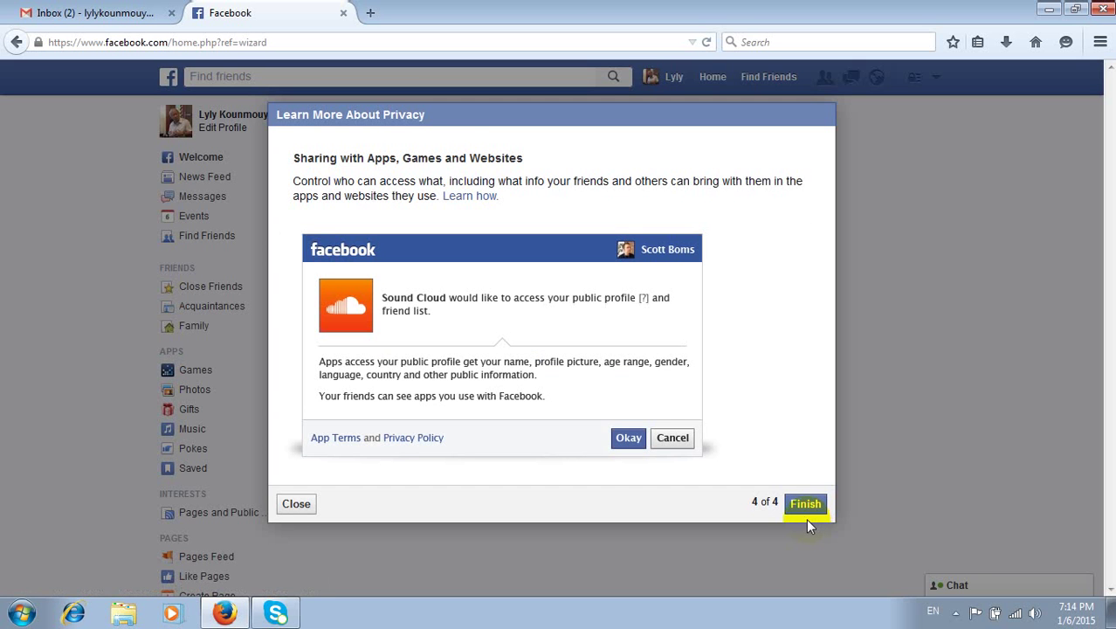
click(806, 518)
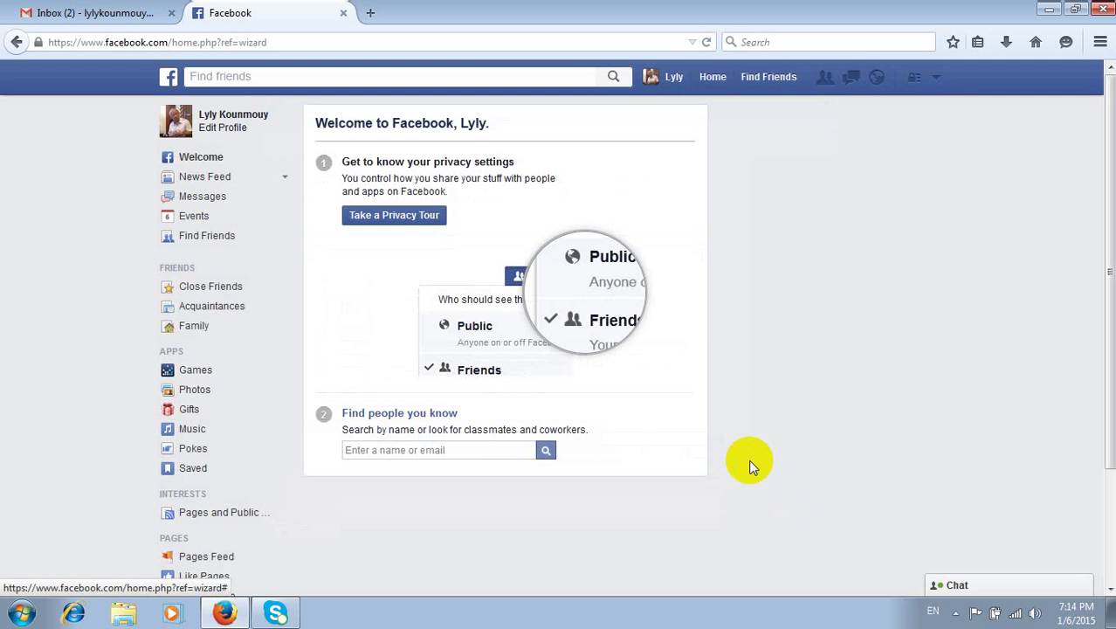
click(713, 78)
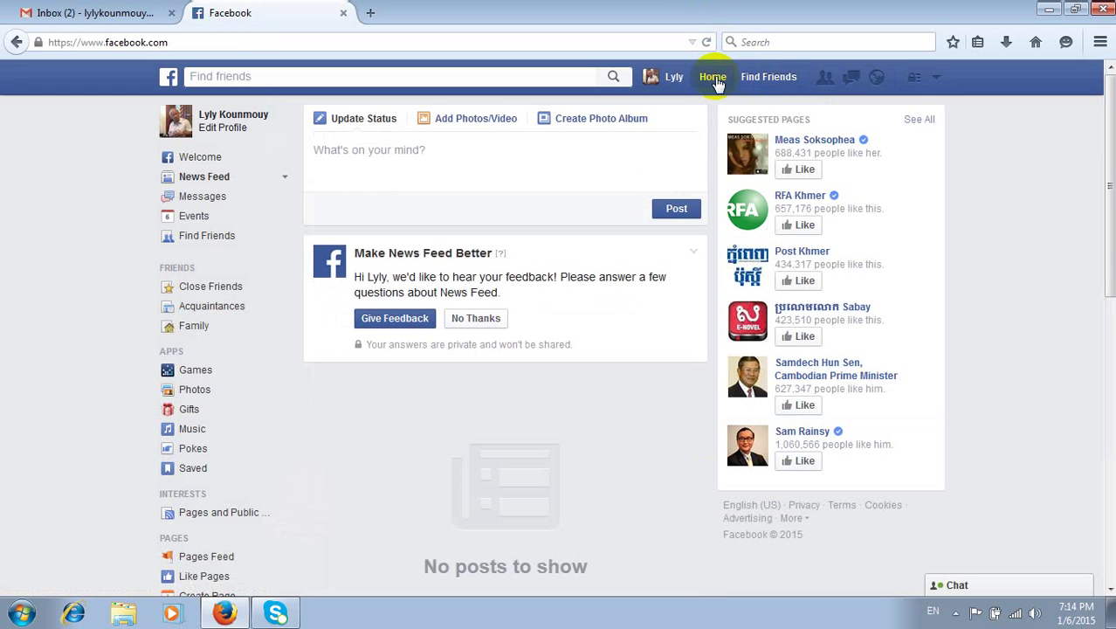
- On the Find Friends page, type a person's name in Khmer into the friend search
click(766, 77)
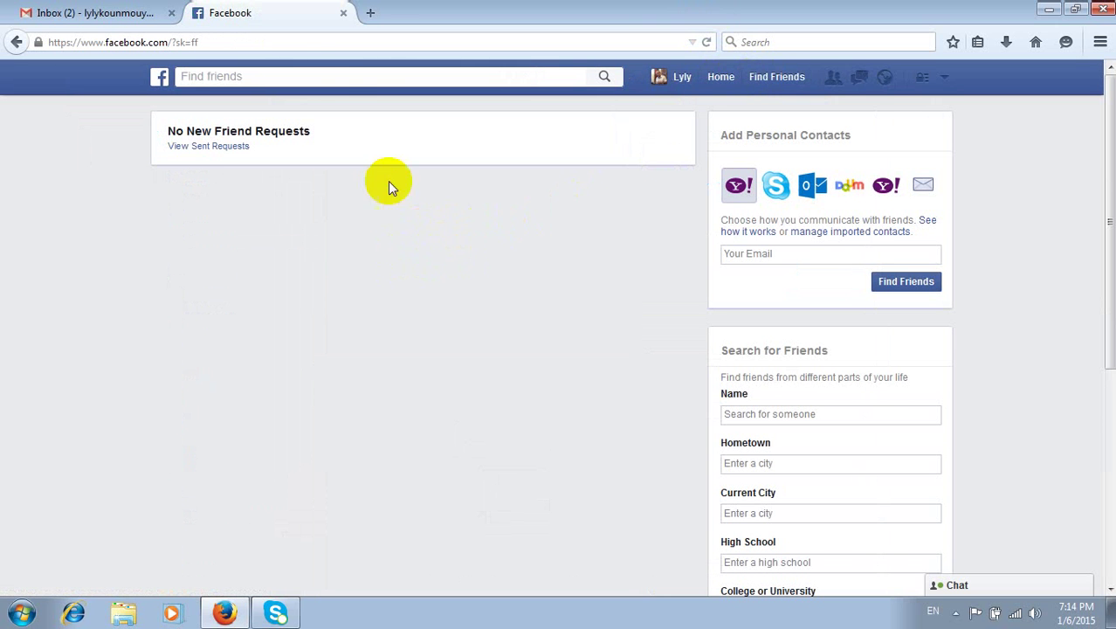
click(321, 76)
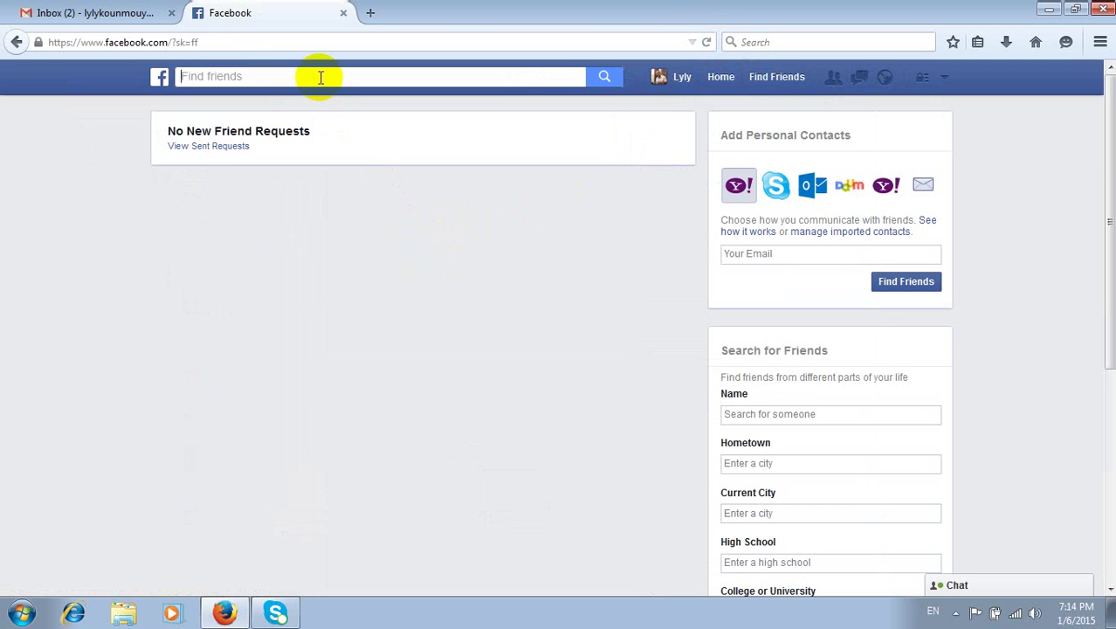
key(BackSpace)
key(alt+shift)
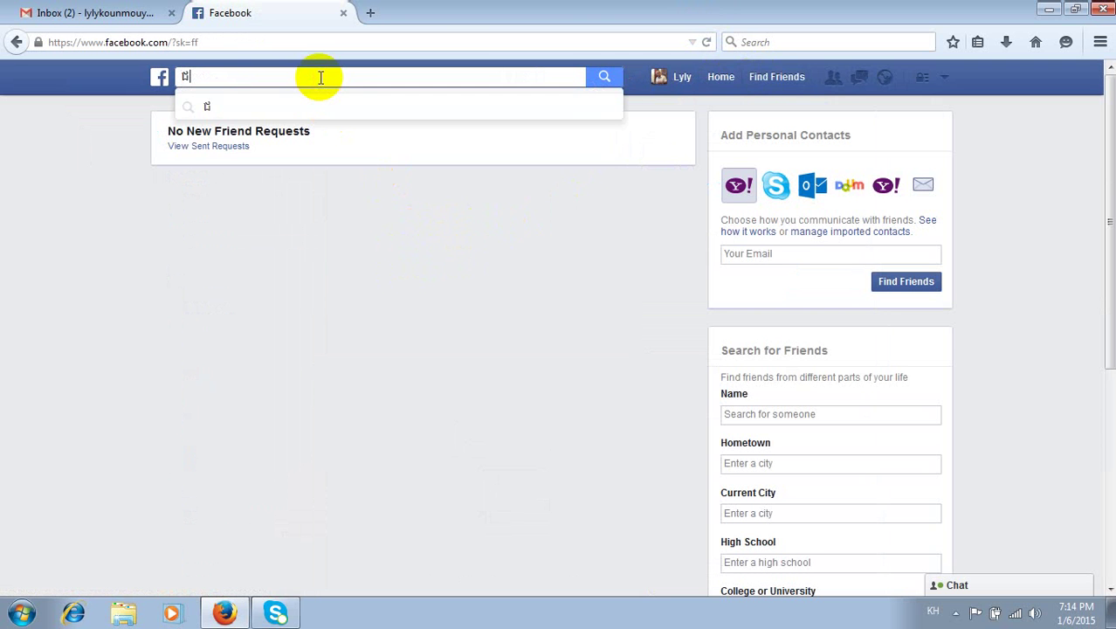
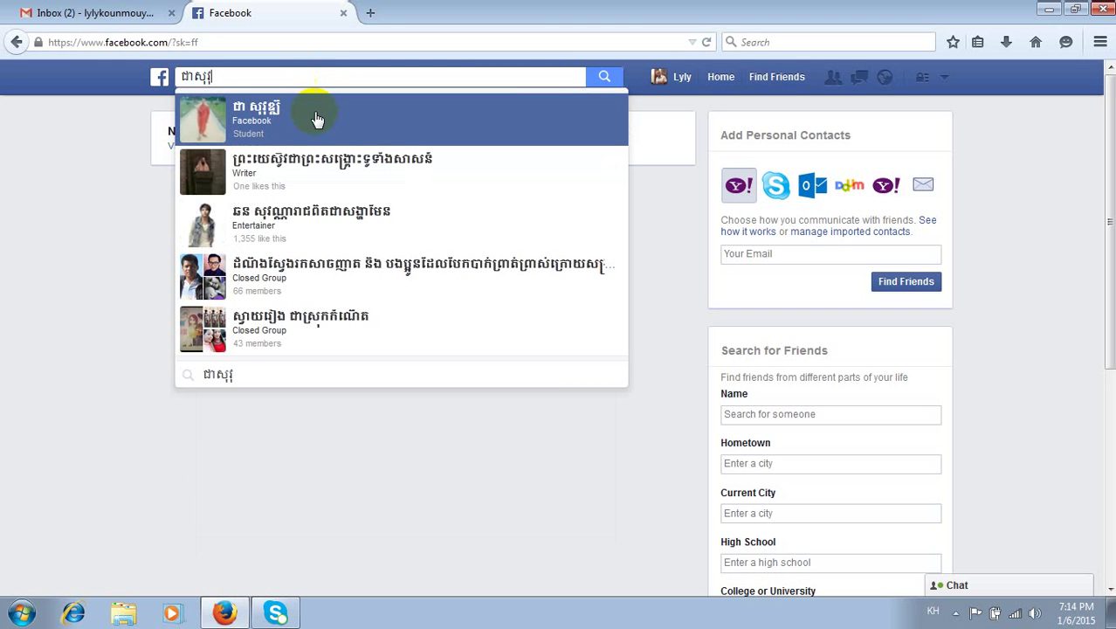
- Send a friend request to the first matching person's profile, then return home
click(305, 120)
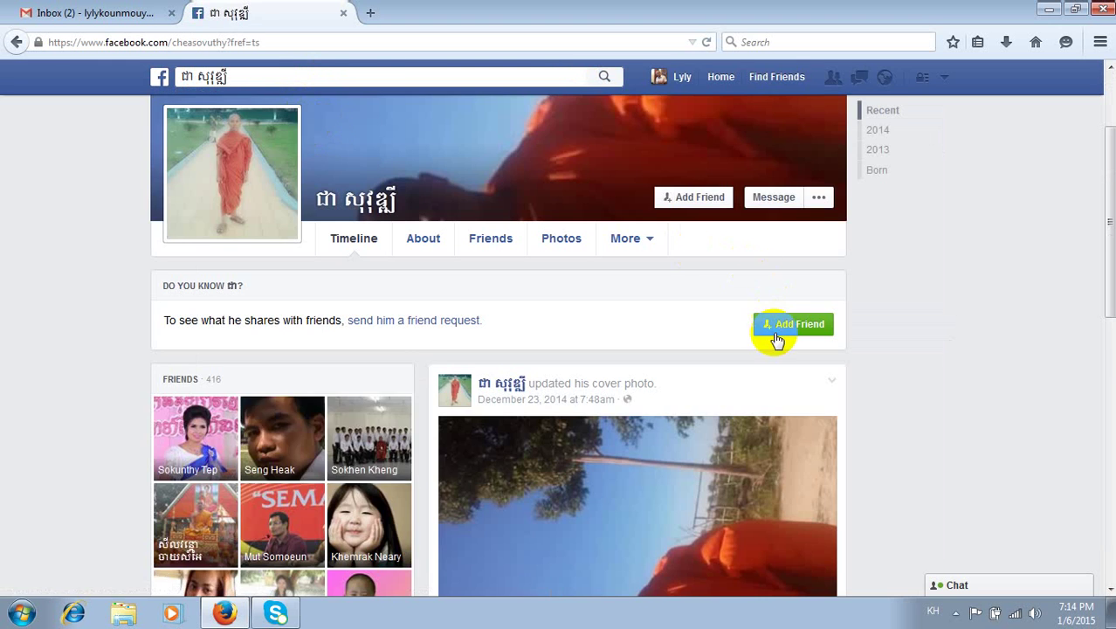
click(778, 326)
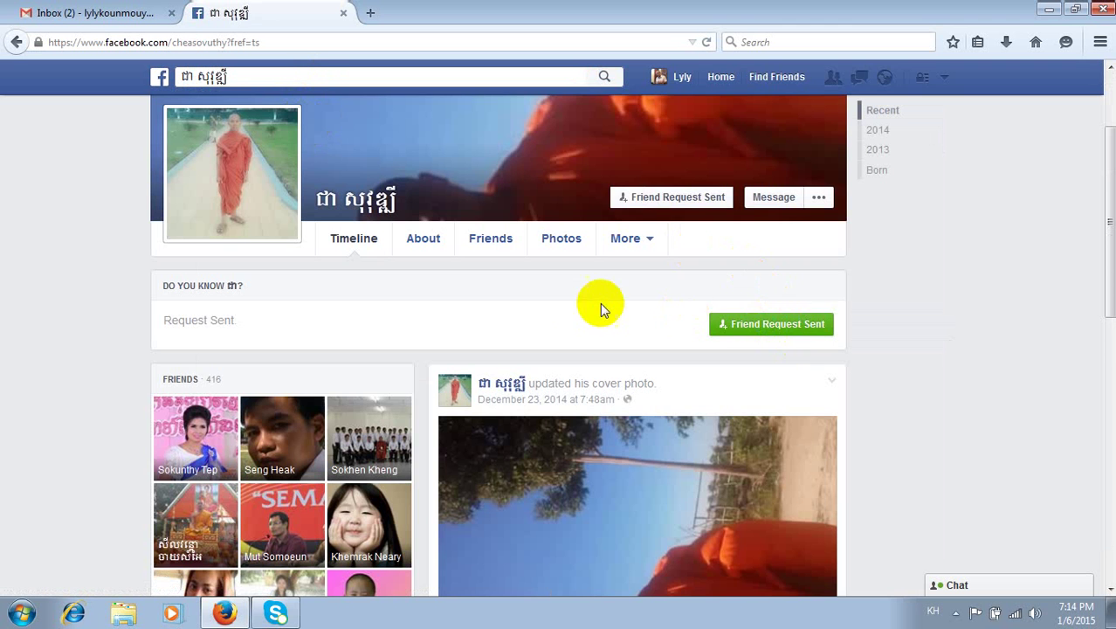
scroll(575, 301, down, 6)
scroll(579, 303, down, 2)
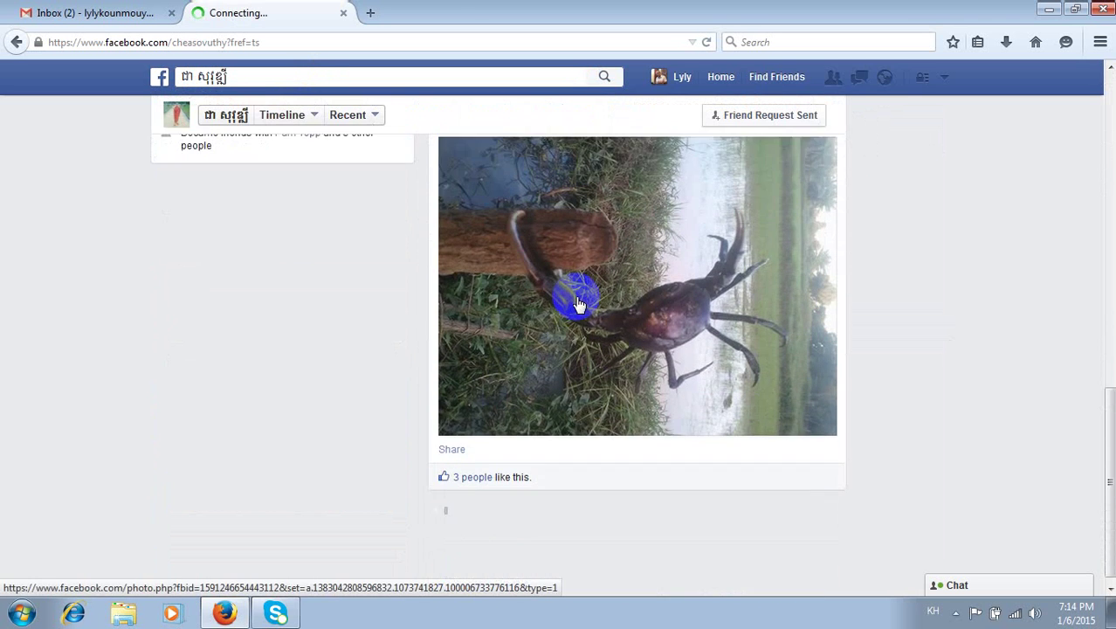
scroll(594, 280, up, 12)
click(718, 77)
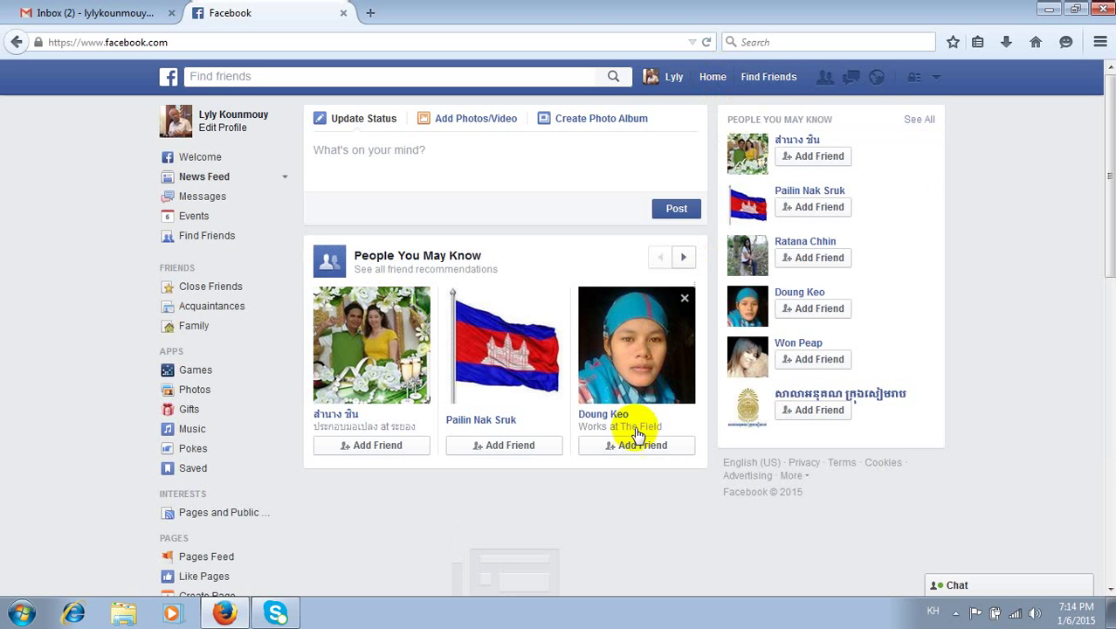
- Add Friend on three People You May Know suggestions, dismiss the already-sent notice, and refresh
click(605, 450)
click(506, 446)
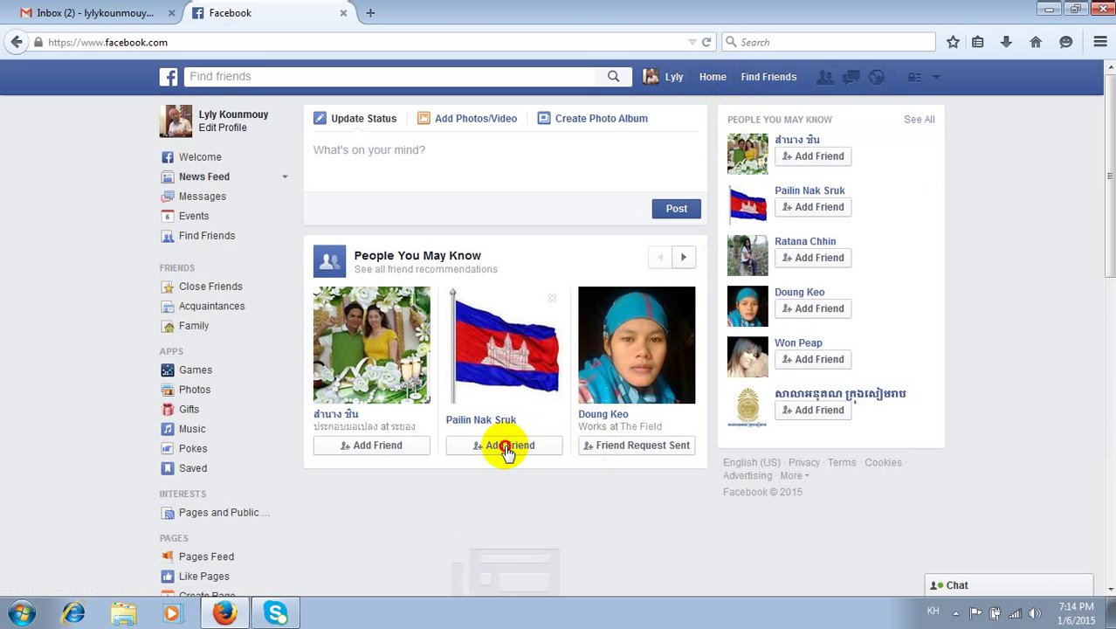
click(368, 445)
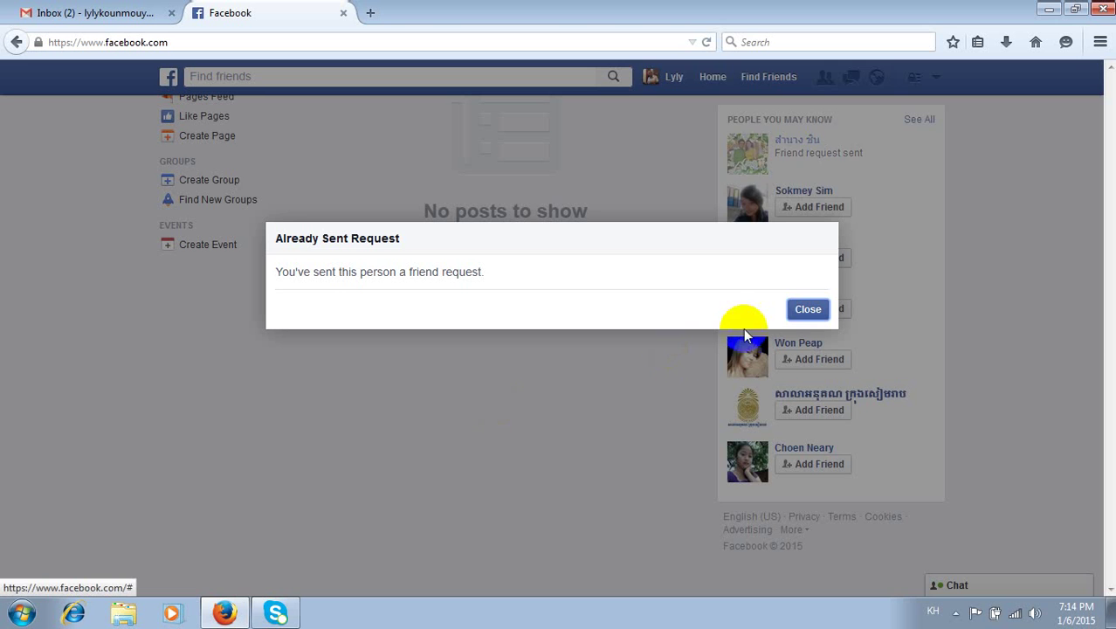
click(808, 309)
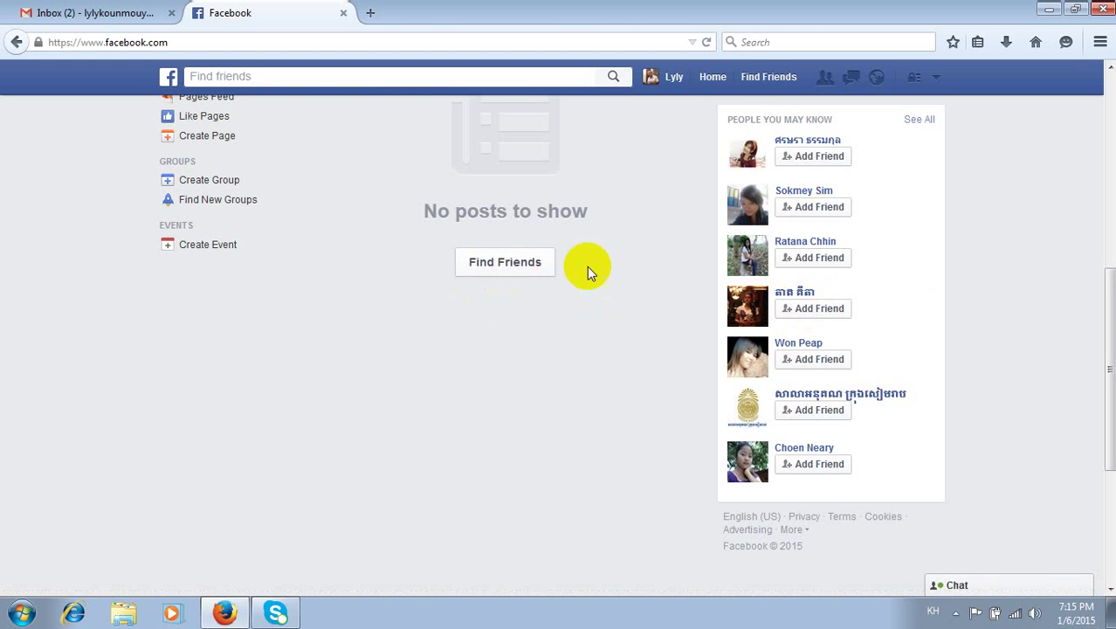
click(709, 81)
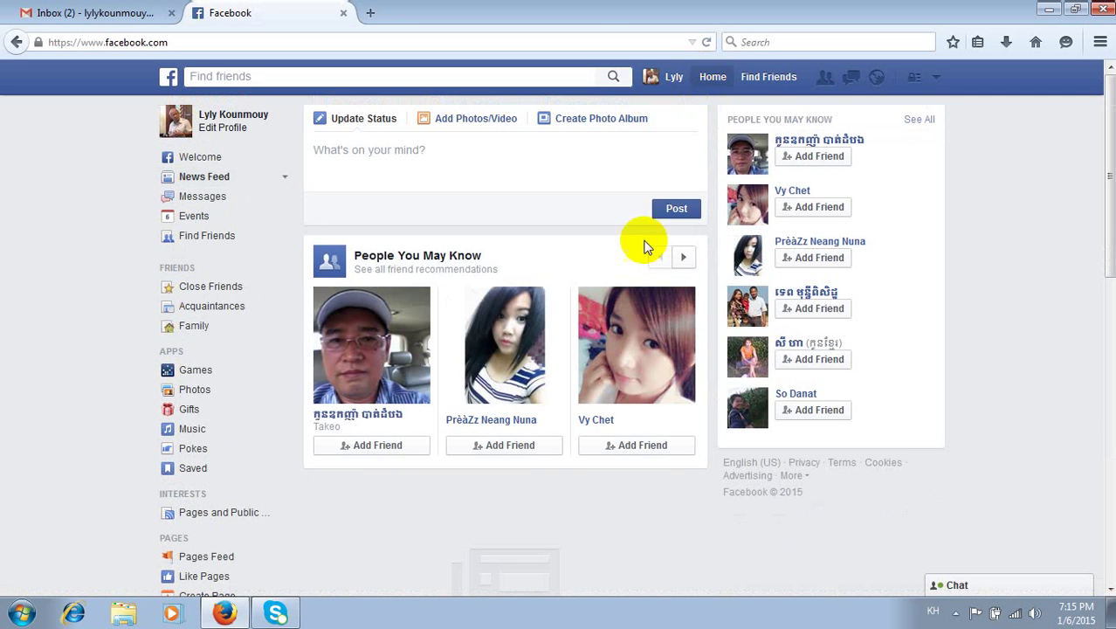
- Send requests to two more suggested people and refresh the home feed again
click(626, 446)
click(524, 445)
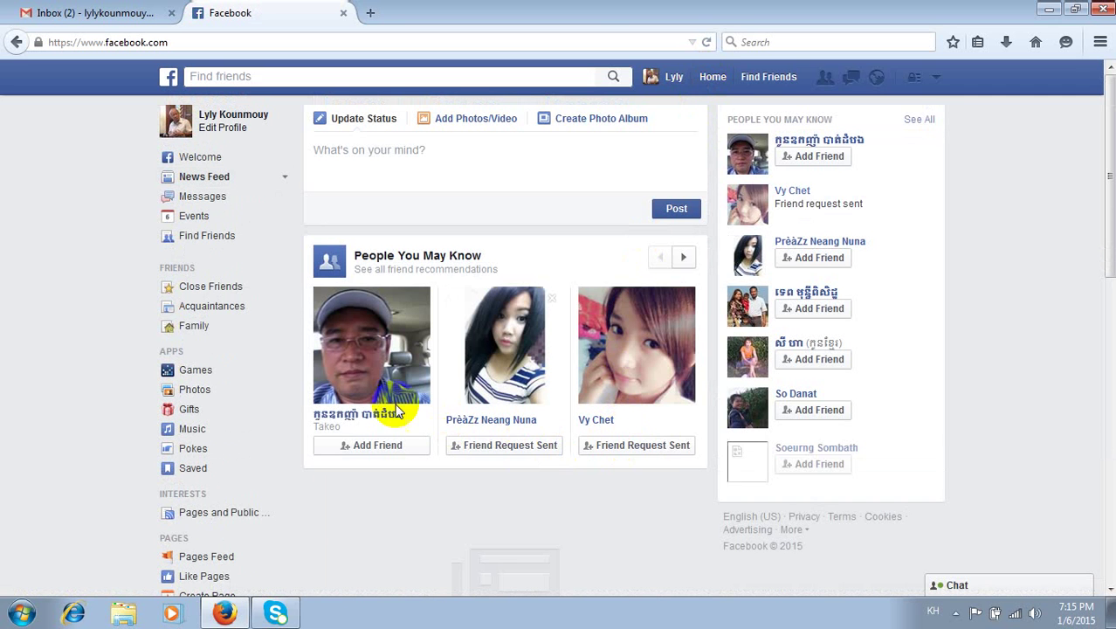
scroll(455, 376, down, 5)
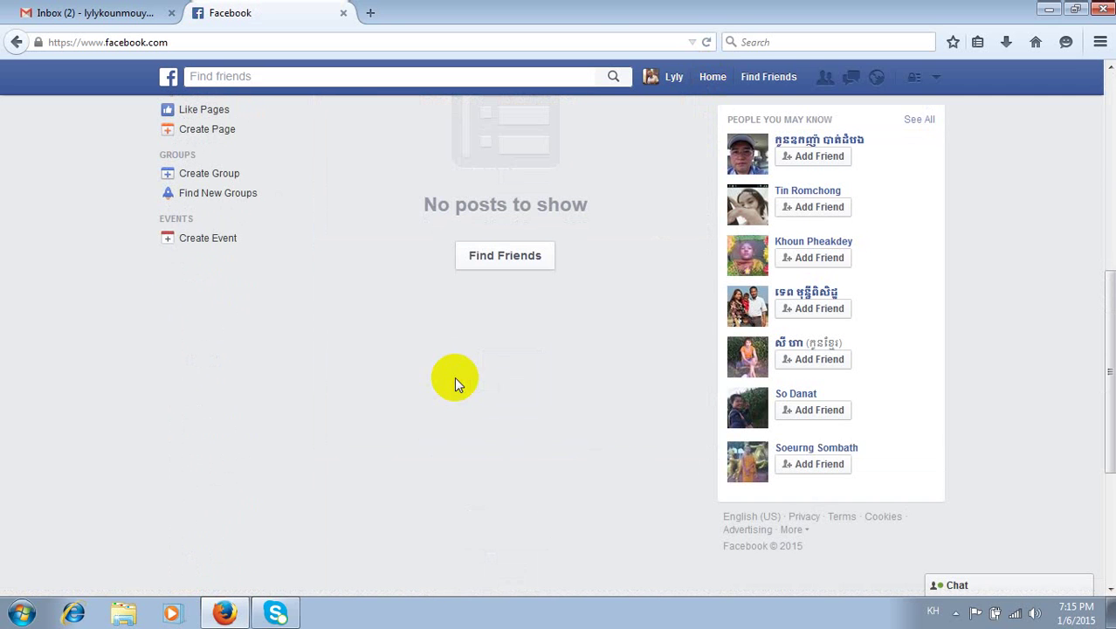
scroll(454, 376, up, 3)
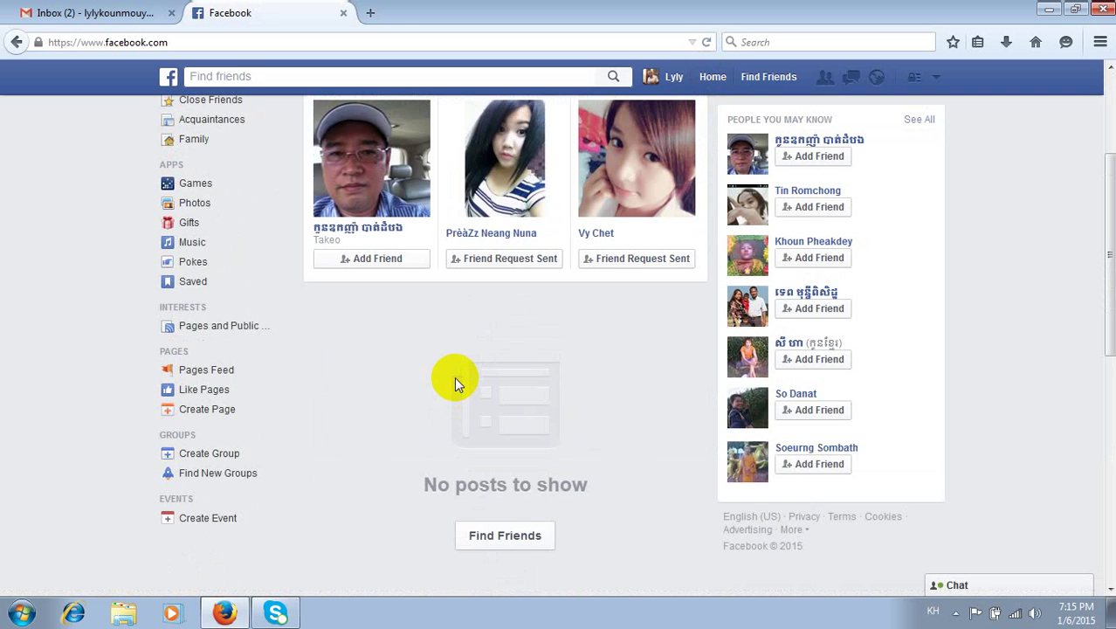
scroll(454, 376, up, 3)
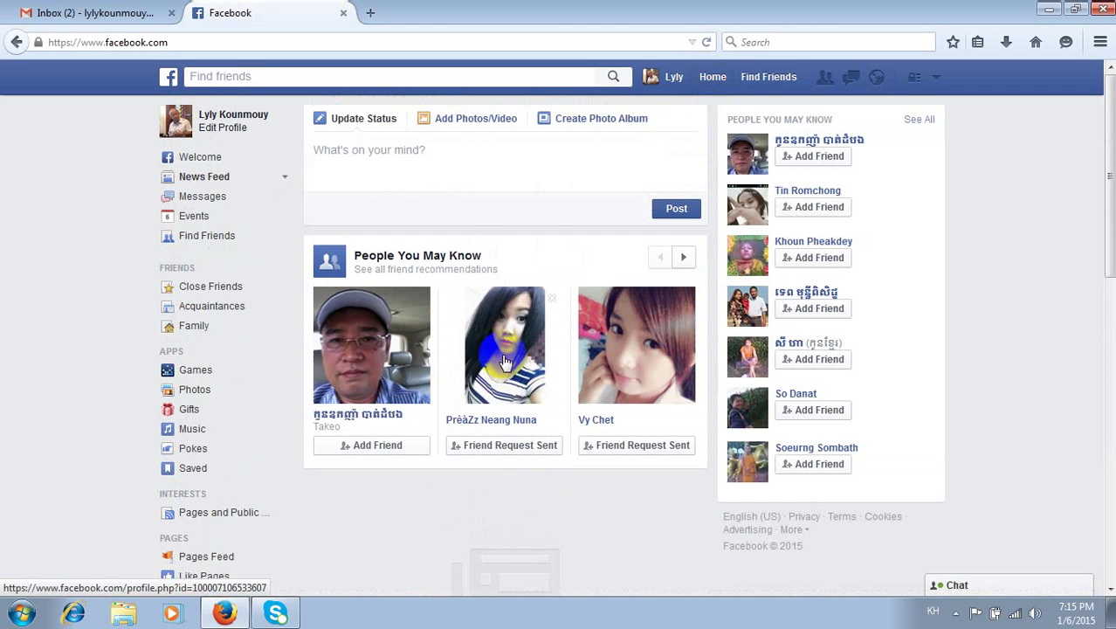
click(704, 80)
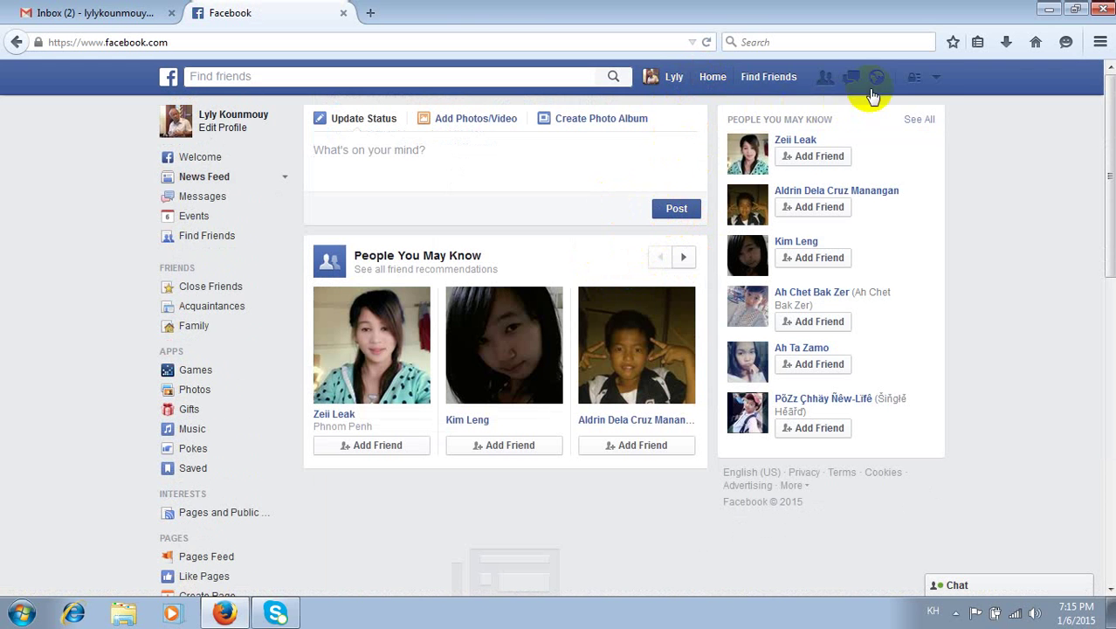
click(935, 80)
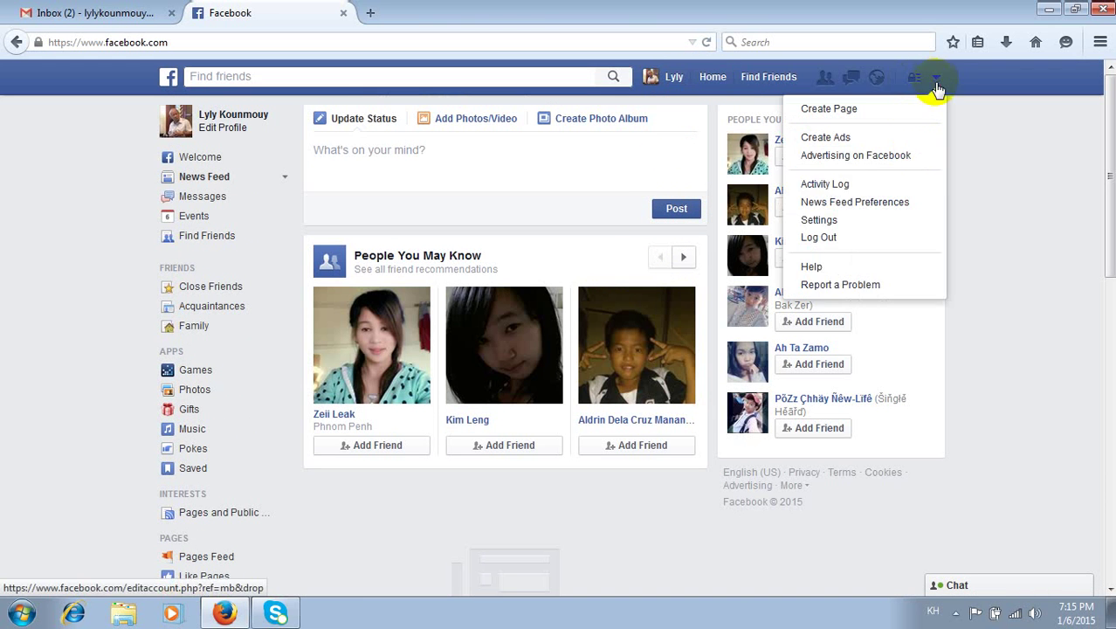
- Log out, then log back in with the account e-mail and password, retrying after the password was rejected
click(824, 236)
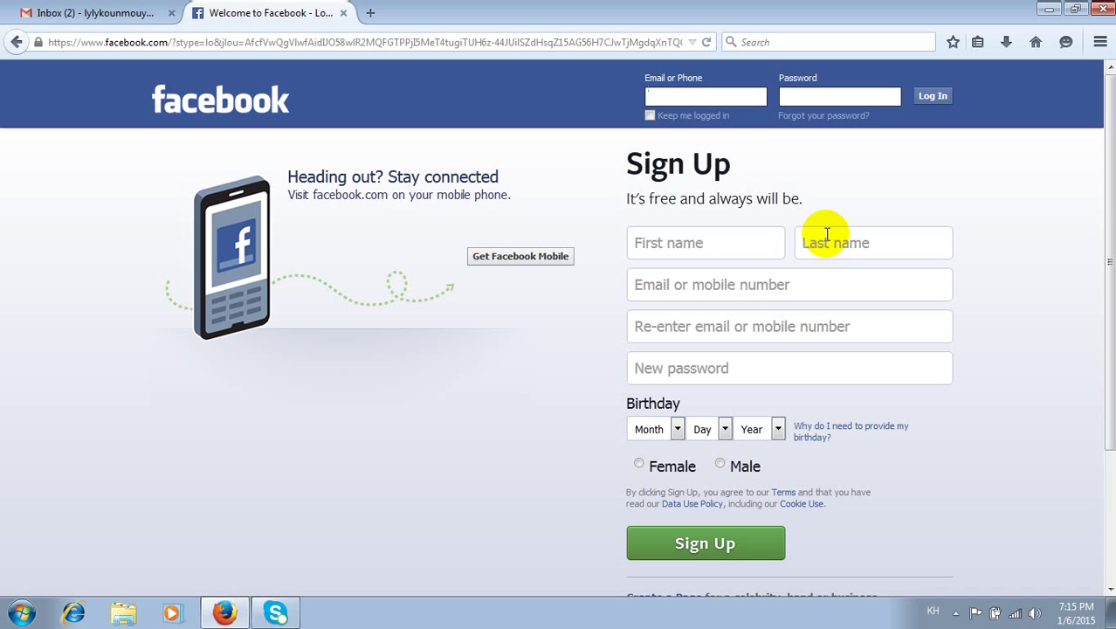
click(672, 97)
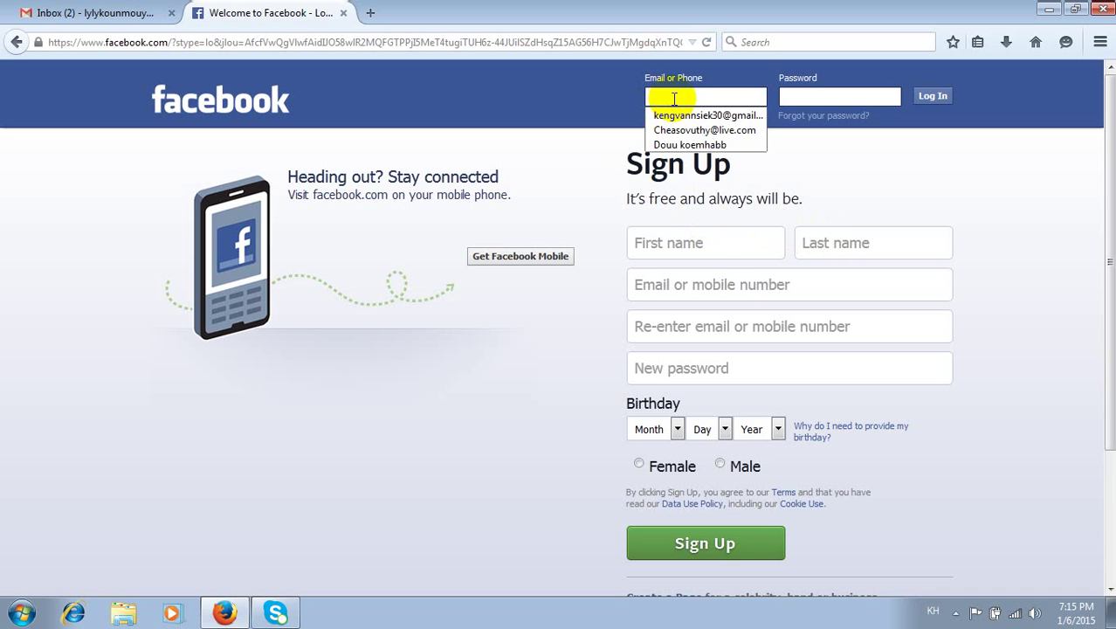
text(ល)
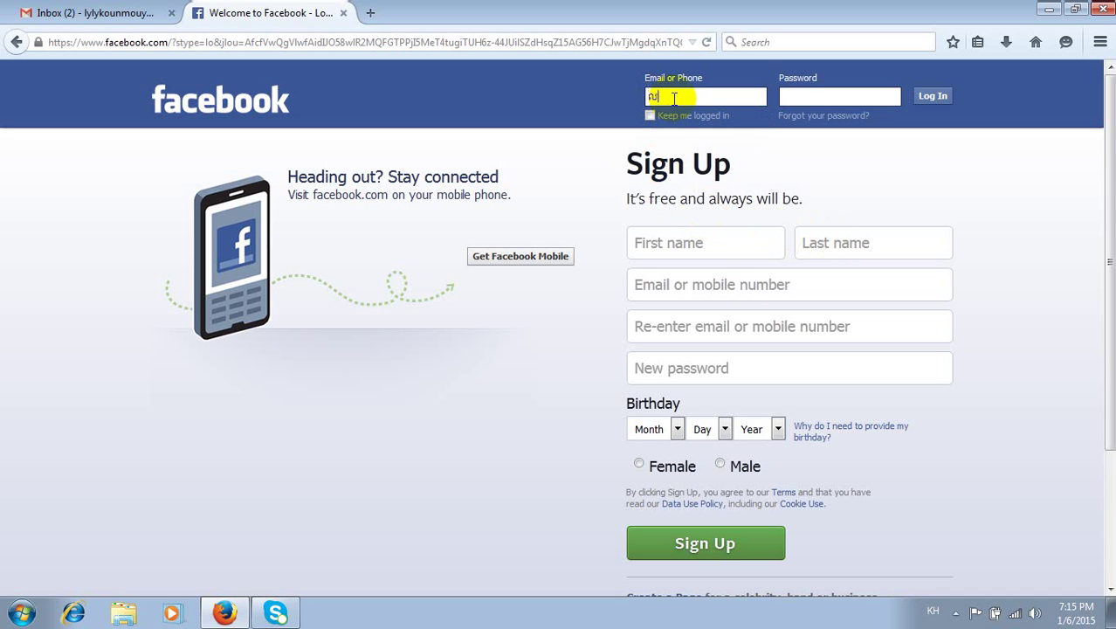
key(BackSpace)
key(BackSpace)
key(BackSpace)
key(BackSpace)
key(BackSpace)
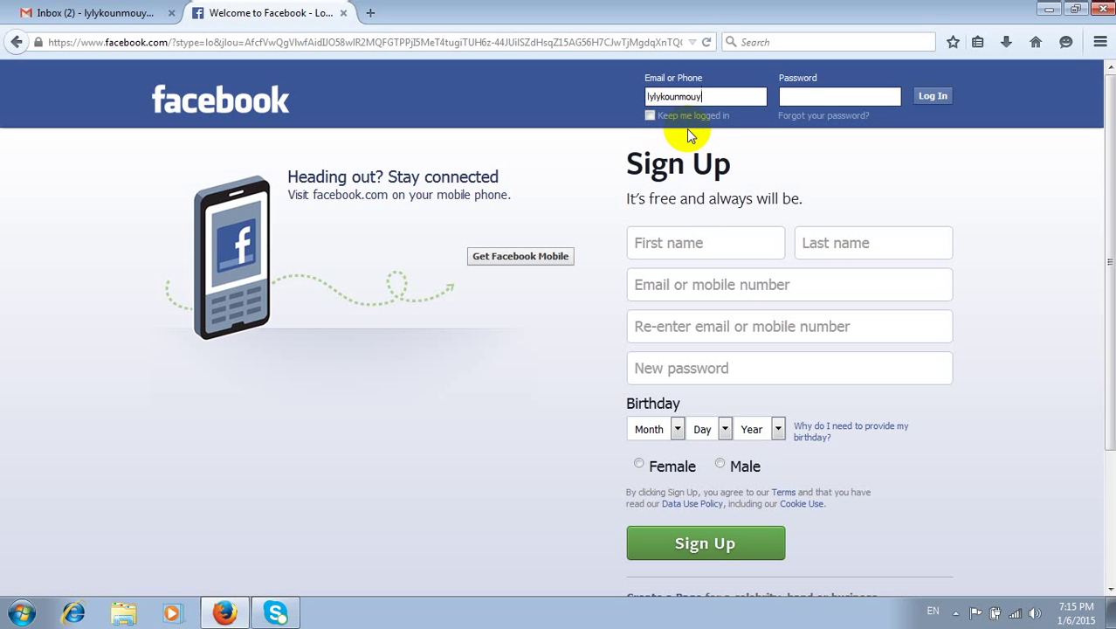
text(gmail.c)
text(om)
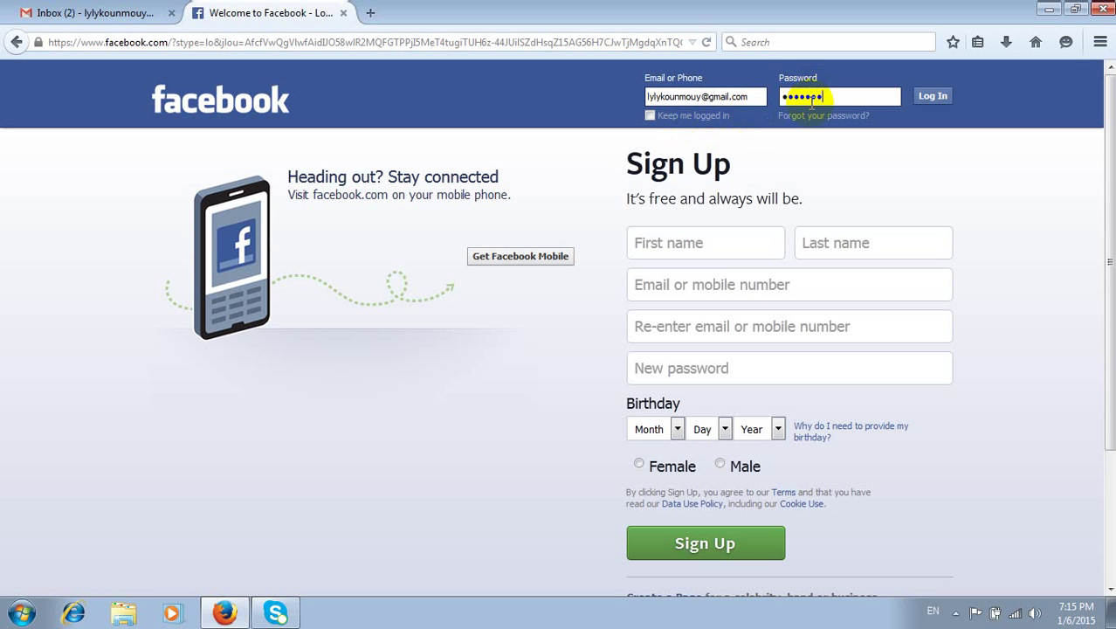
key(Return)
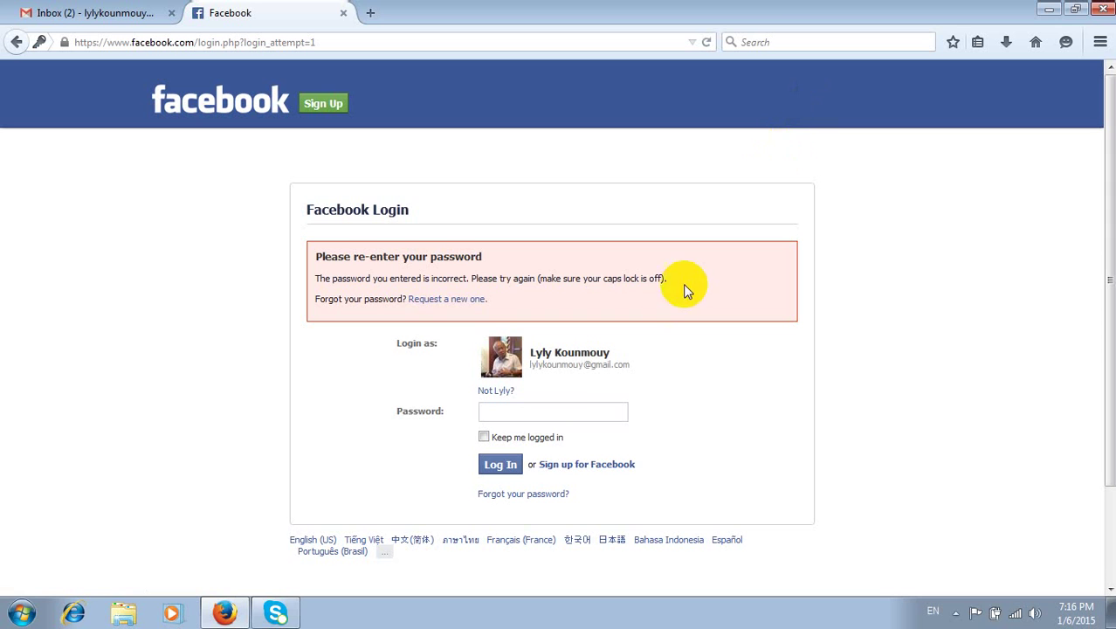
click(562, 408)
key(Return)
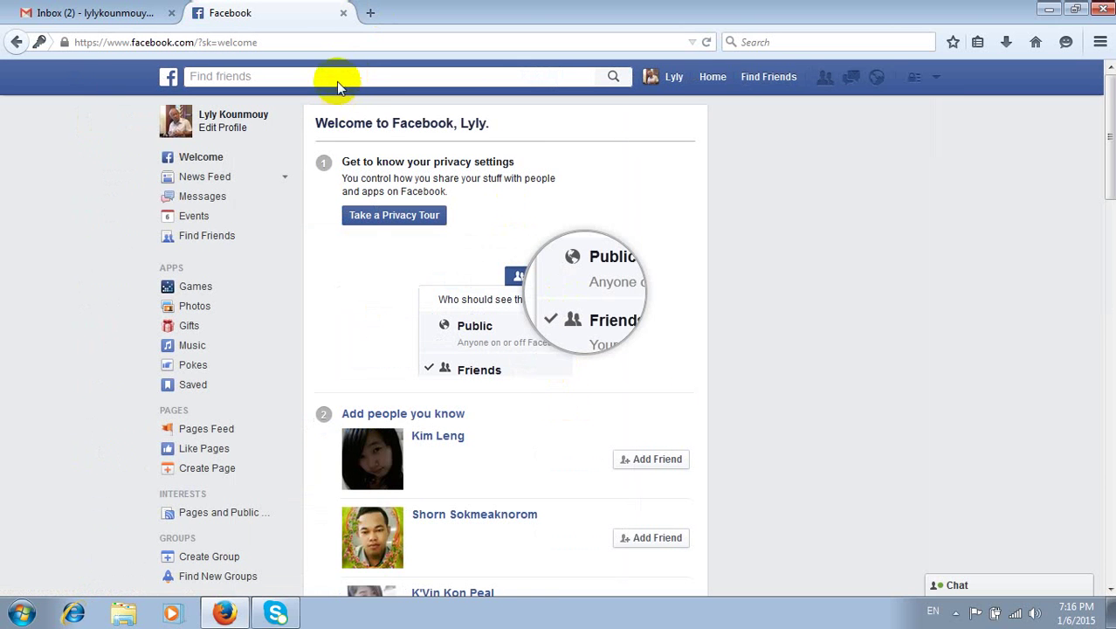
- Send friend requests to two Welcome-page suggestions and a third suggestion on the home feed
scroll(428, 227, down, 5)
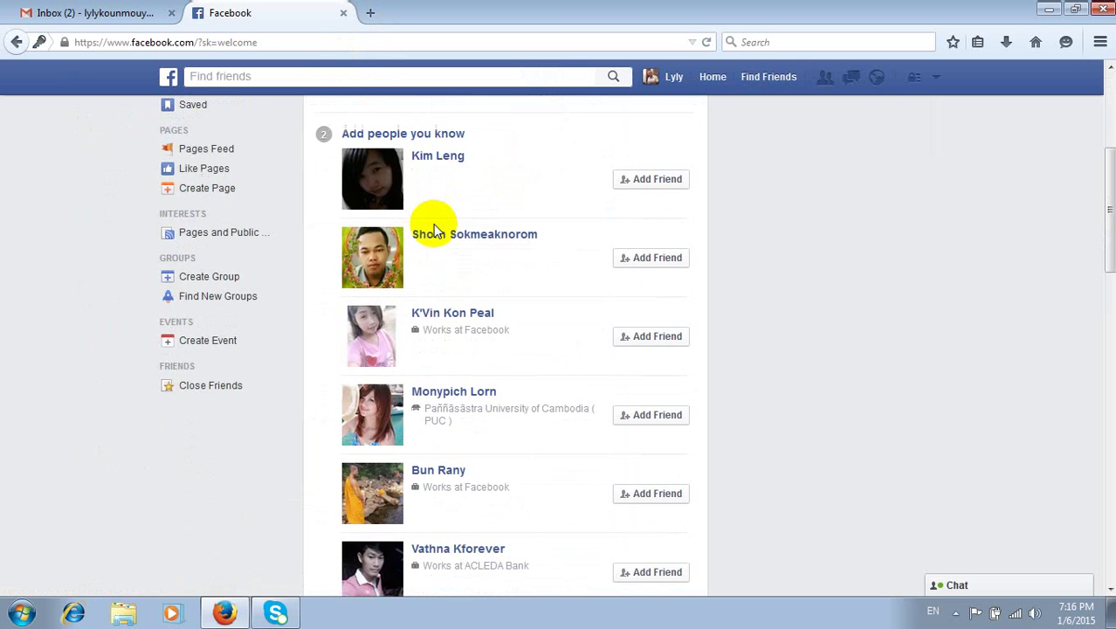
scroll(436, 224, down, 4)
scroll(436, 227, up, 2)
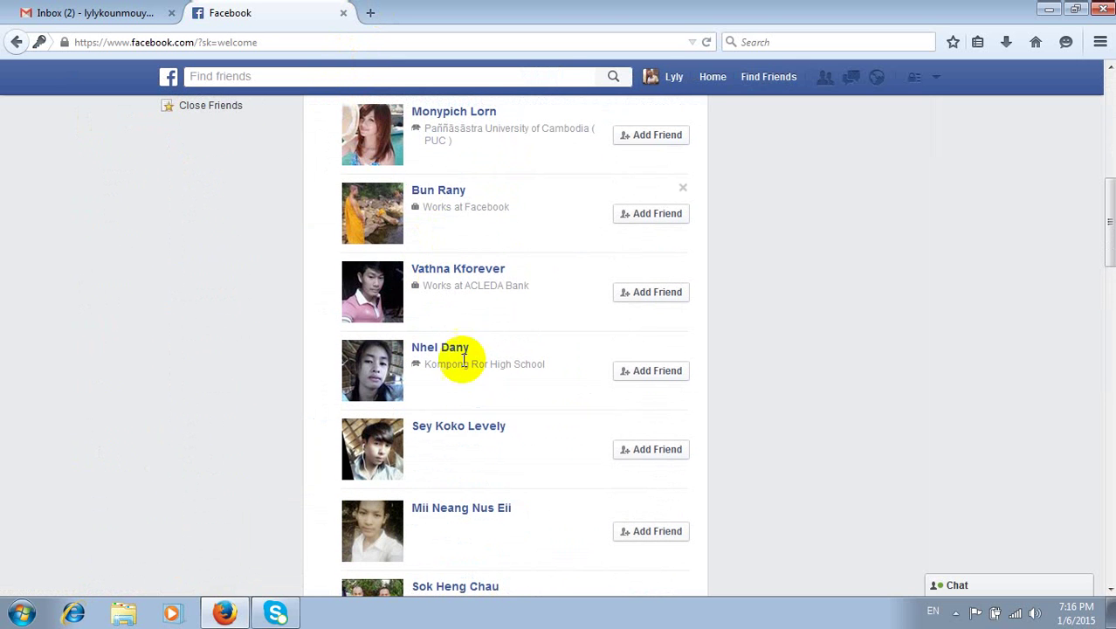
click(650, 374)
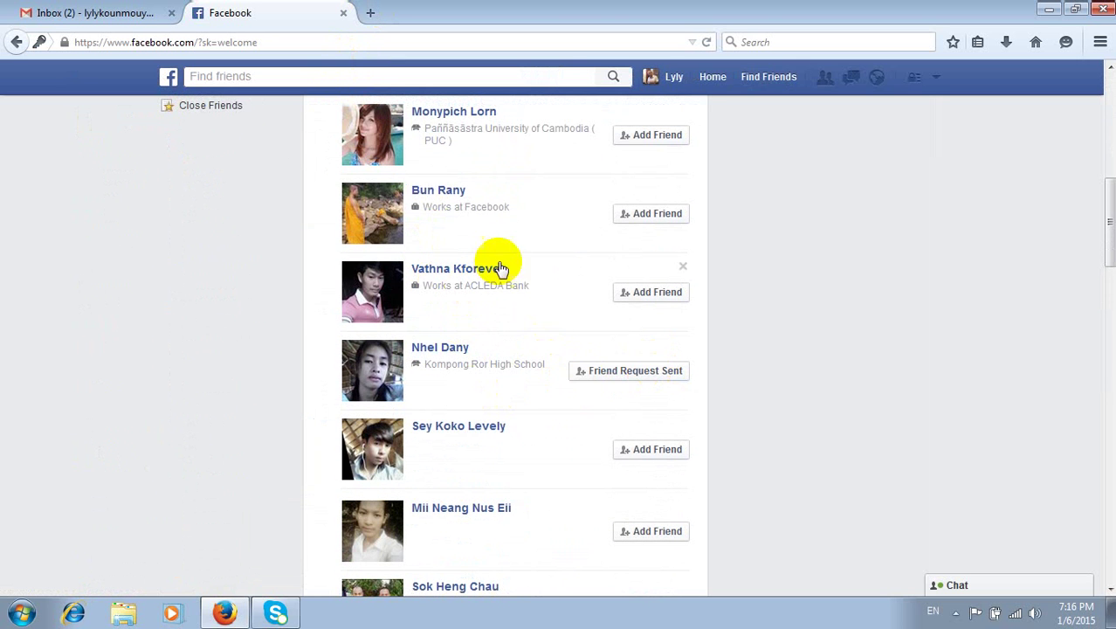
click(651, 135)
scroll(637, 143, up, 2)
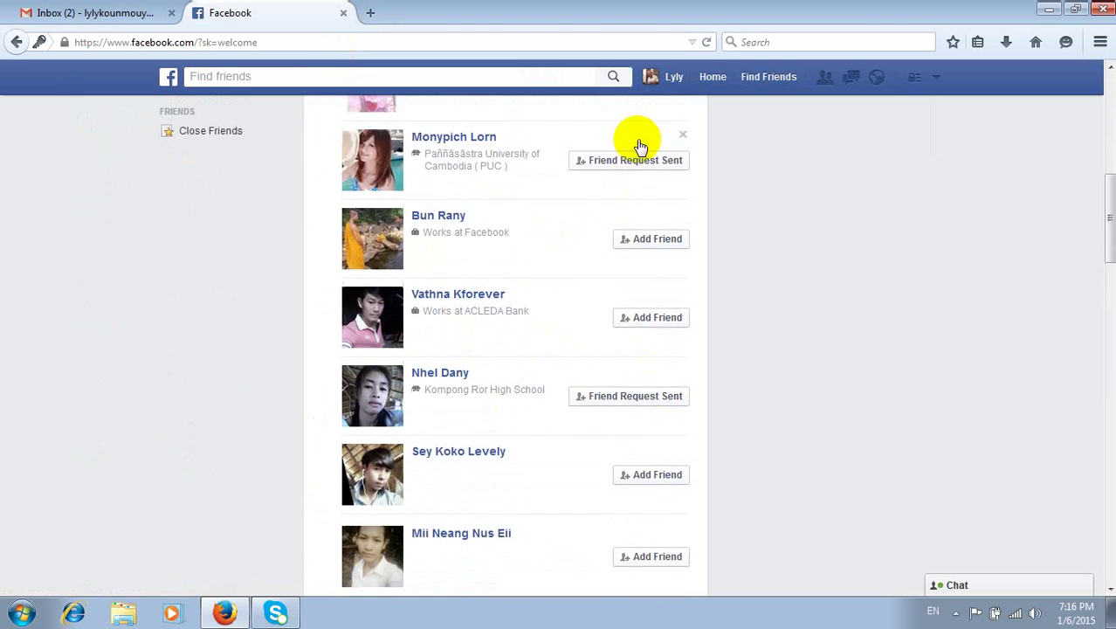
click(714, 76)
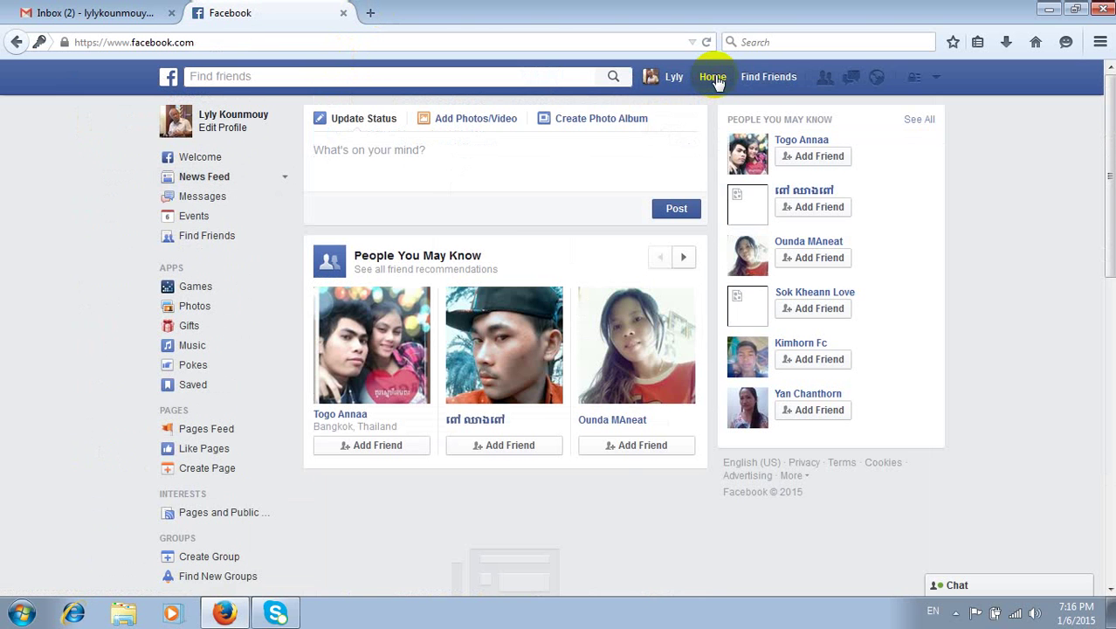
click(622, 447)
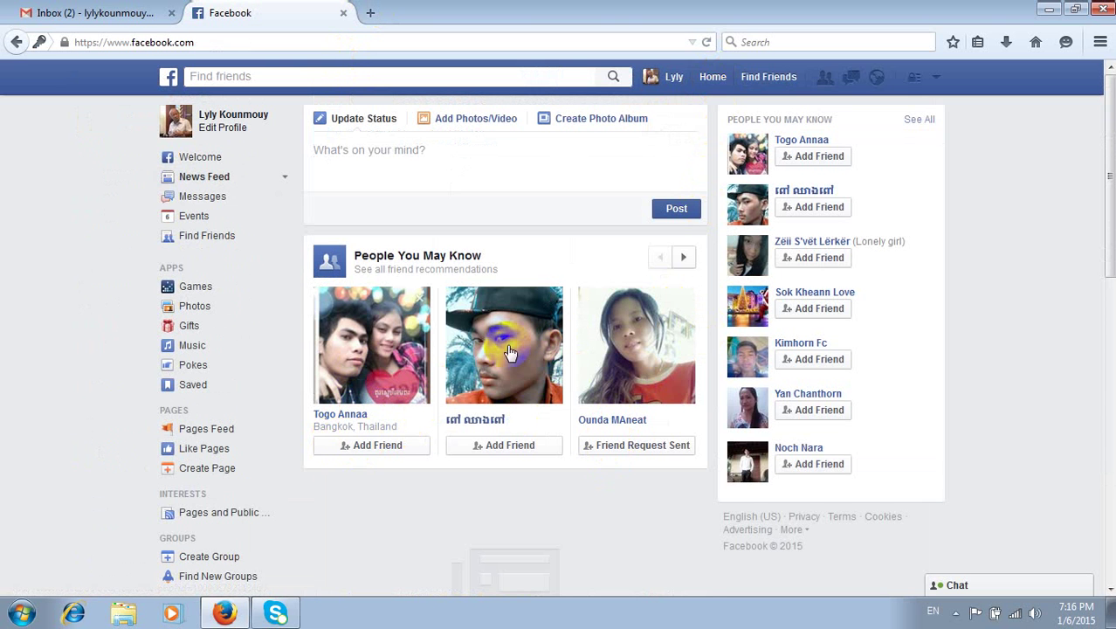
- Try posting an empty status and close the Status Is Empty warning
scroll(524, 344, down, 4)
scroll(524, 344, down, 1)
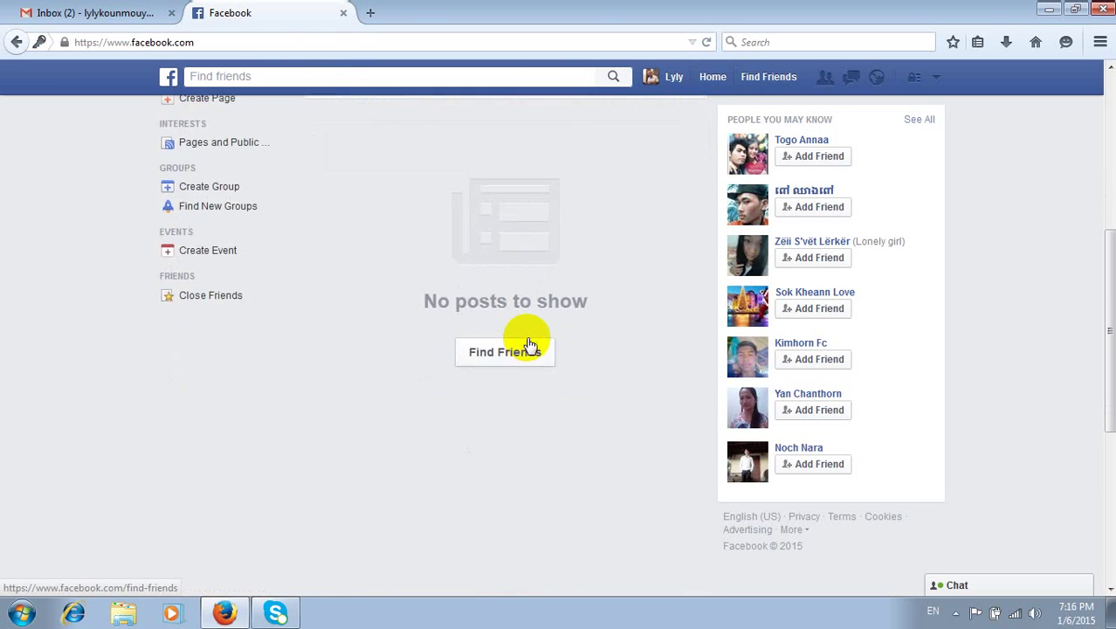
scroll(568, 315, up, 5)
click(674, 210)
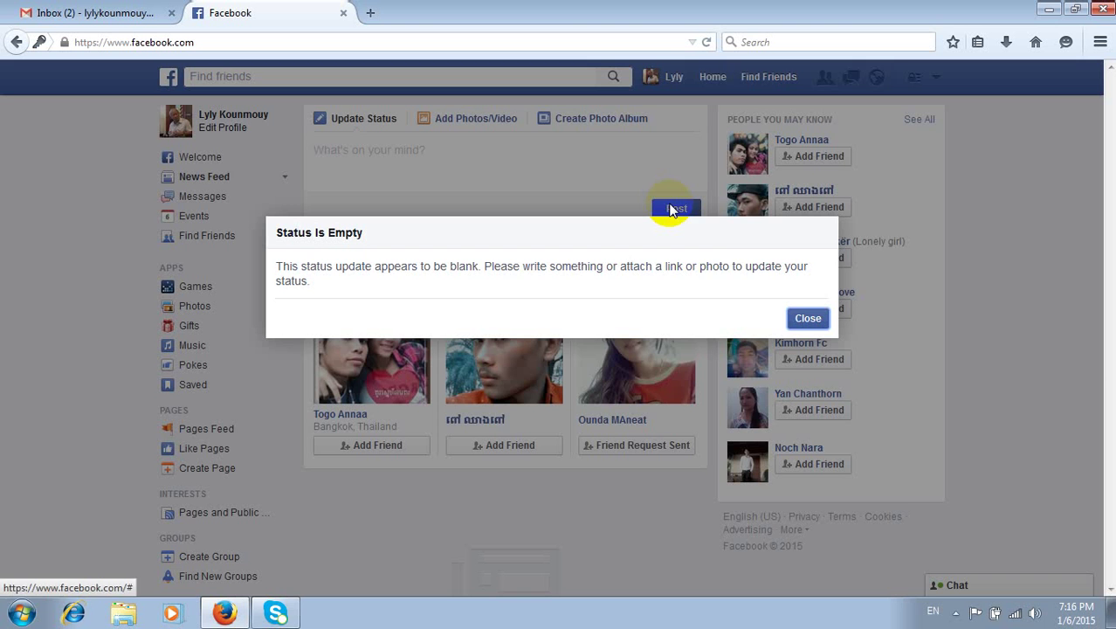
click(808, 319)
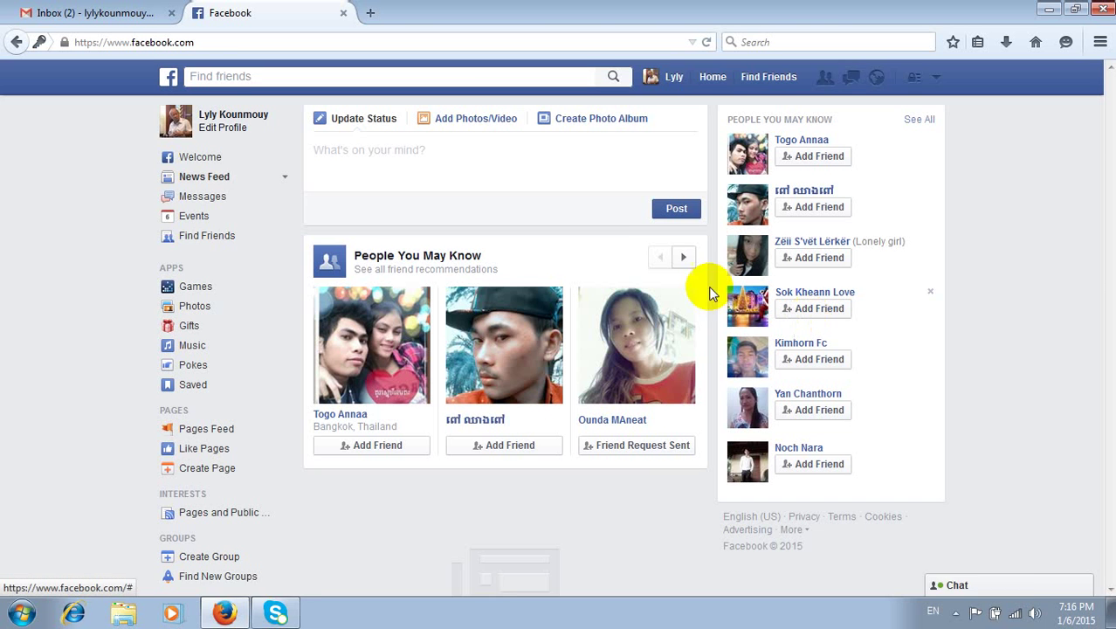
- Attach the third video from the 'record video' folder to a new post
click(474, 125)
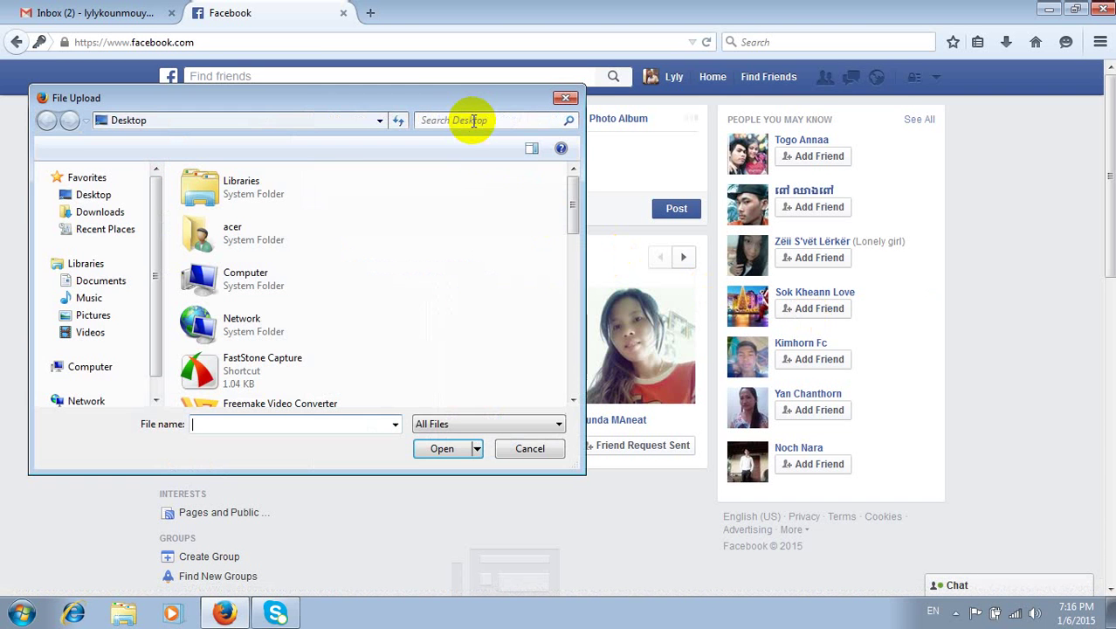
drag(569, 197, 582, 305)
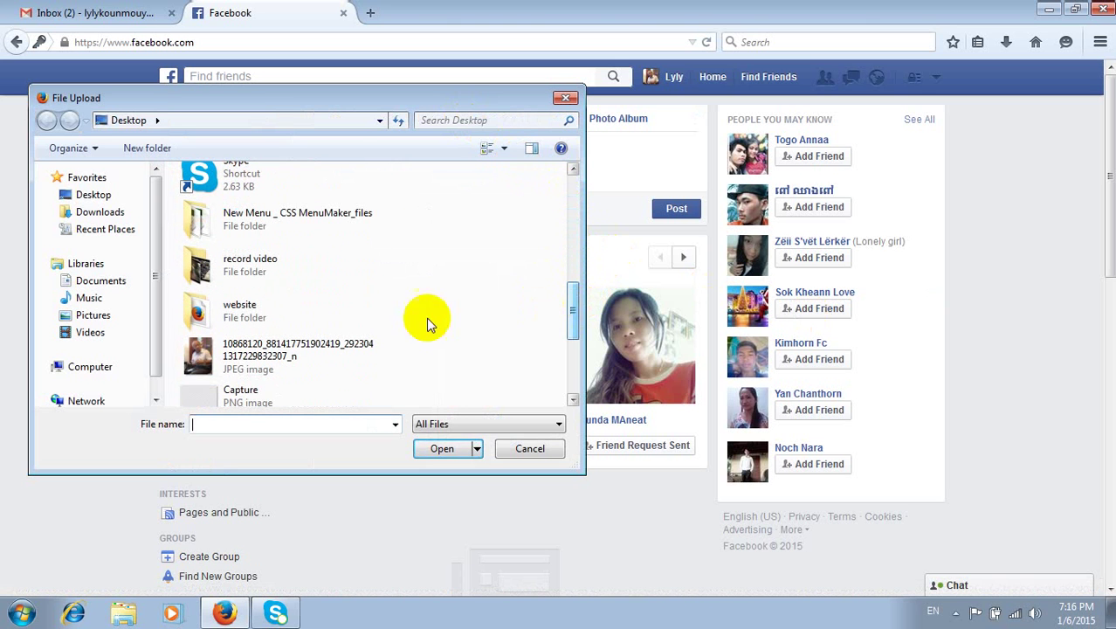
double_click(220, 275)
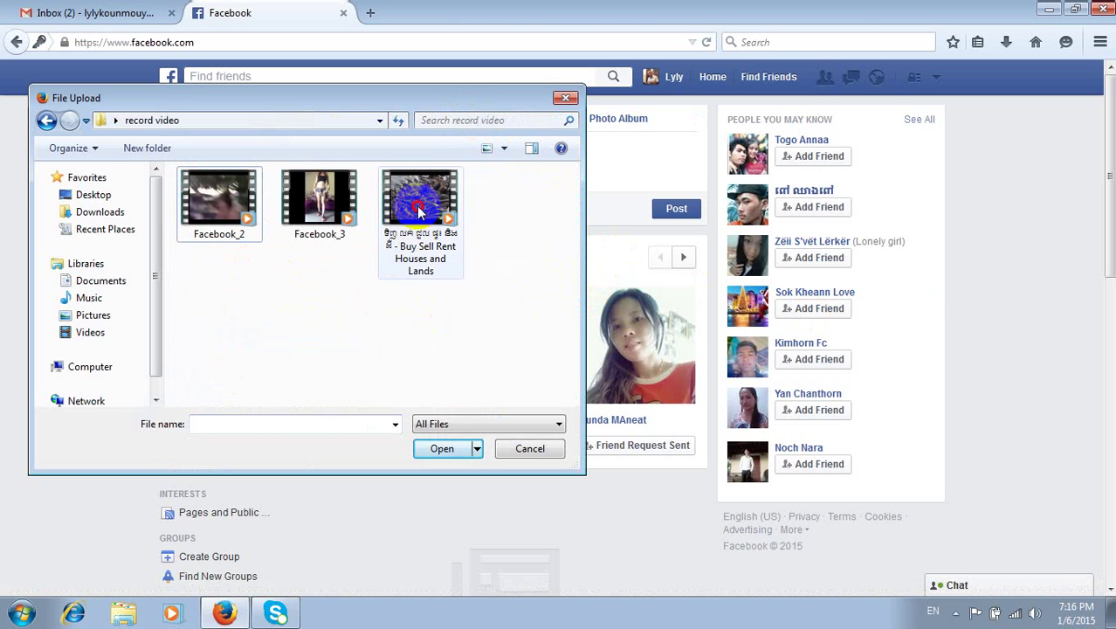
click(420, 209)
click(441, 448)
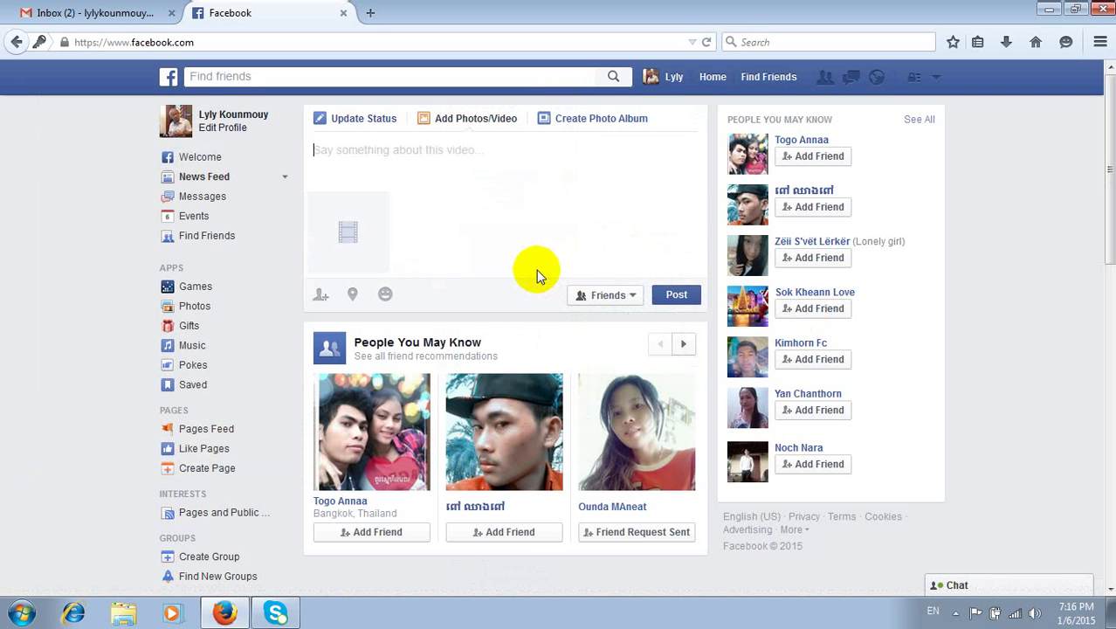
- Caption the video "this is fish very more in the pon" and post it
text(this is fish ver)
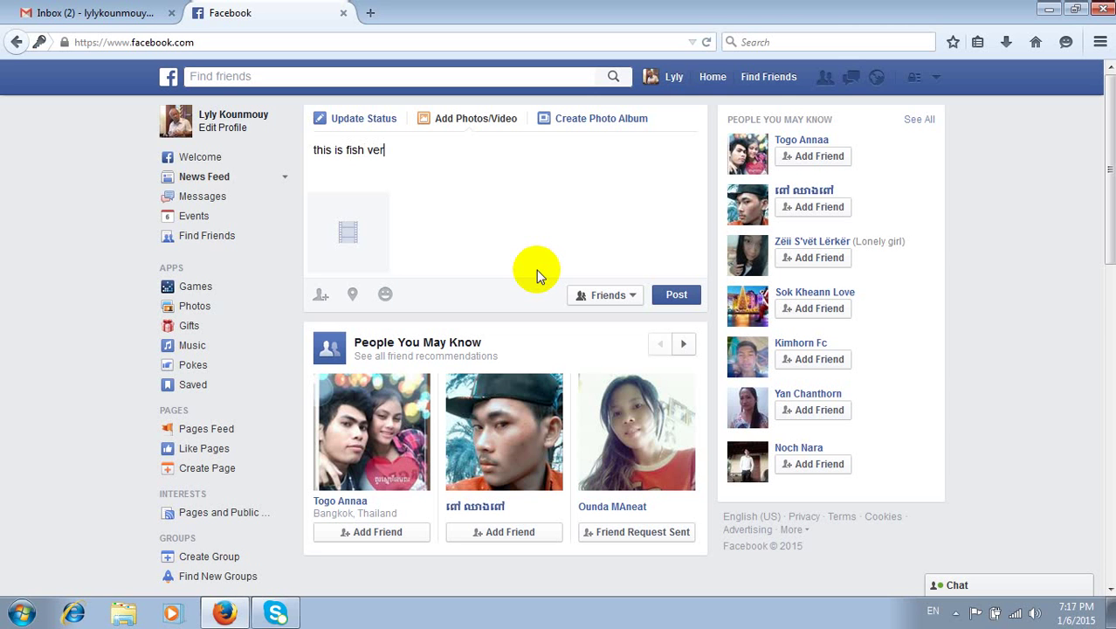
text(y more in the pon)
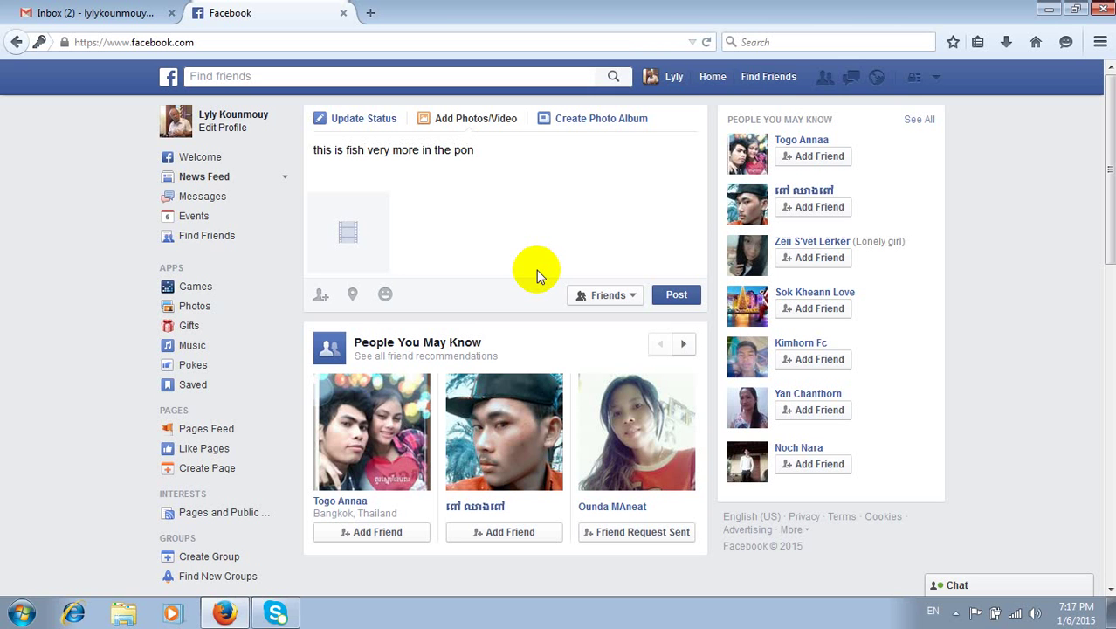
click(668, 297)
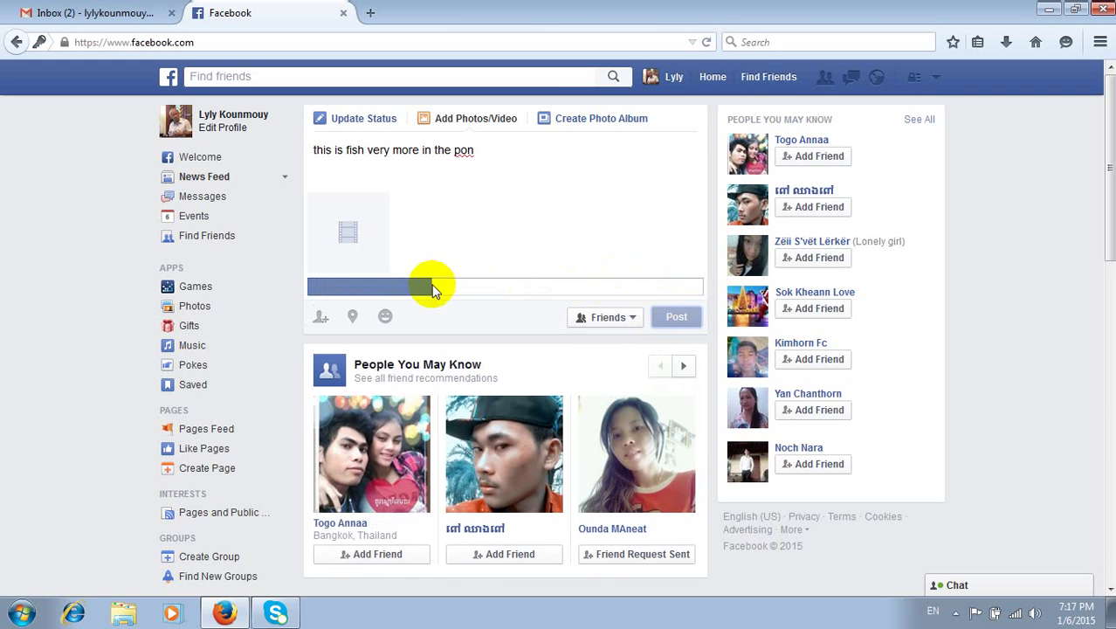
scroll(433, 288, down, 4)
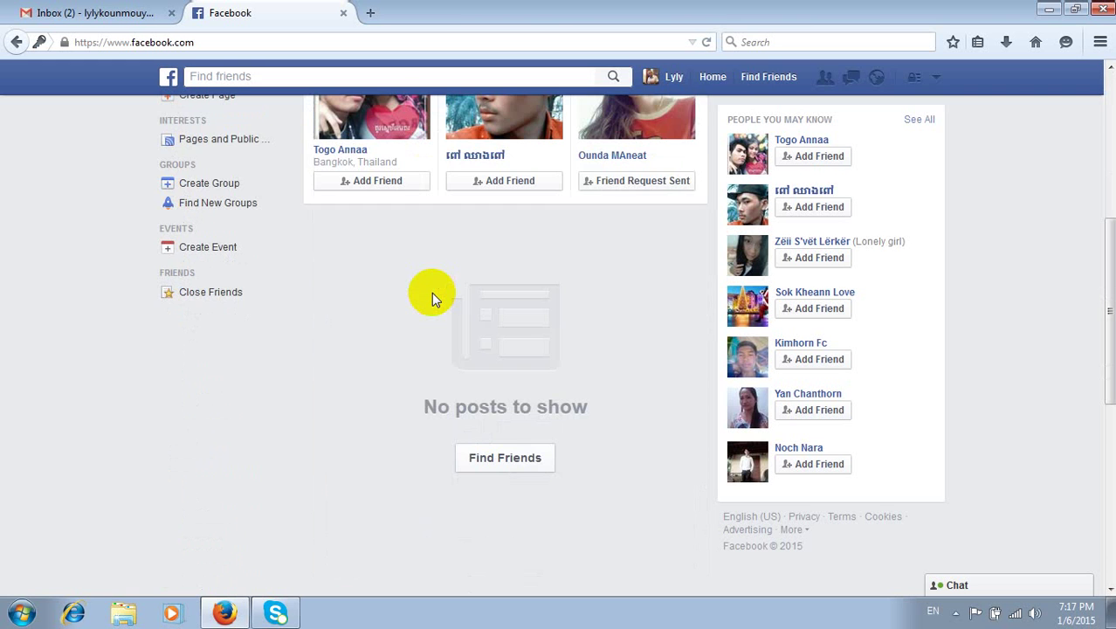
scroll(431, 291, up, 4)
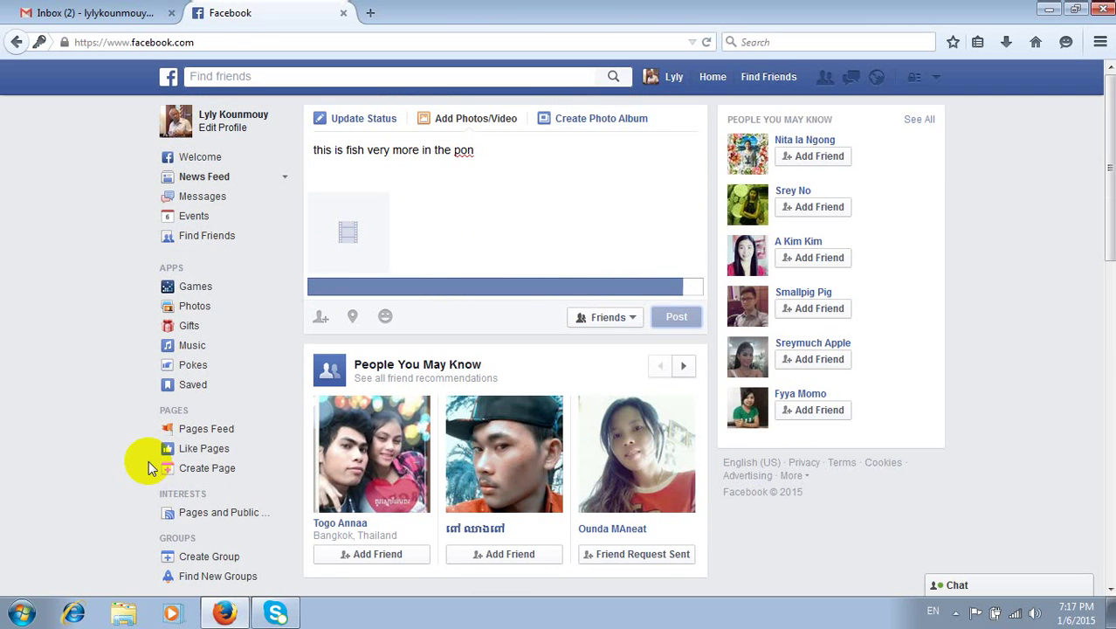
- Launch Snipping Tool from the Start menu, dismissing Facebook's video processing notice
click(21, 613)
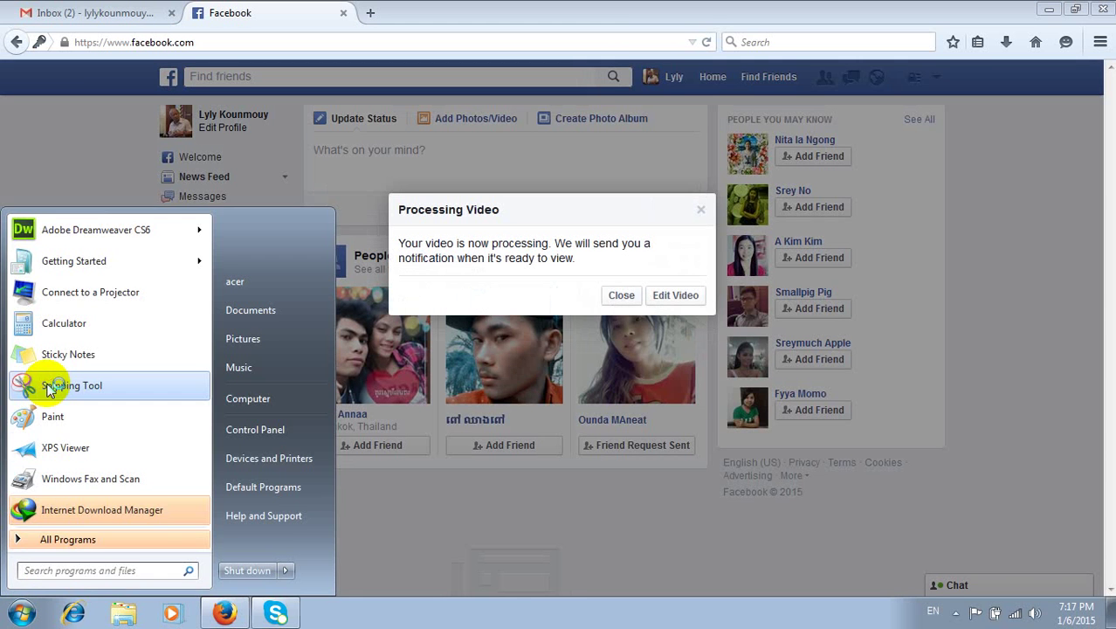
click(410, 316)
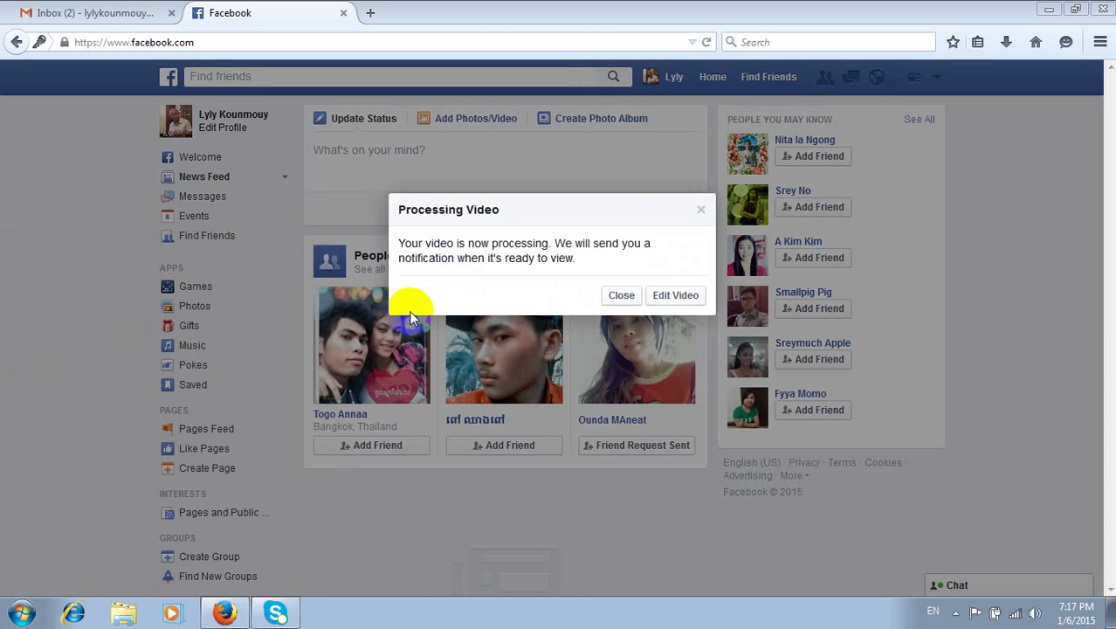
click(620, 295)
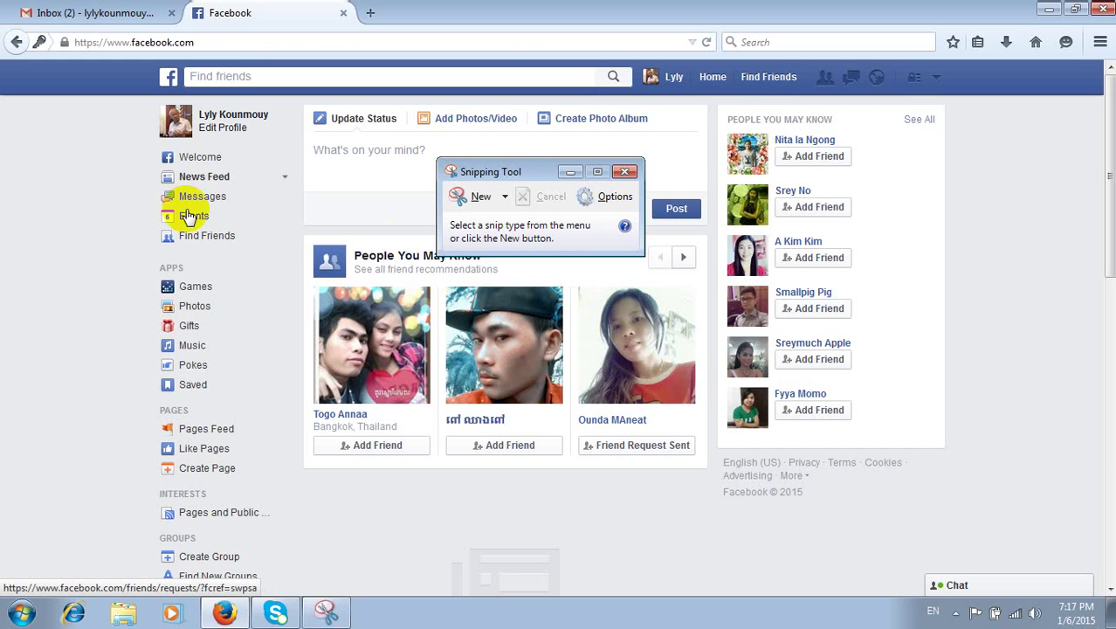
click(467, 196)
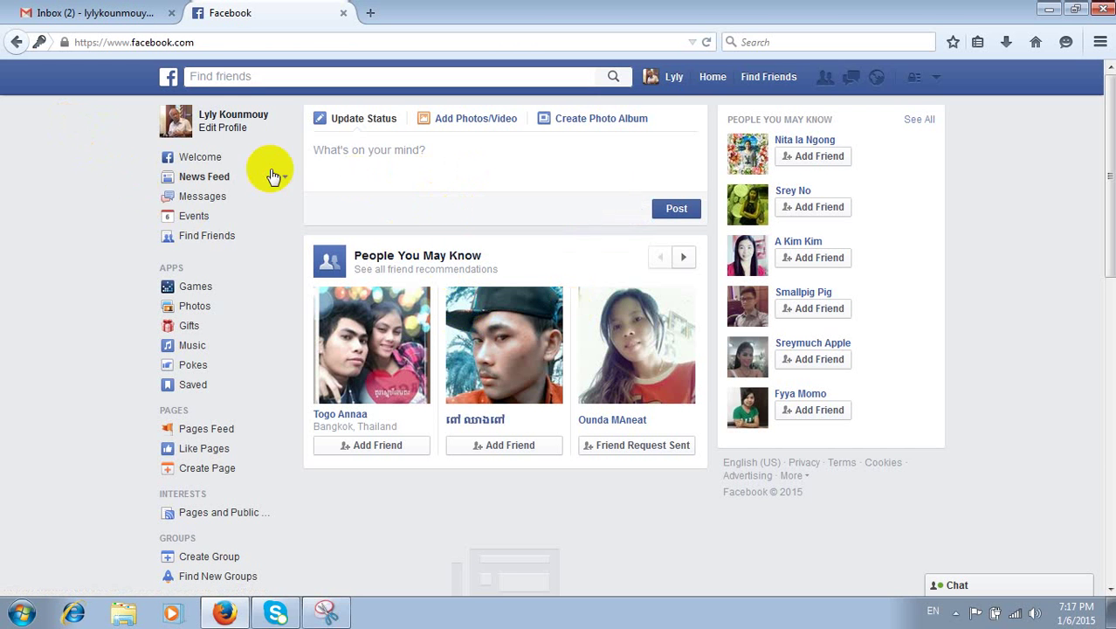
click(7, 616)
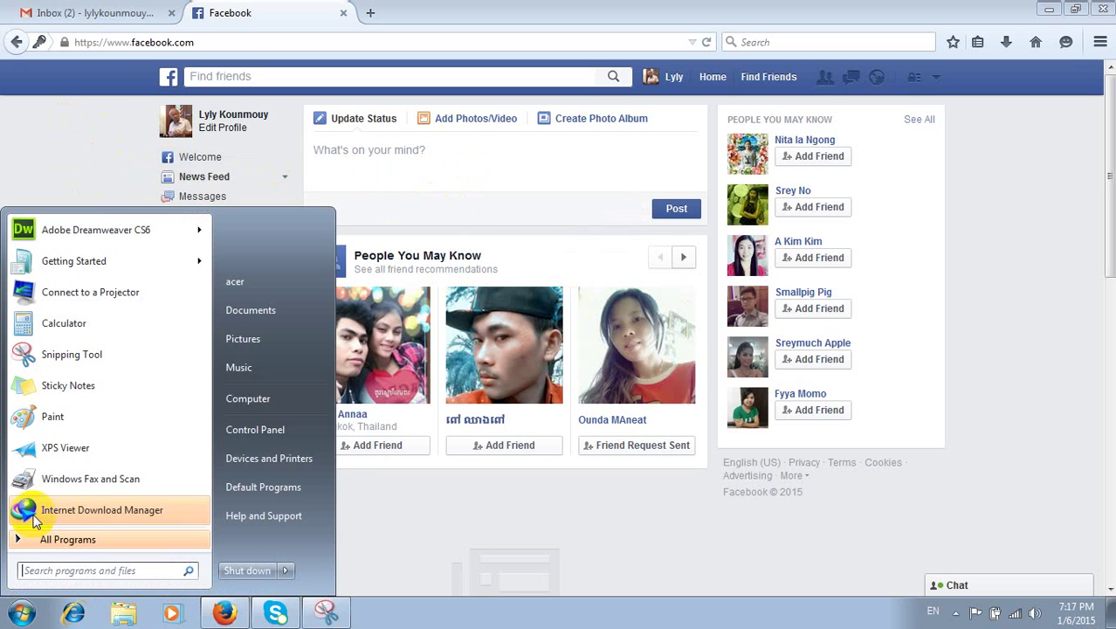
click(68, 353)
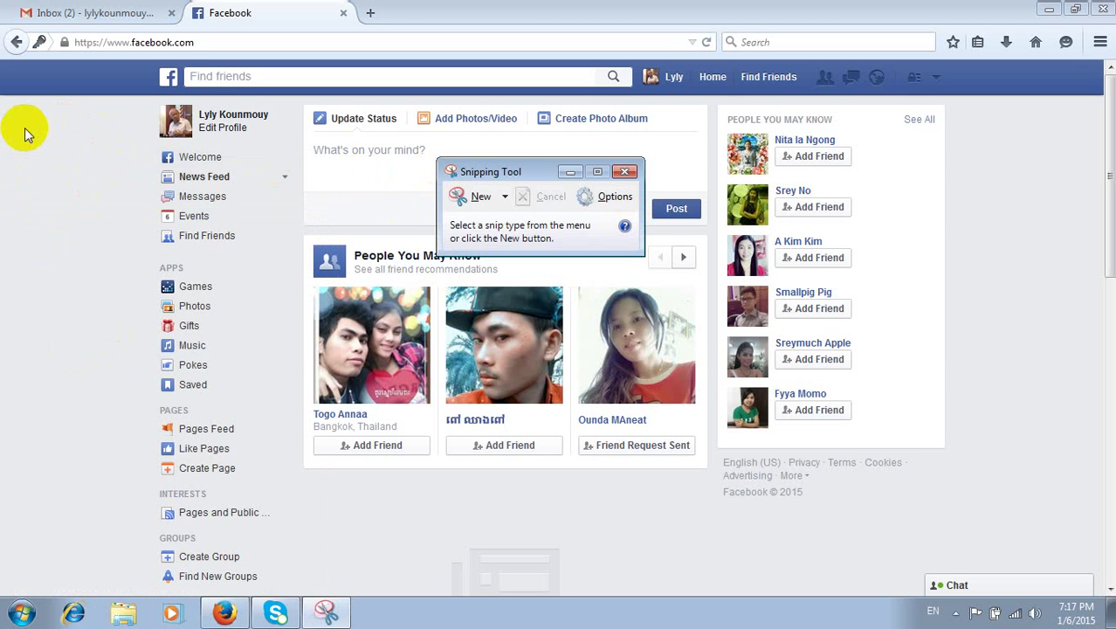
- Take a free-form snip of the sidebar links, then discard it without saving
click(506, 197)
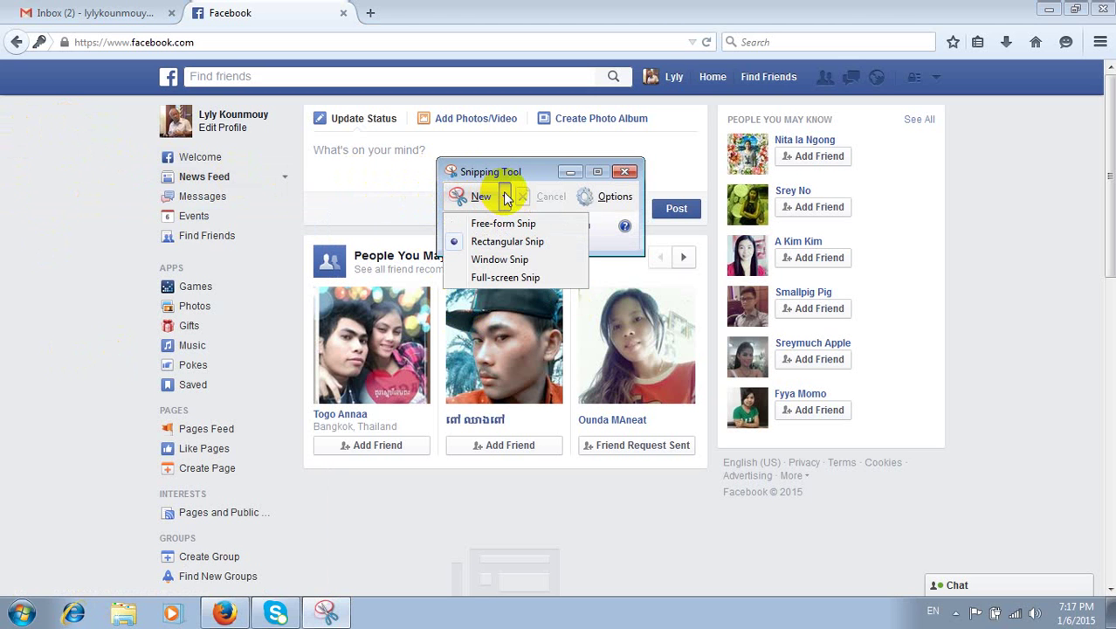
click(500, 241)
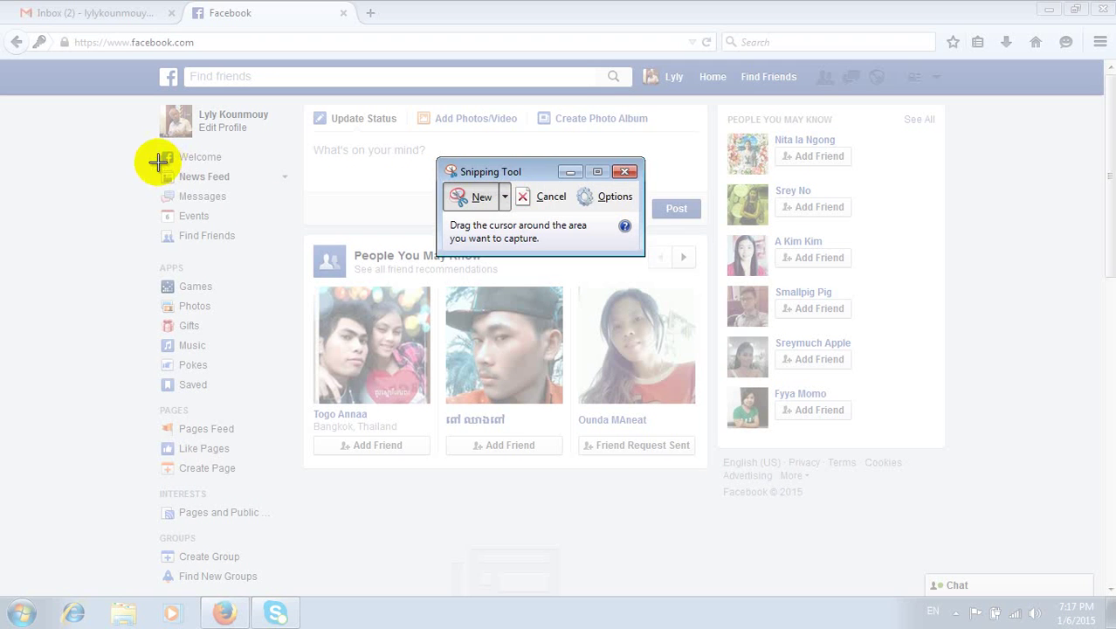
drag(129, 138, 195, 241)
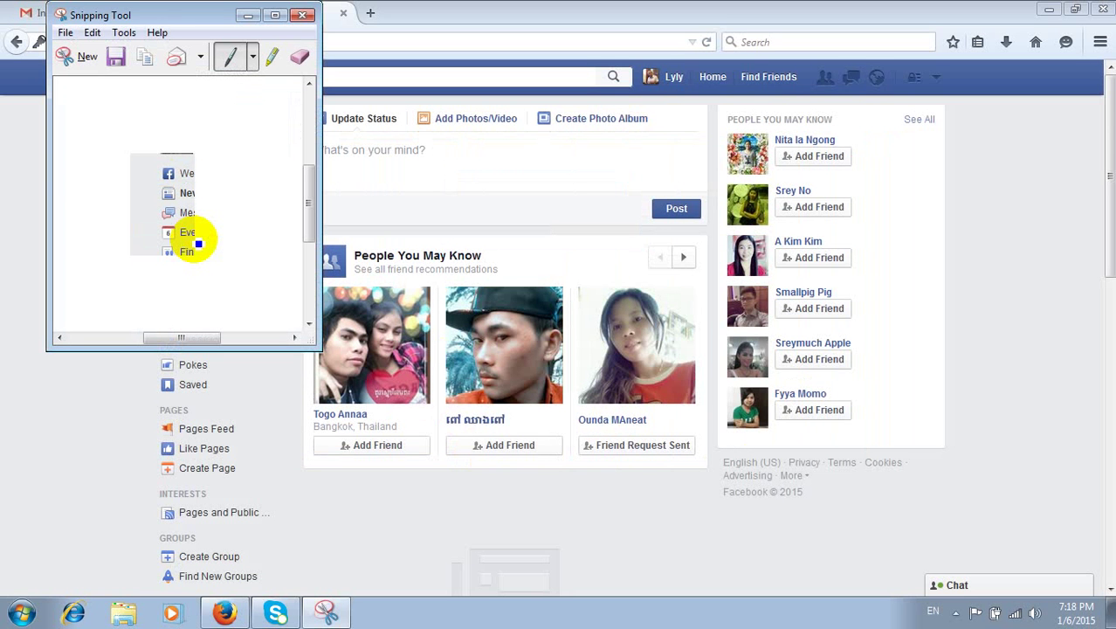
click(302, 15)
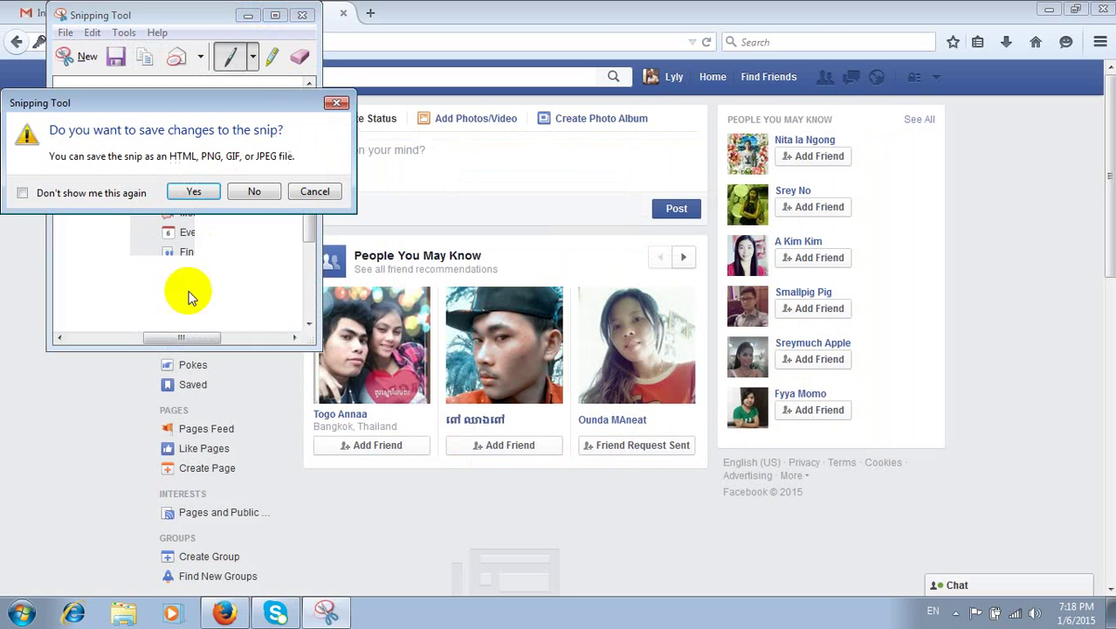
click(256, 191)
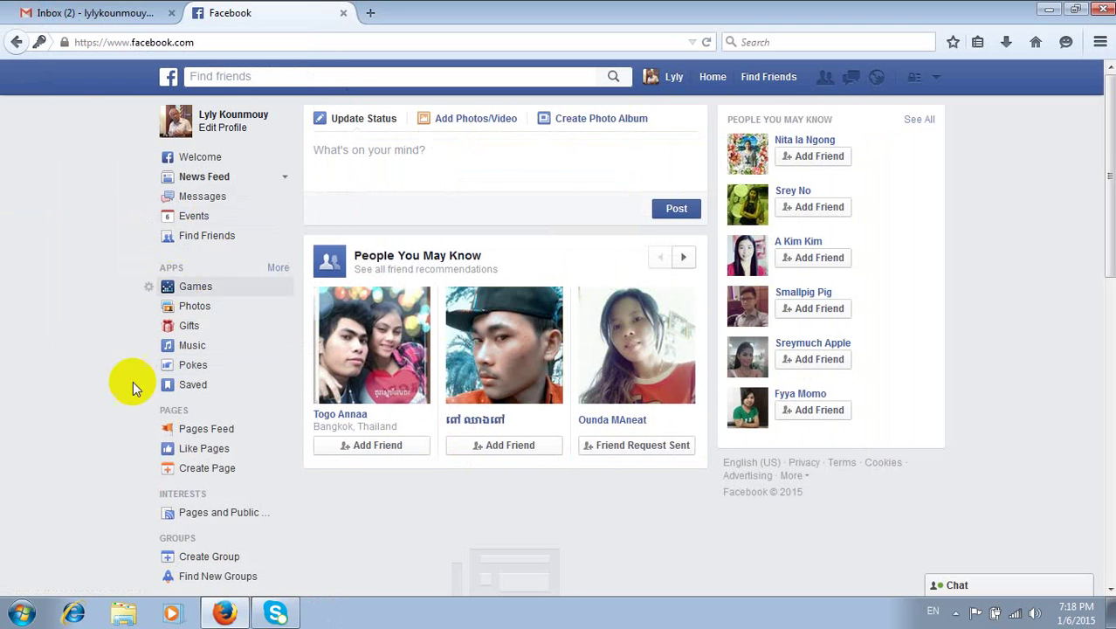
- Capture the entire screen and save it as Capture on the Desktop, replacing the old file
click(23, 614)
click(34, 292)
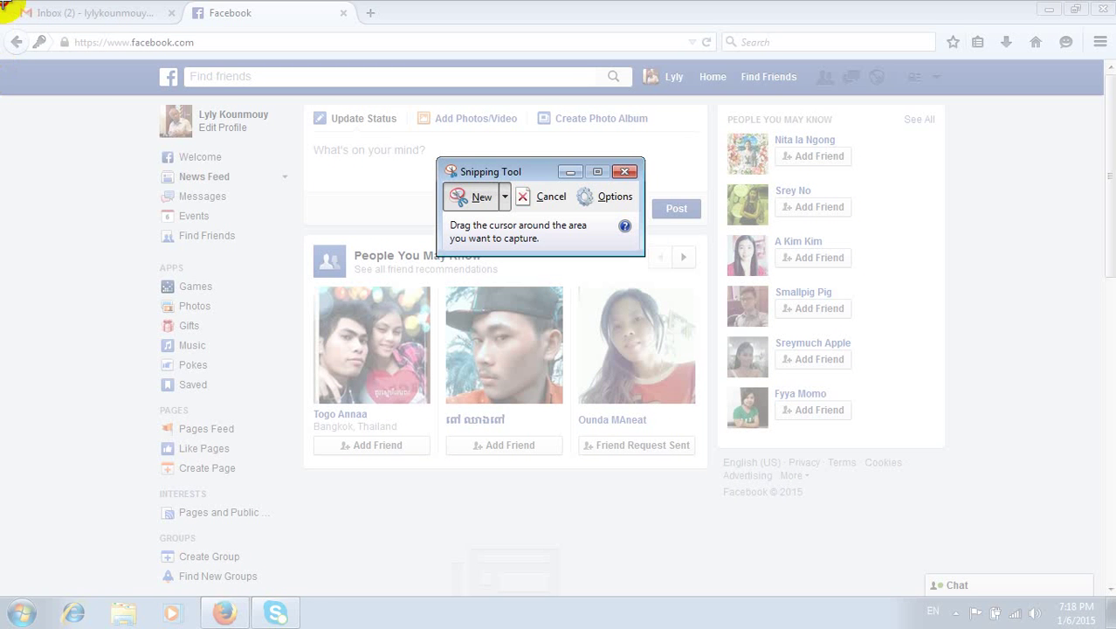
drag(3, 5, 1074, 586)
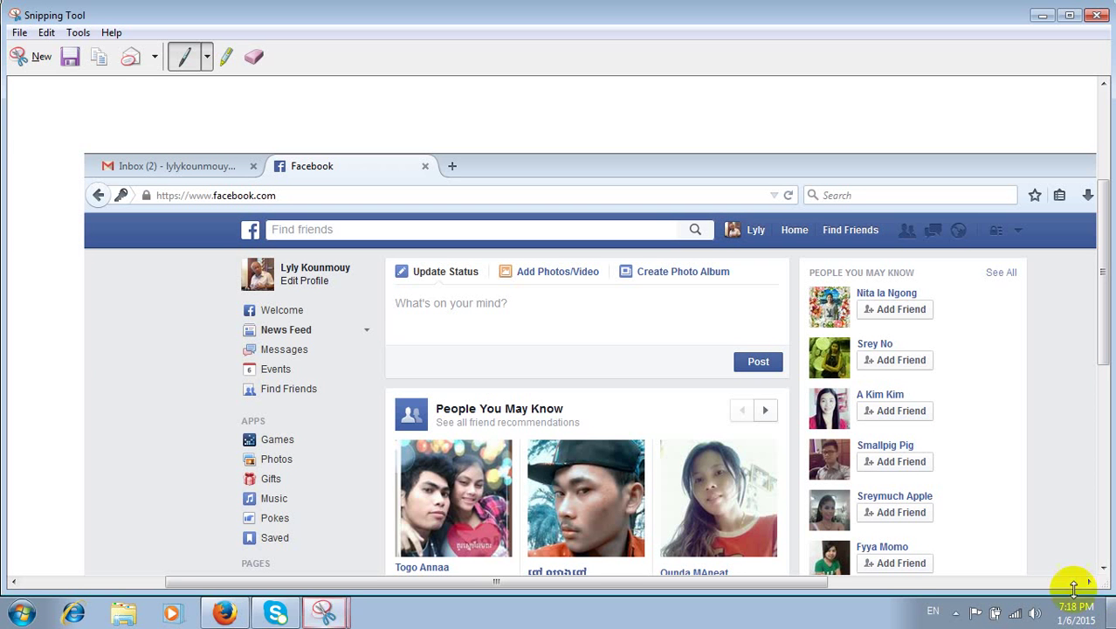
click(1105, 21)
click(588, 312)
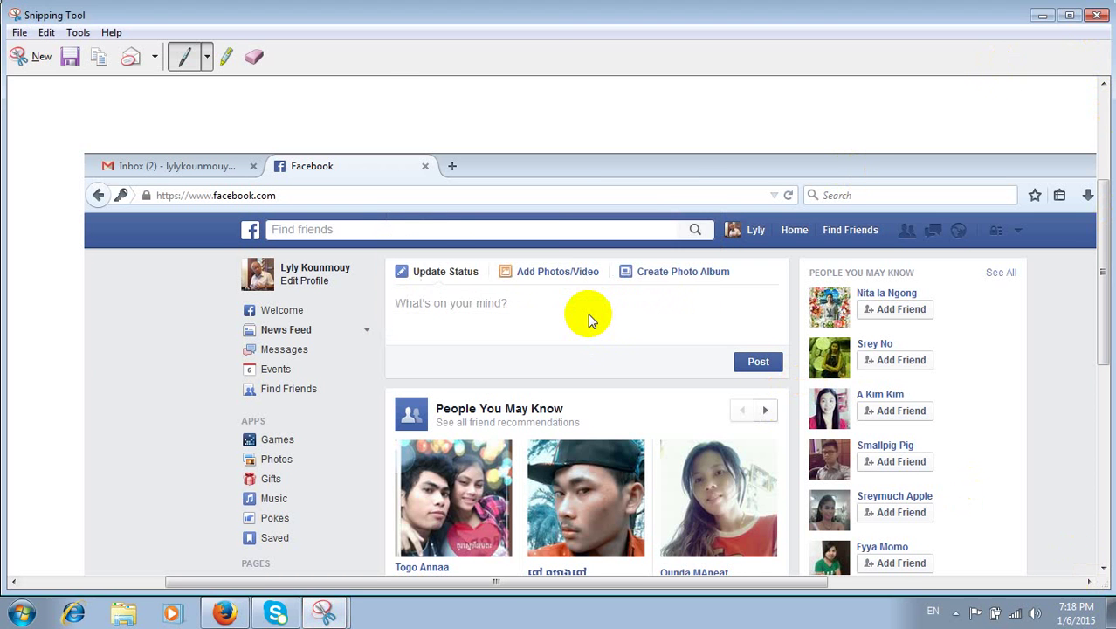
click(417, 407)
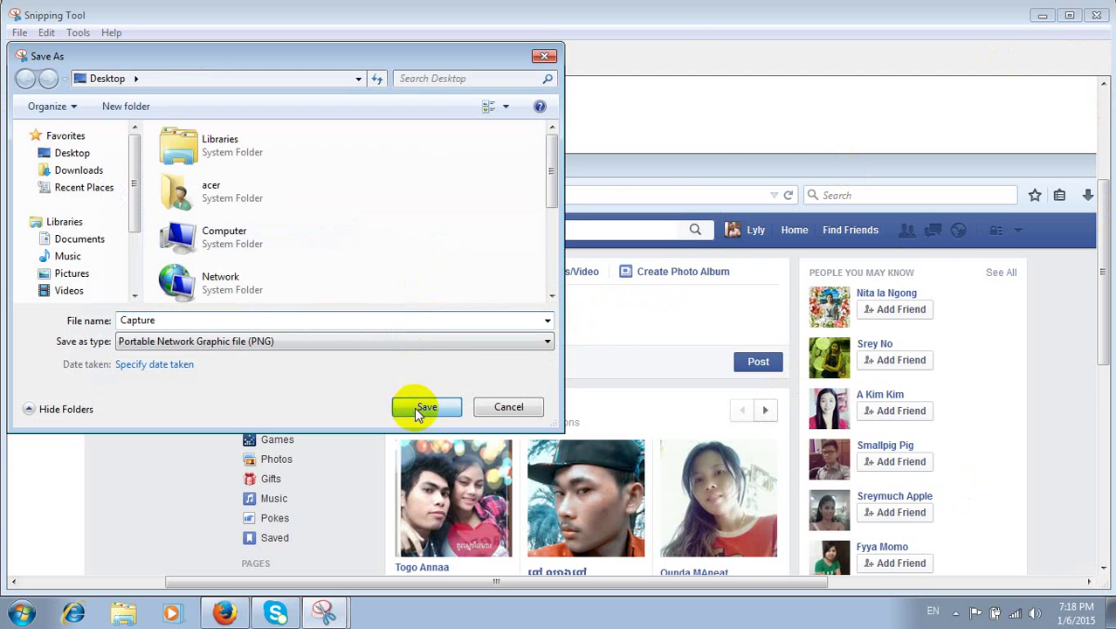
click(592, 306)
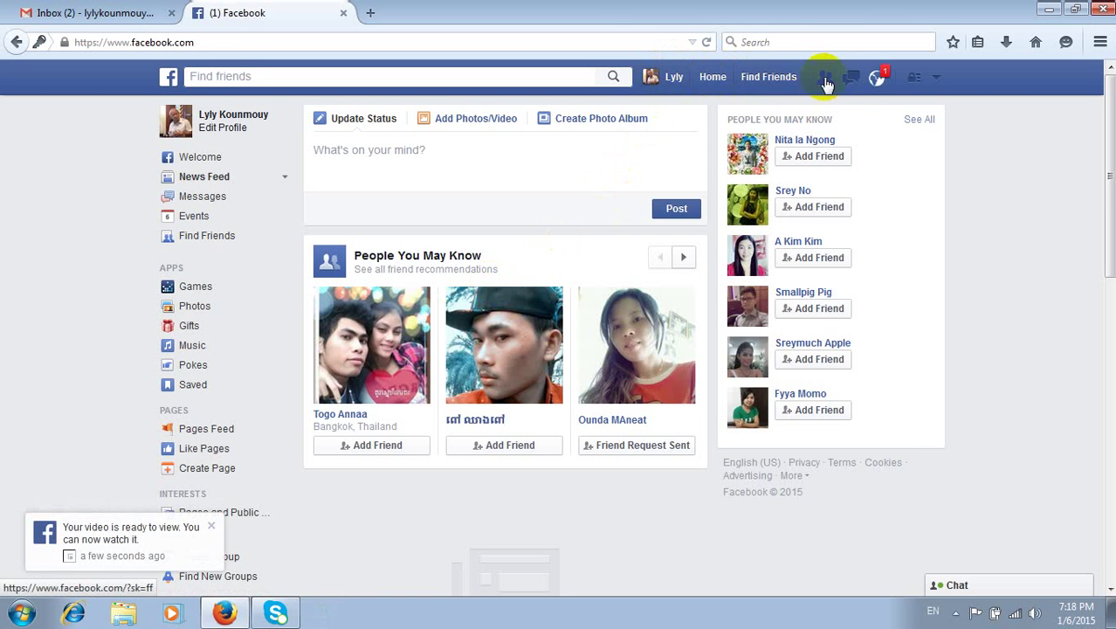
- Open the video-ready notification, view the video, then close the viewer back to the feed
click(874, 81)
click(738, 164)
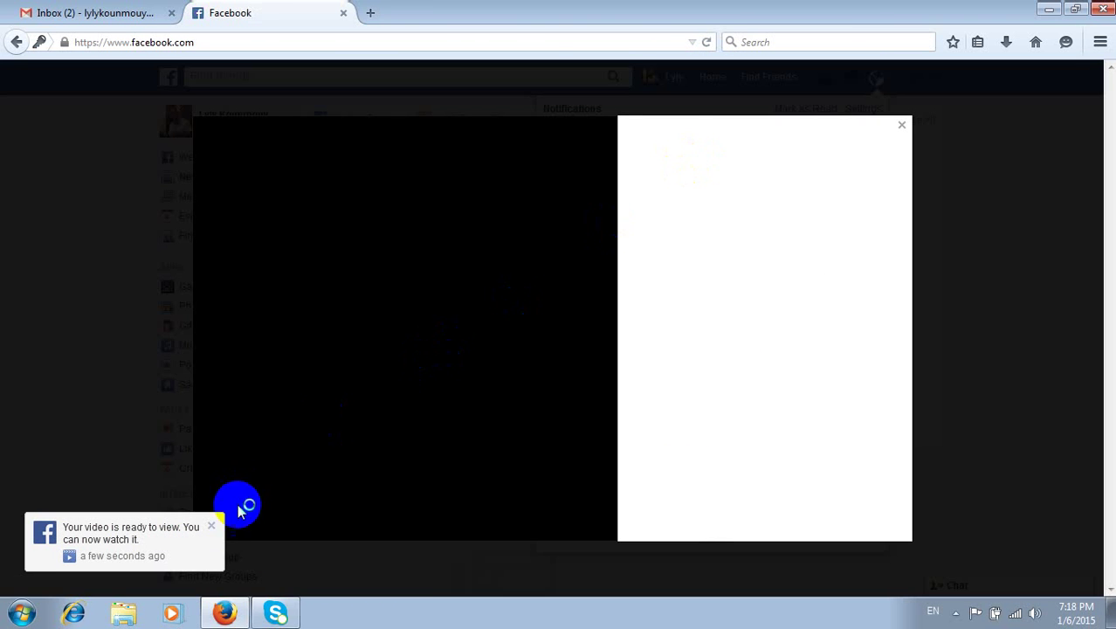
click(210, 527)
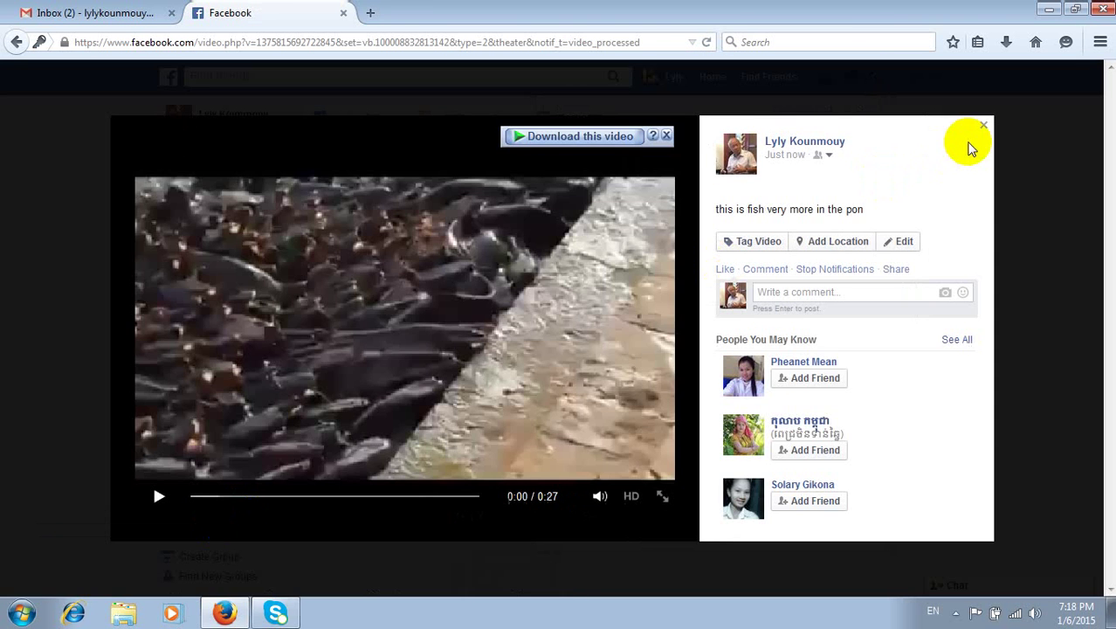
click(668, 137)
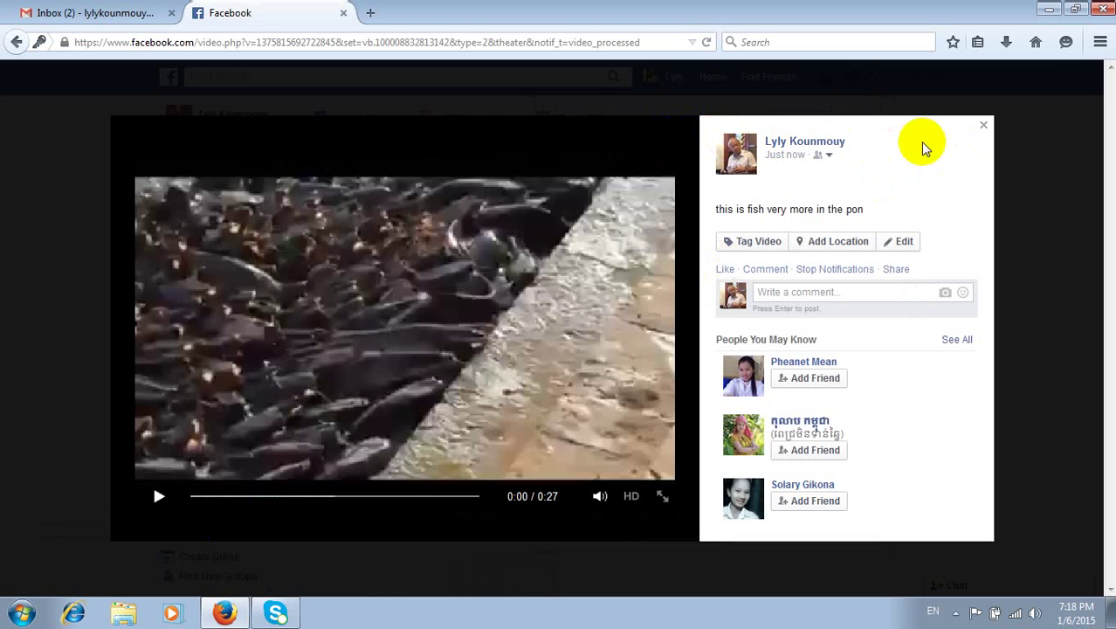
click(919, 150)
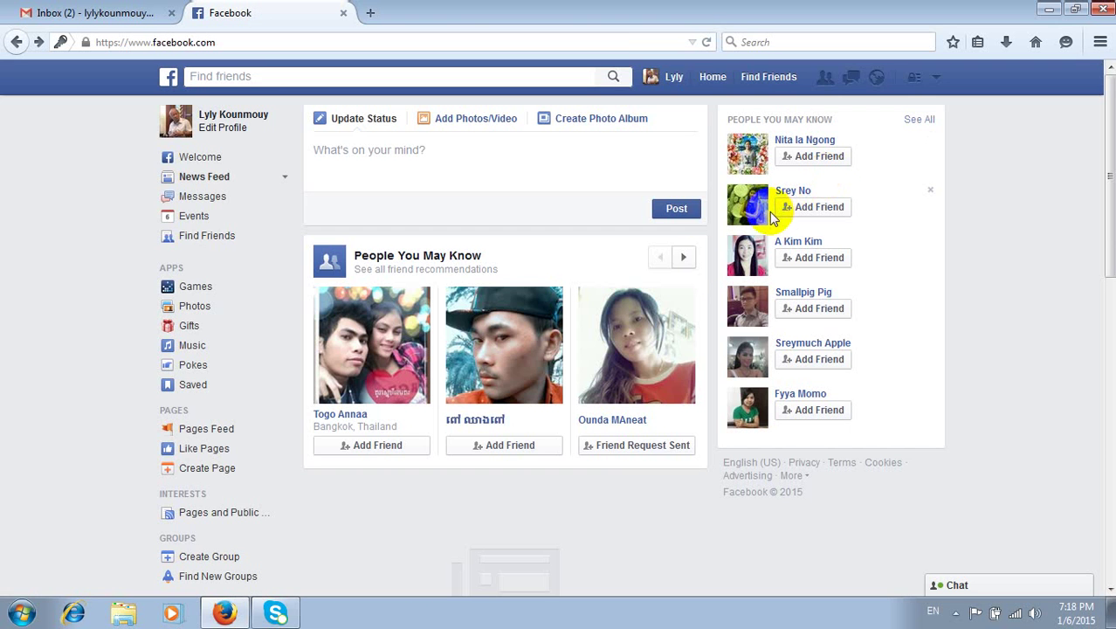
scroll(690, 270, down, 3)
scroll(689, 270, up, 5)
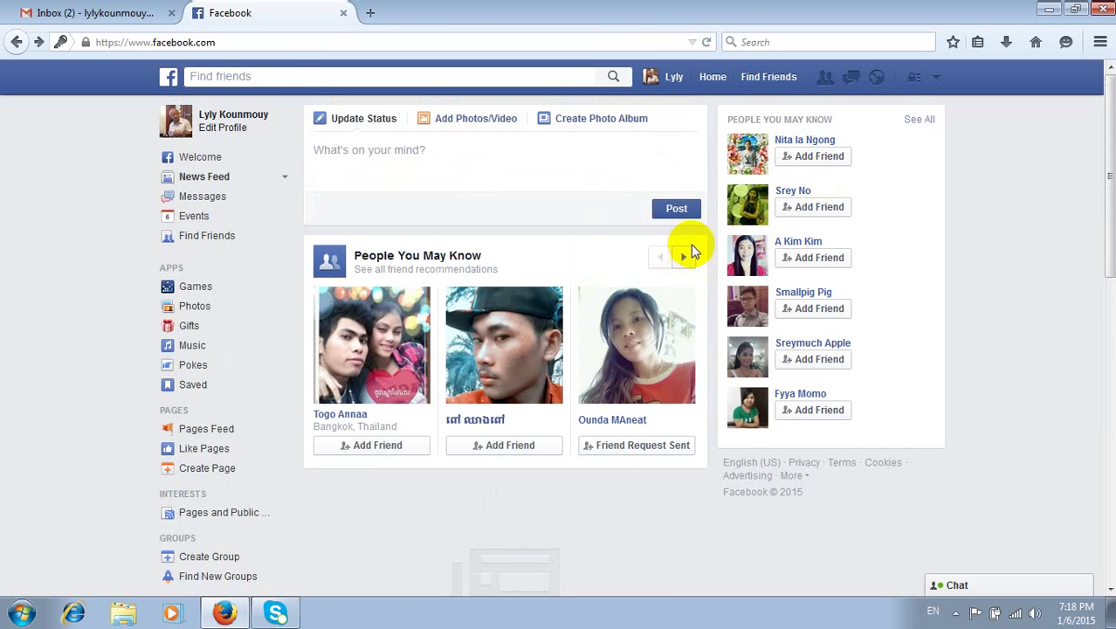
- Go to your profile timeline and scroll down to the new fish video post and back up
click(673, 77)
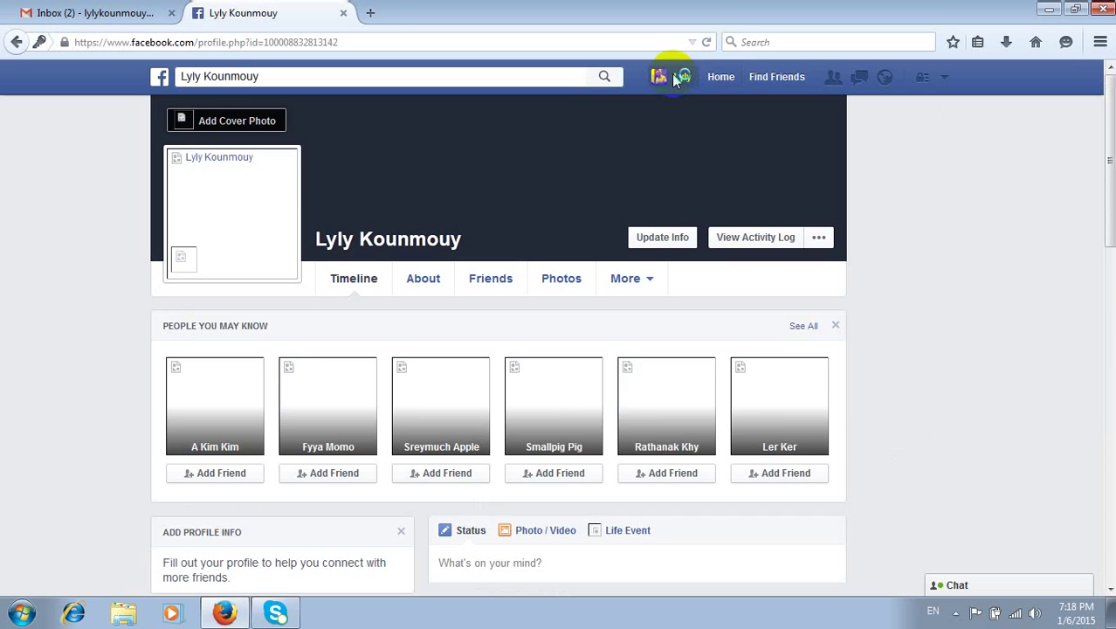
scroll(836, 246, down, 3)
scroll(833, 243, down, 7)
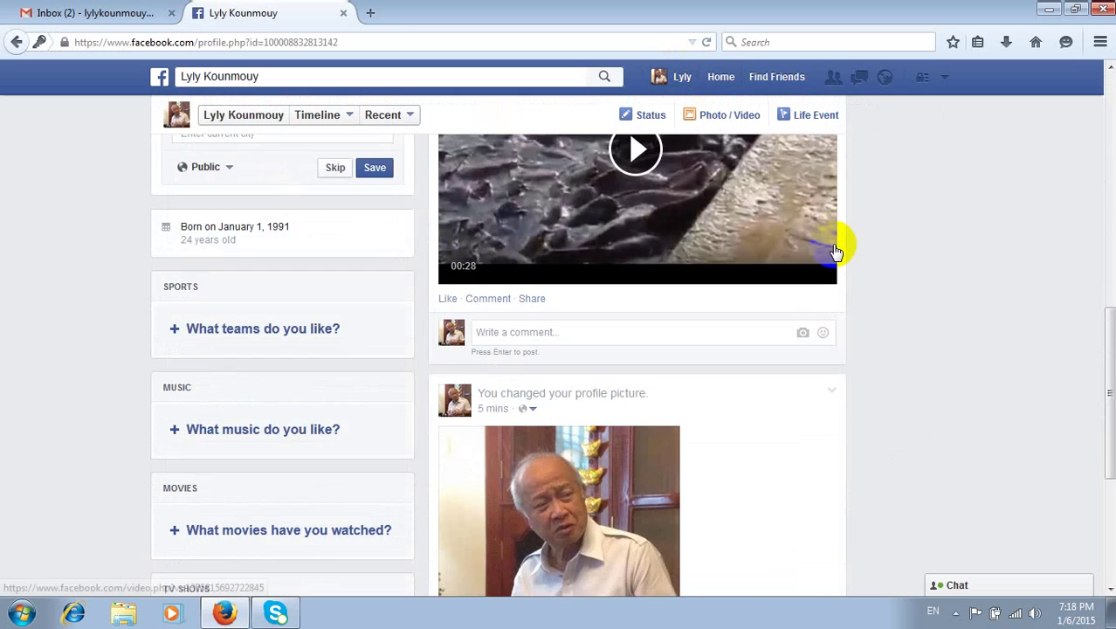
scroll(832, 244, up, 2)
scroll(833, 244, up, 6)
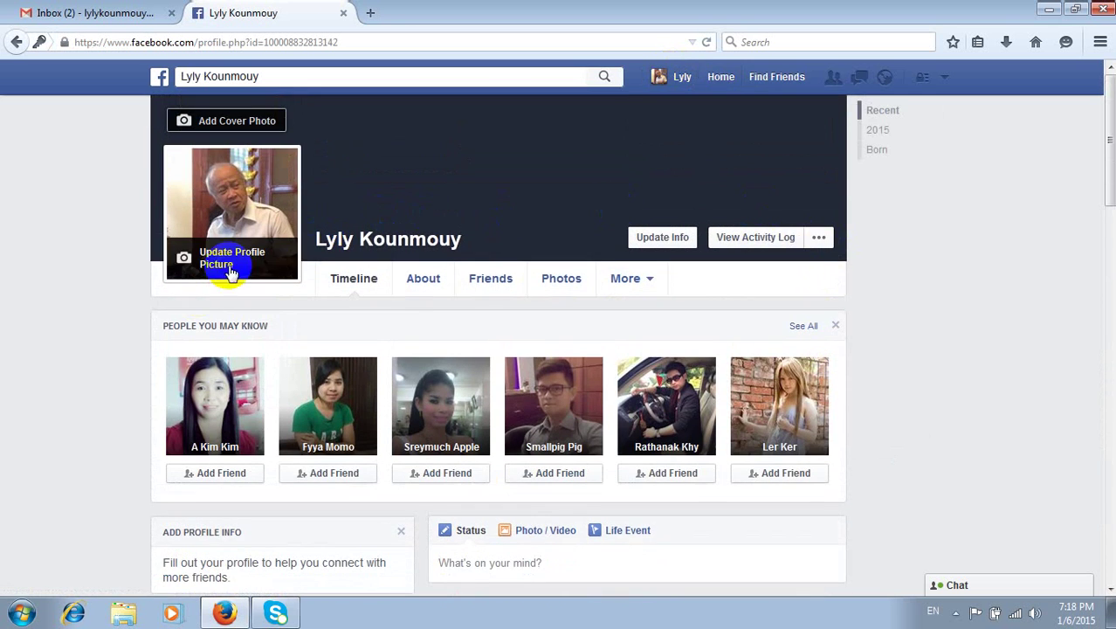
- Upload Desktop\Capture as the profile picture and save it, skipping the camera option
click(231, 259)
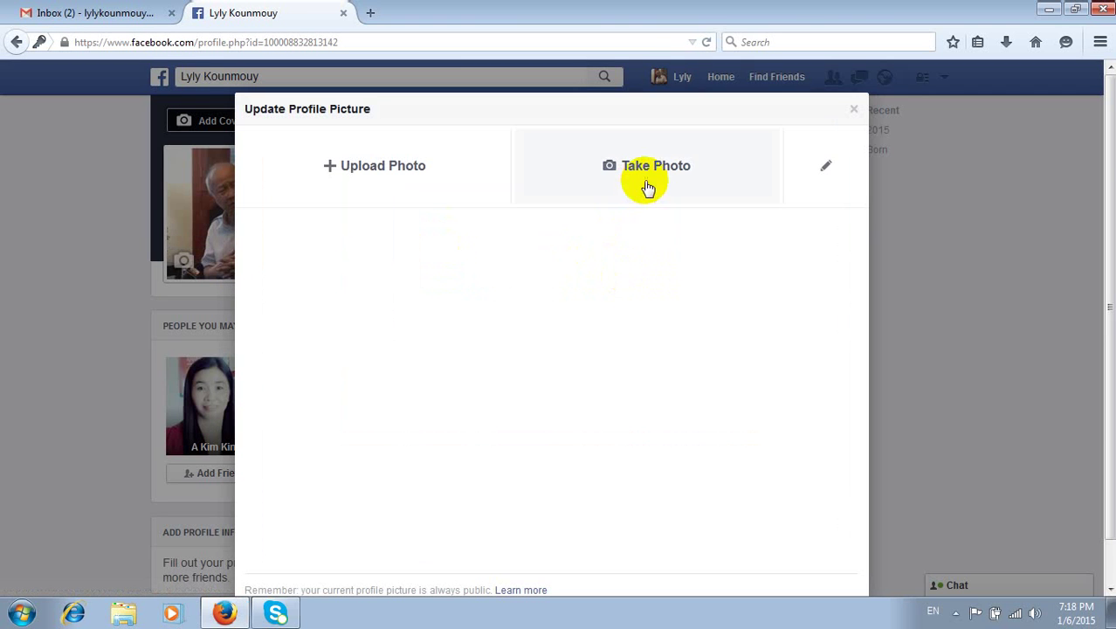
click(651, 179)
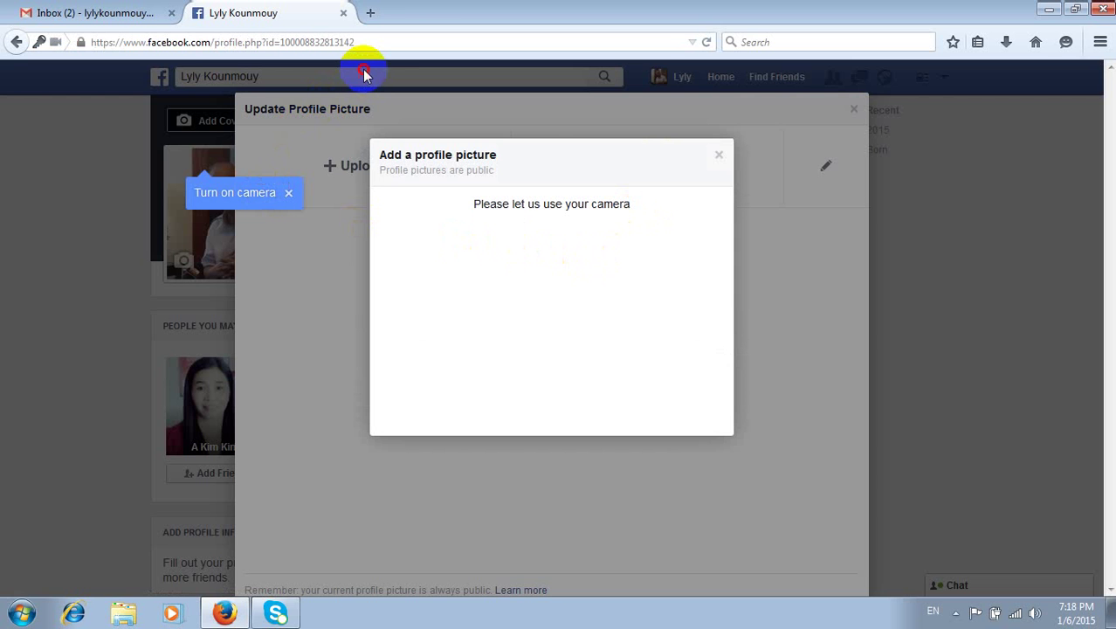
click(719, 155)
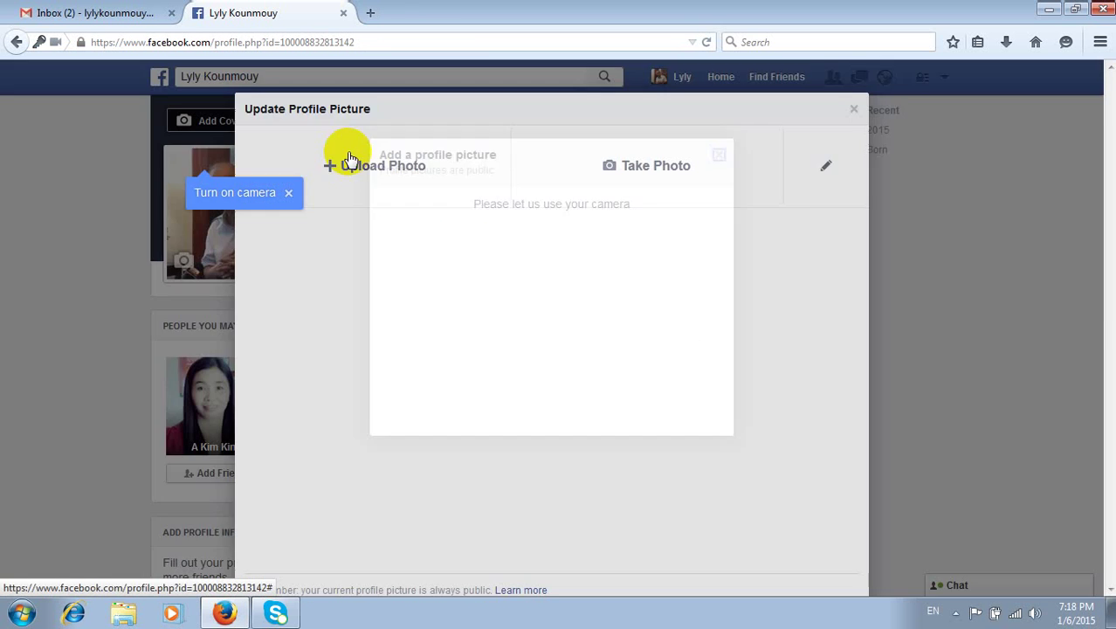
click(348, 179)
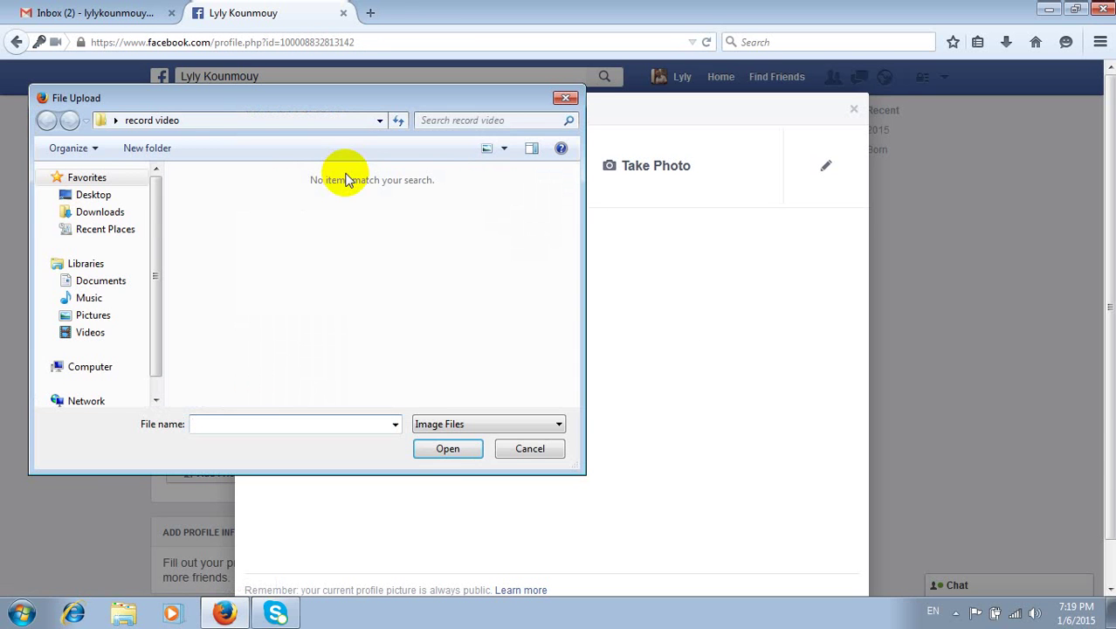
click(104, 195)
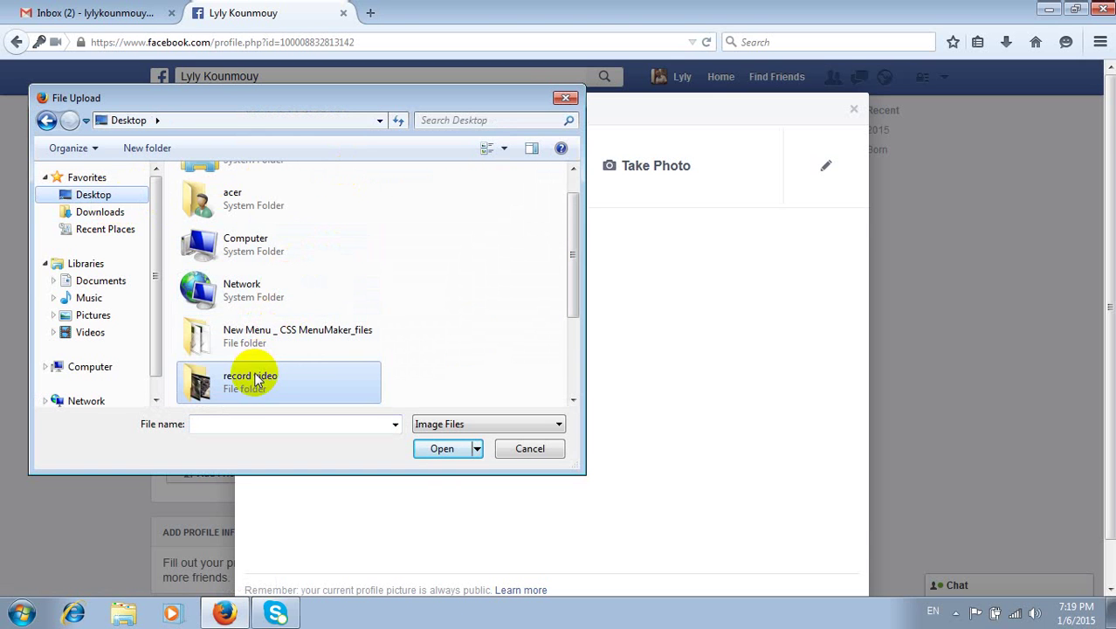
drag(571, 249, 581, 358)
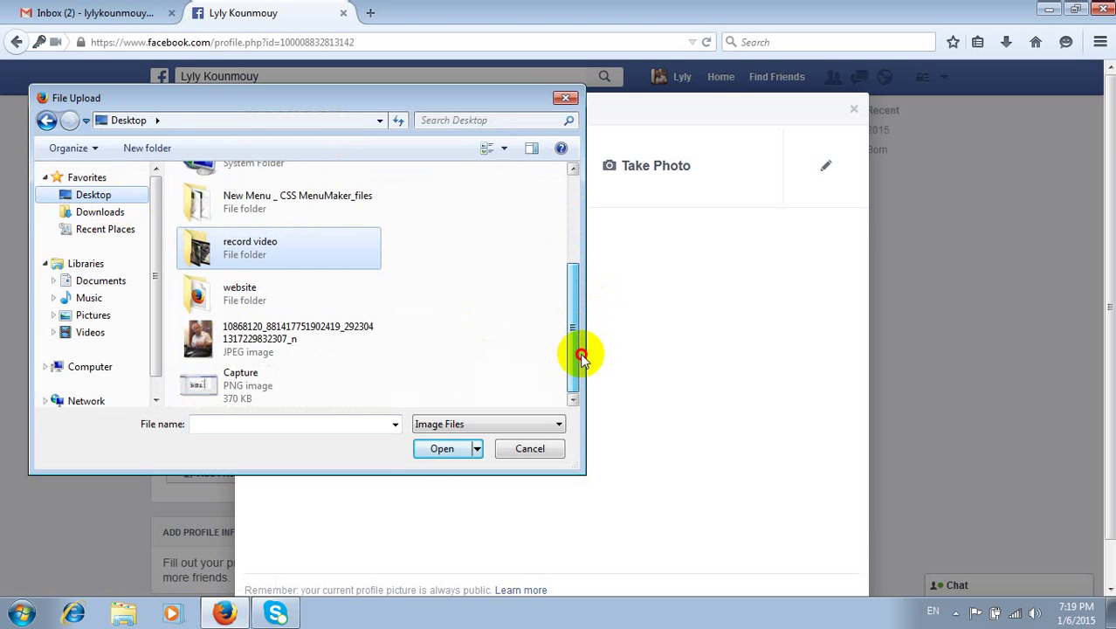
click(235, 385)
click(429, 452)
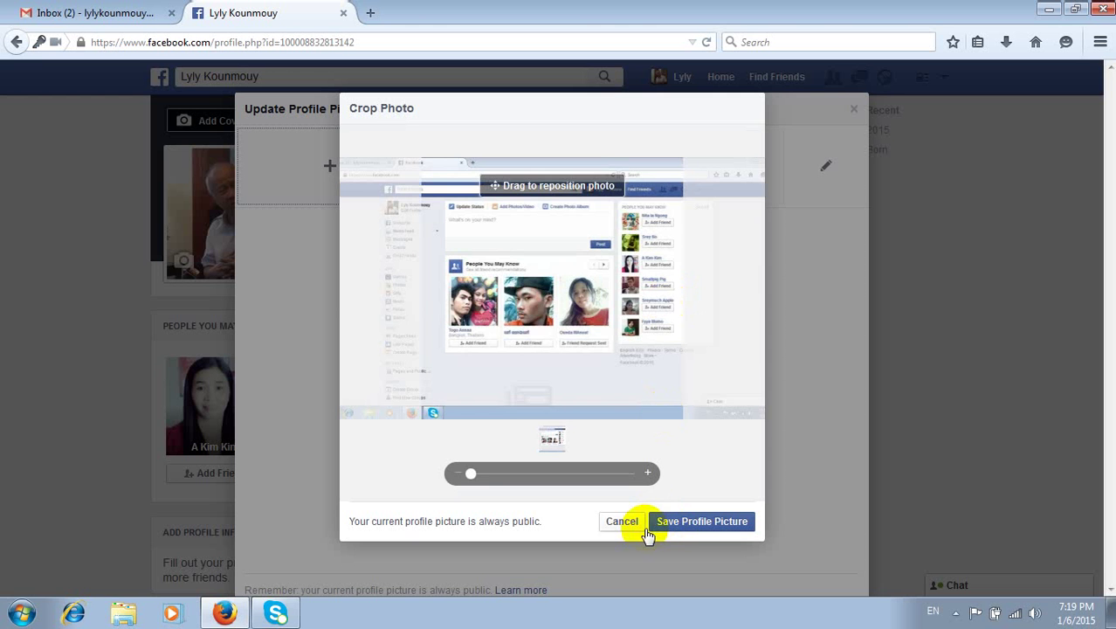
drag(523, 471, 484, 476)
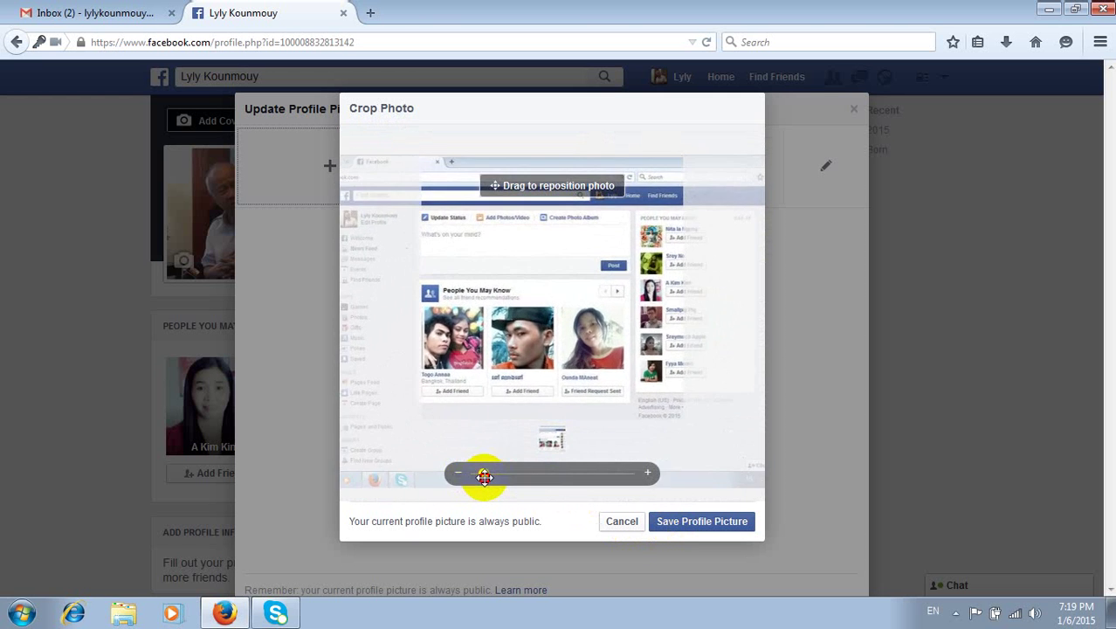
click(685, 524)
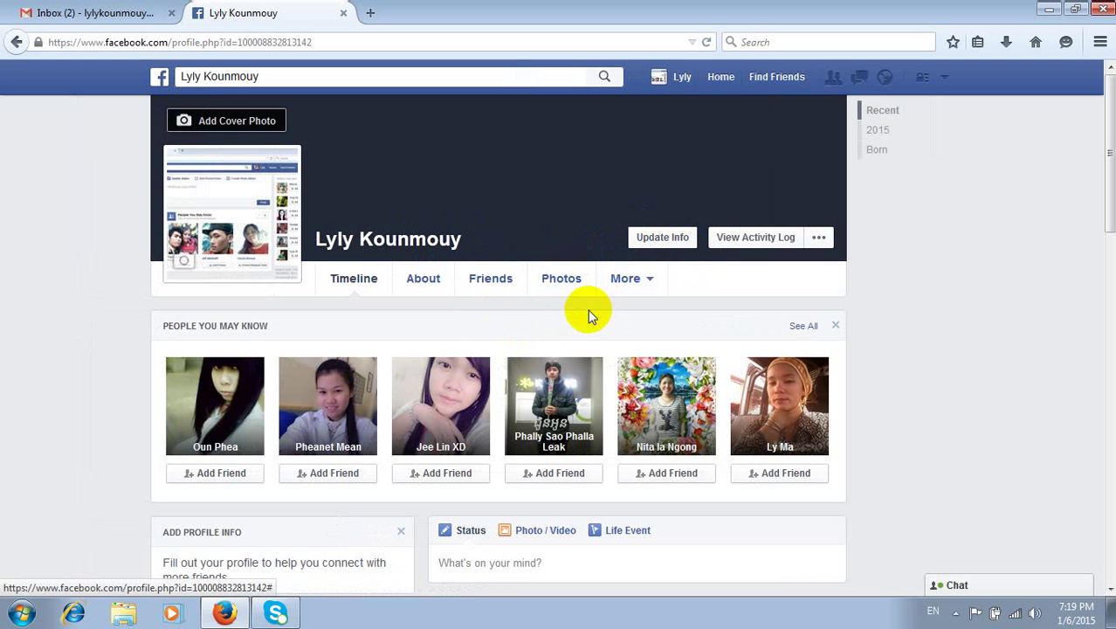
- Scroll through the News Feed, then return to your profile page
click(725, 78)
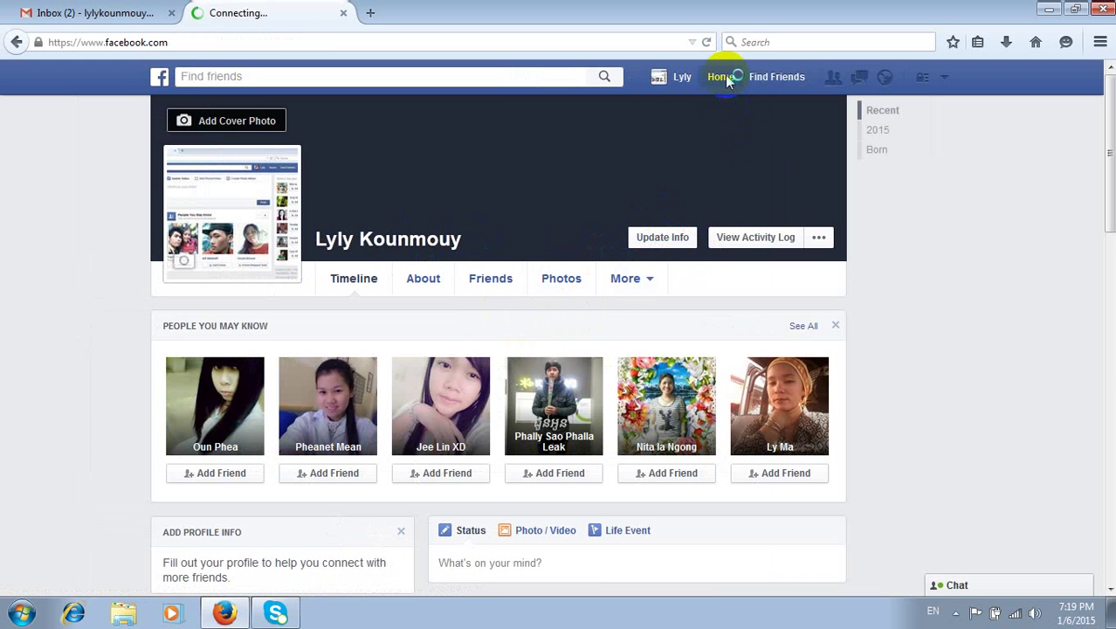
scroll(533, 394, down, 4)
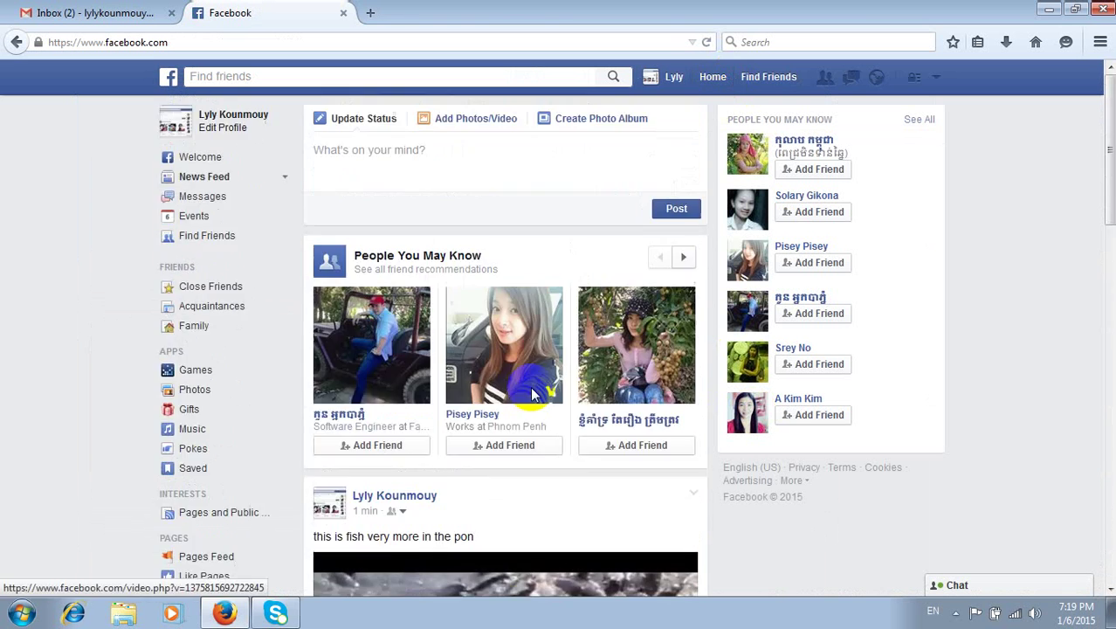
scroll(533, 395, down, 3)
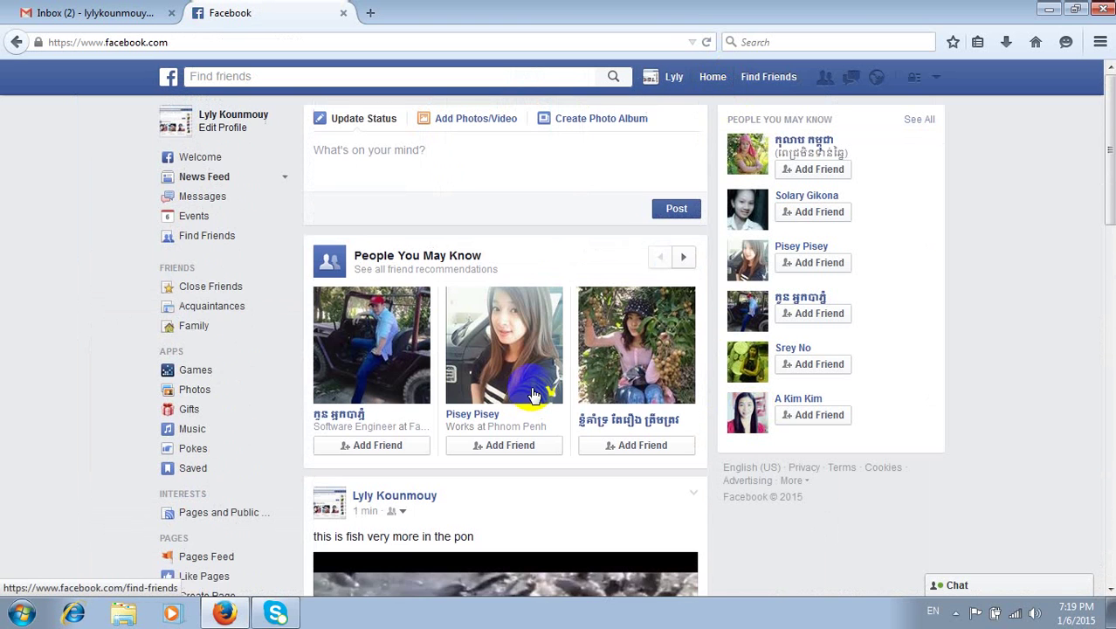
click(649, 76)
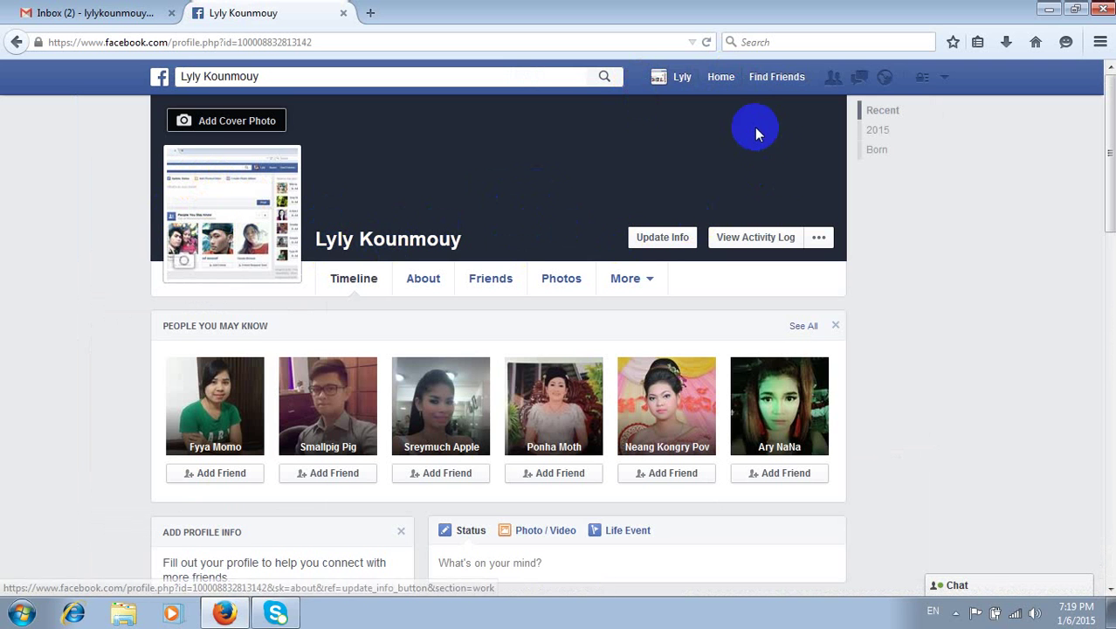
- Click Add Friend on several People You May Know suggestion cards
click(818, 236)
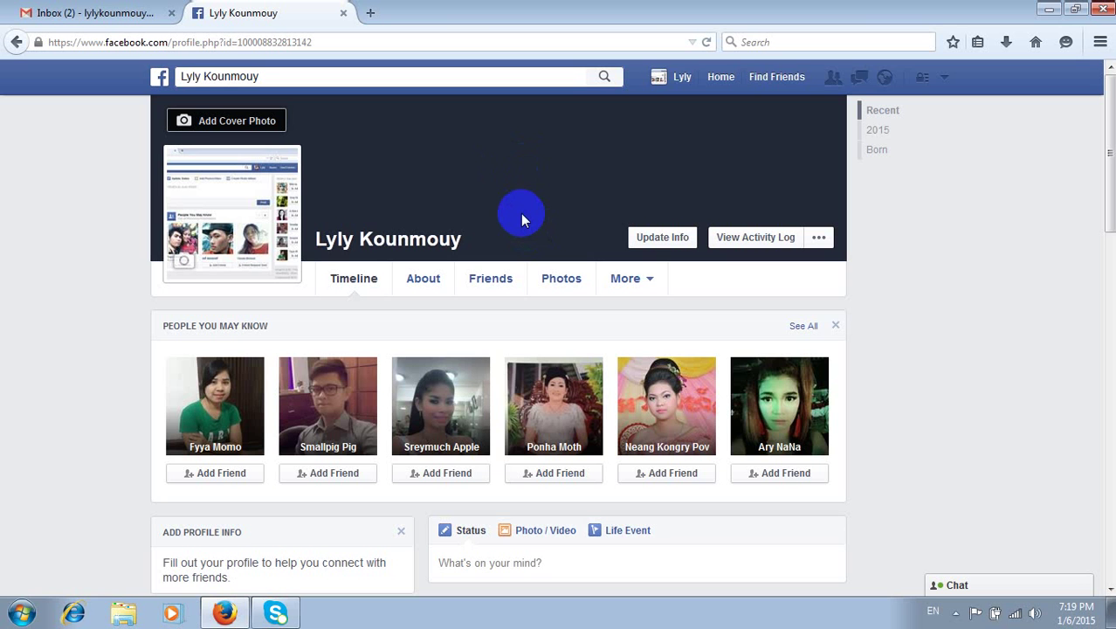
click(438, 473)
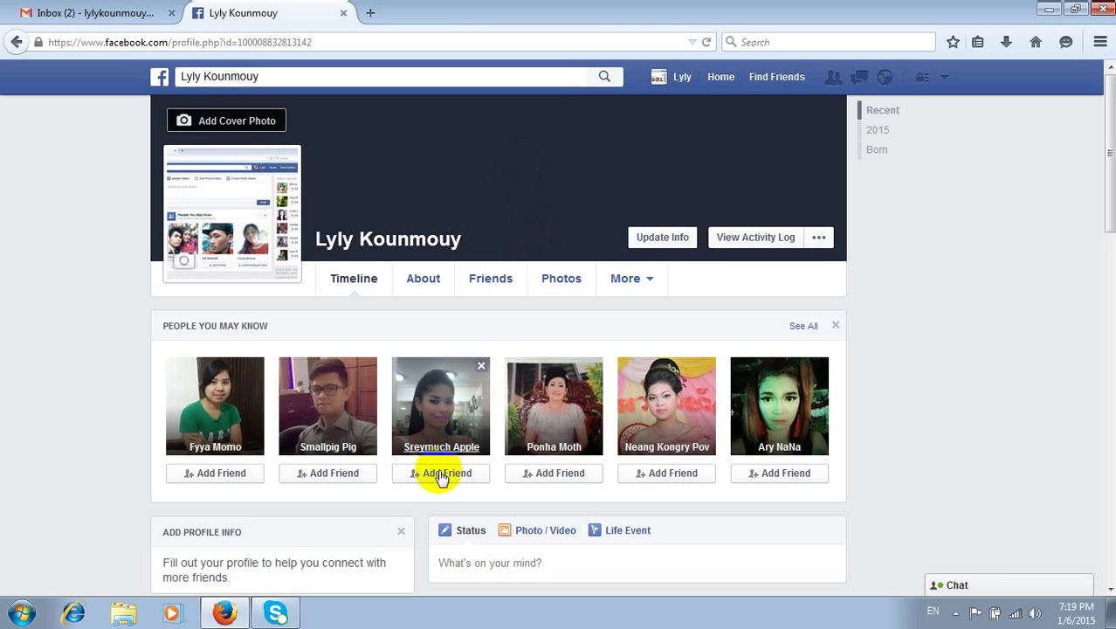
click(536, 474)
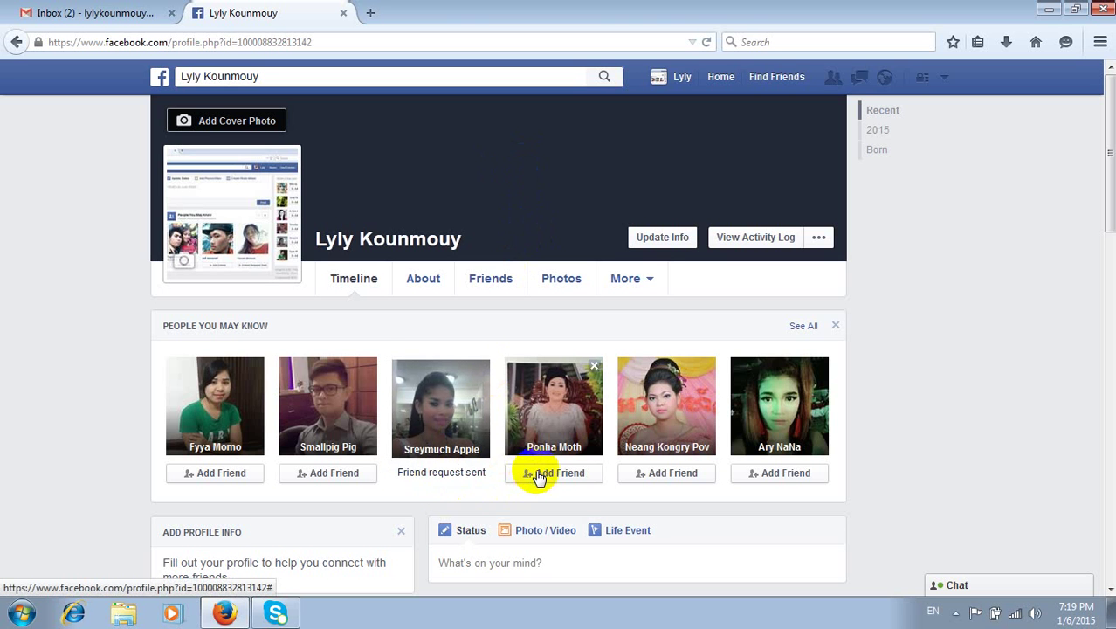
click(666, 473)
click(772, 476)
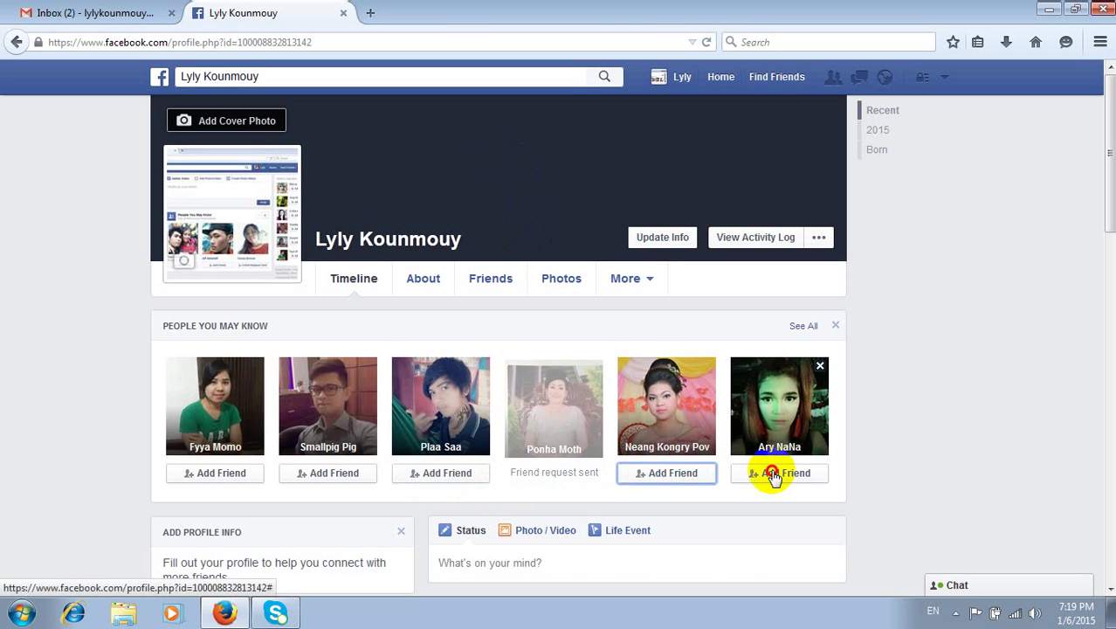
click(214, 474)
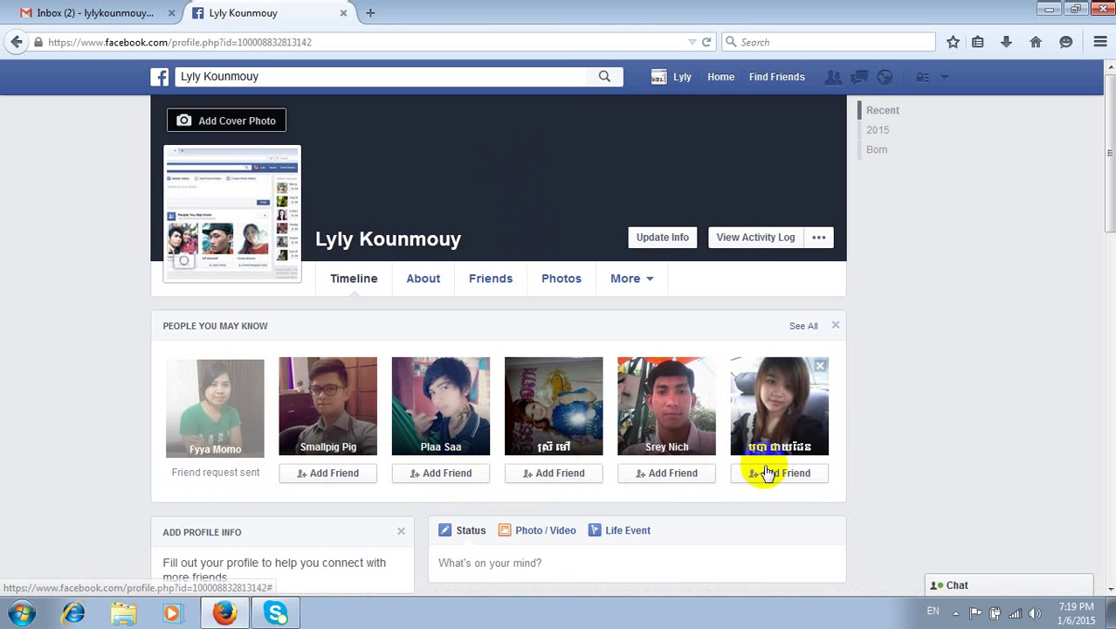
click(760, 473)
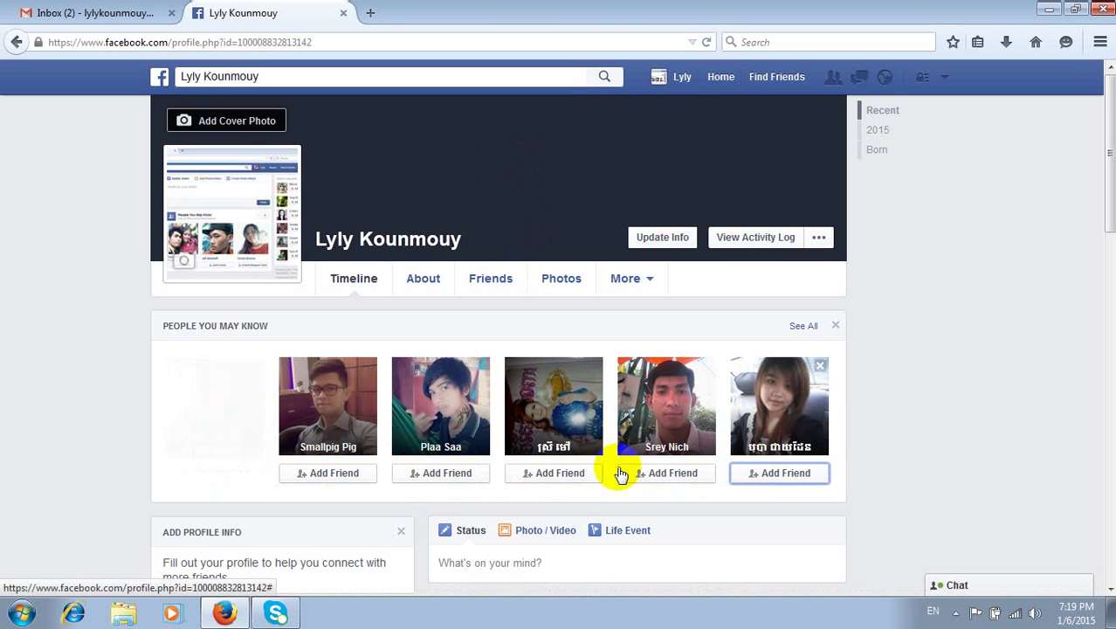
click(557, 473)
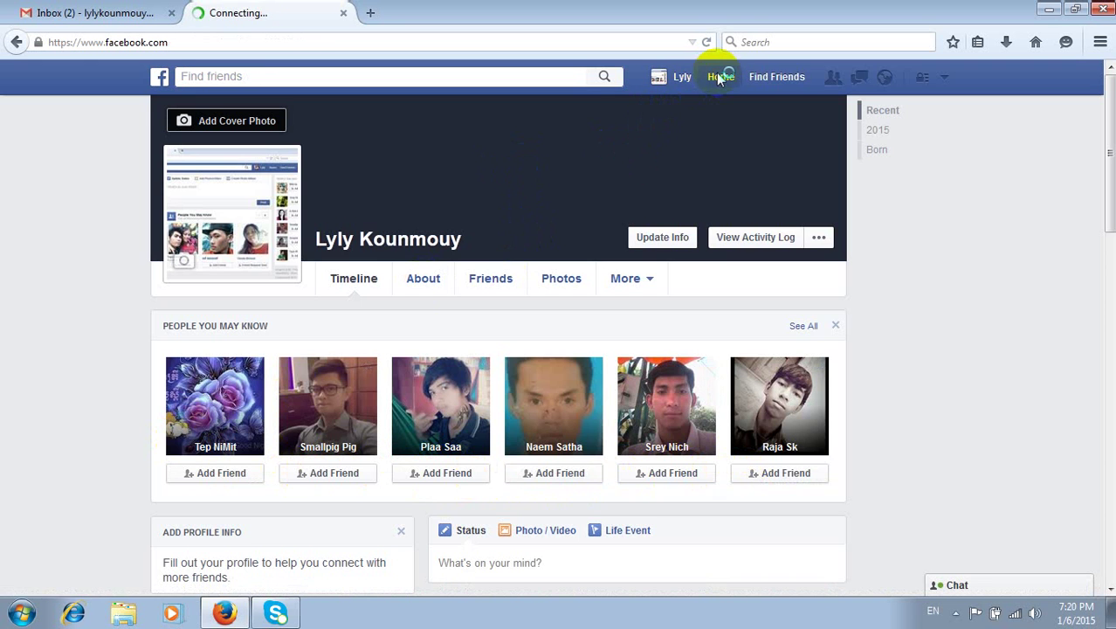
- Scroll the News Feed, then open the account options menu containing Log Out
scroll(397, 326, down, 3)
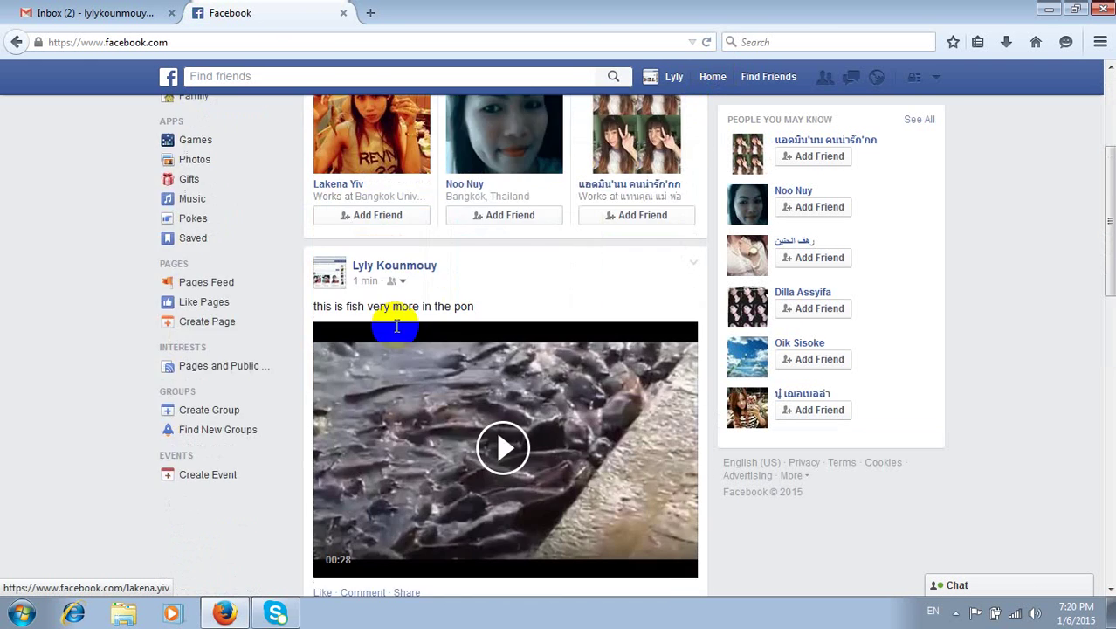
scroll(397, 326, down, 5)
scroll(398, 323, up, 8)
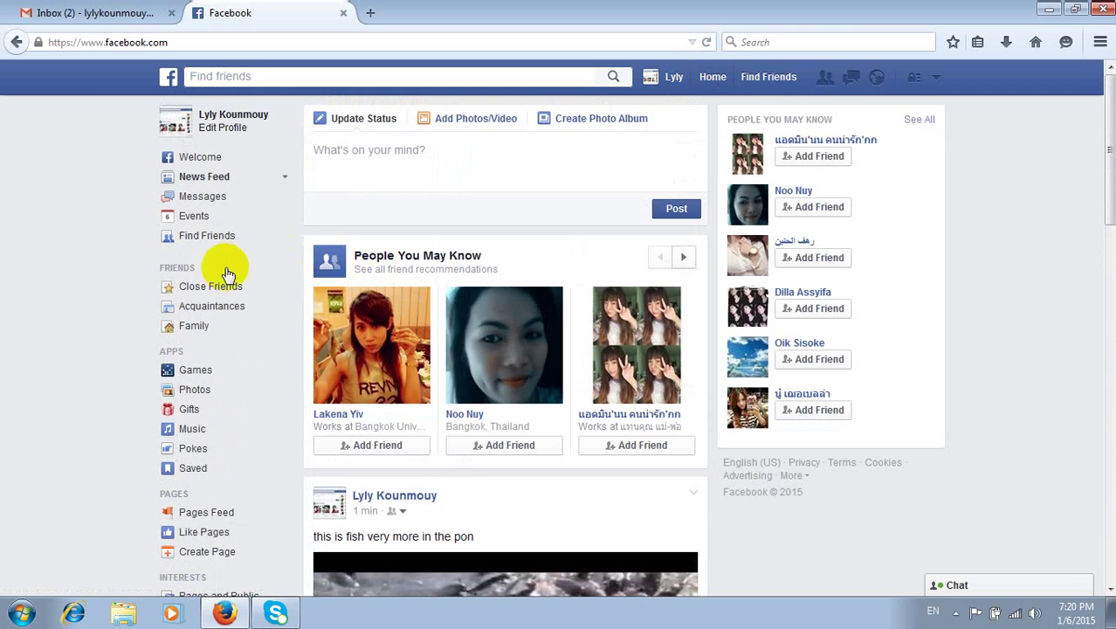
scroll(219, 288, down, 3)
scroll(217, 294, up, 2)
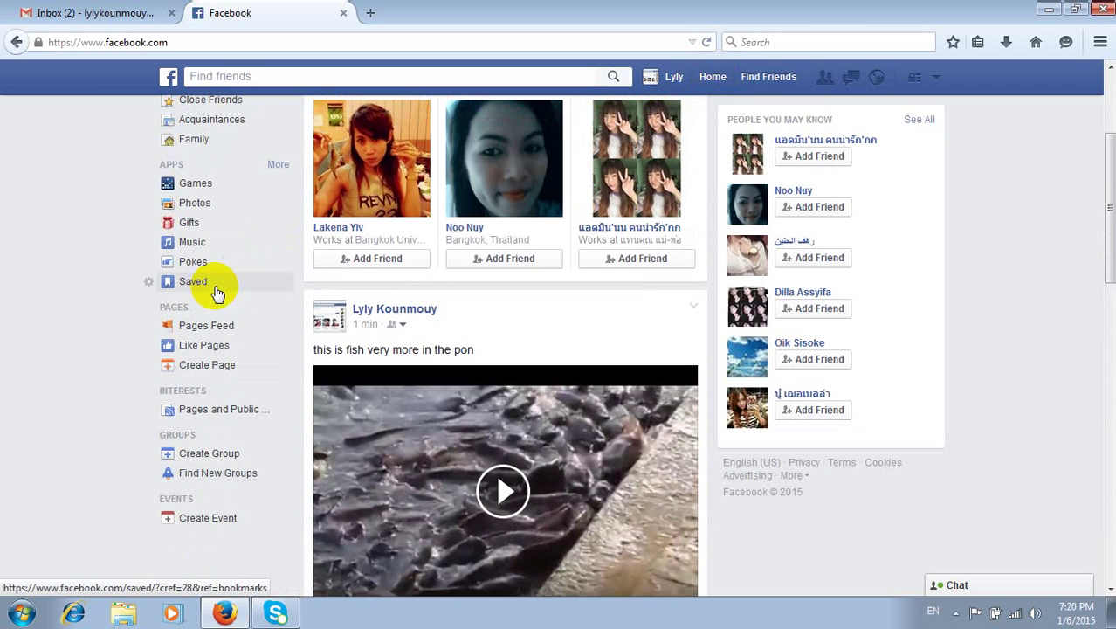
mouse_move(406, 316)
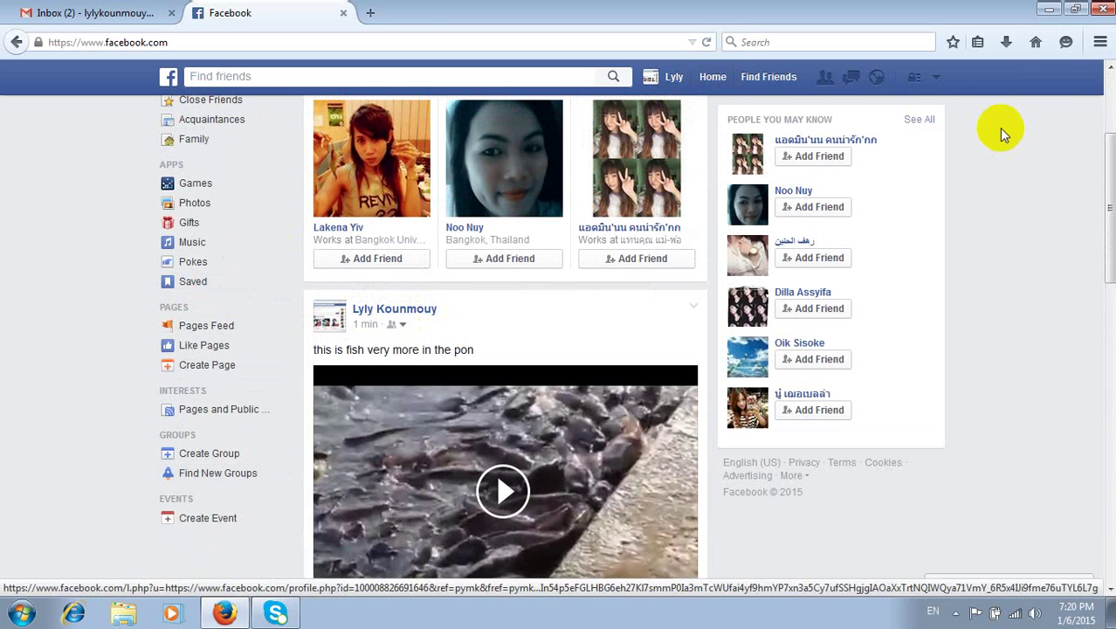
click(937, 79)
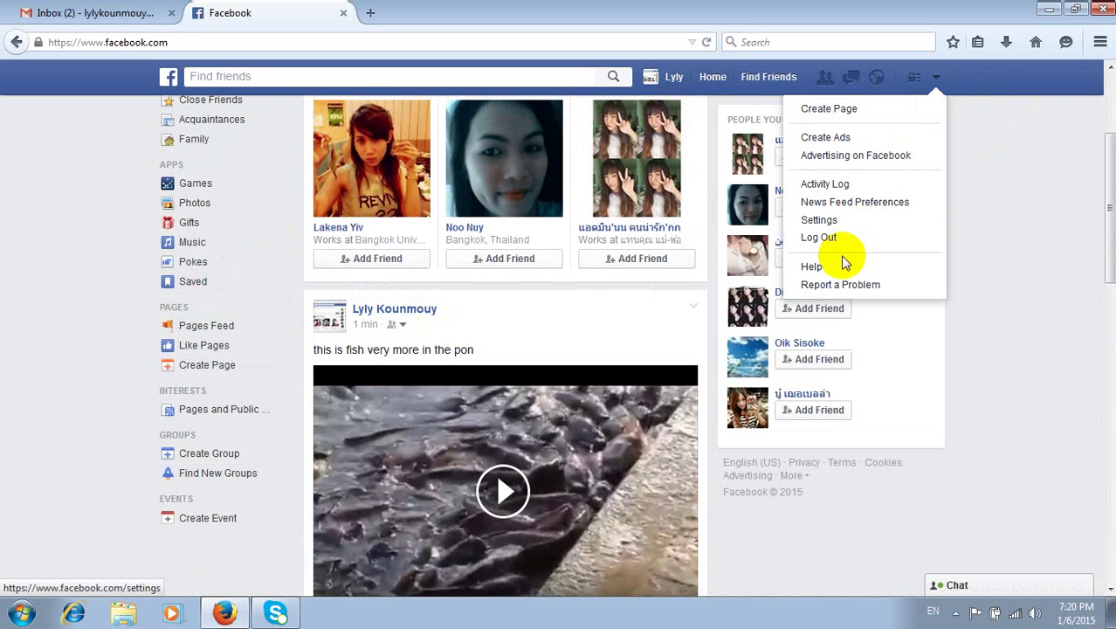